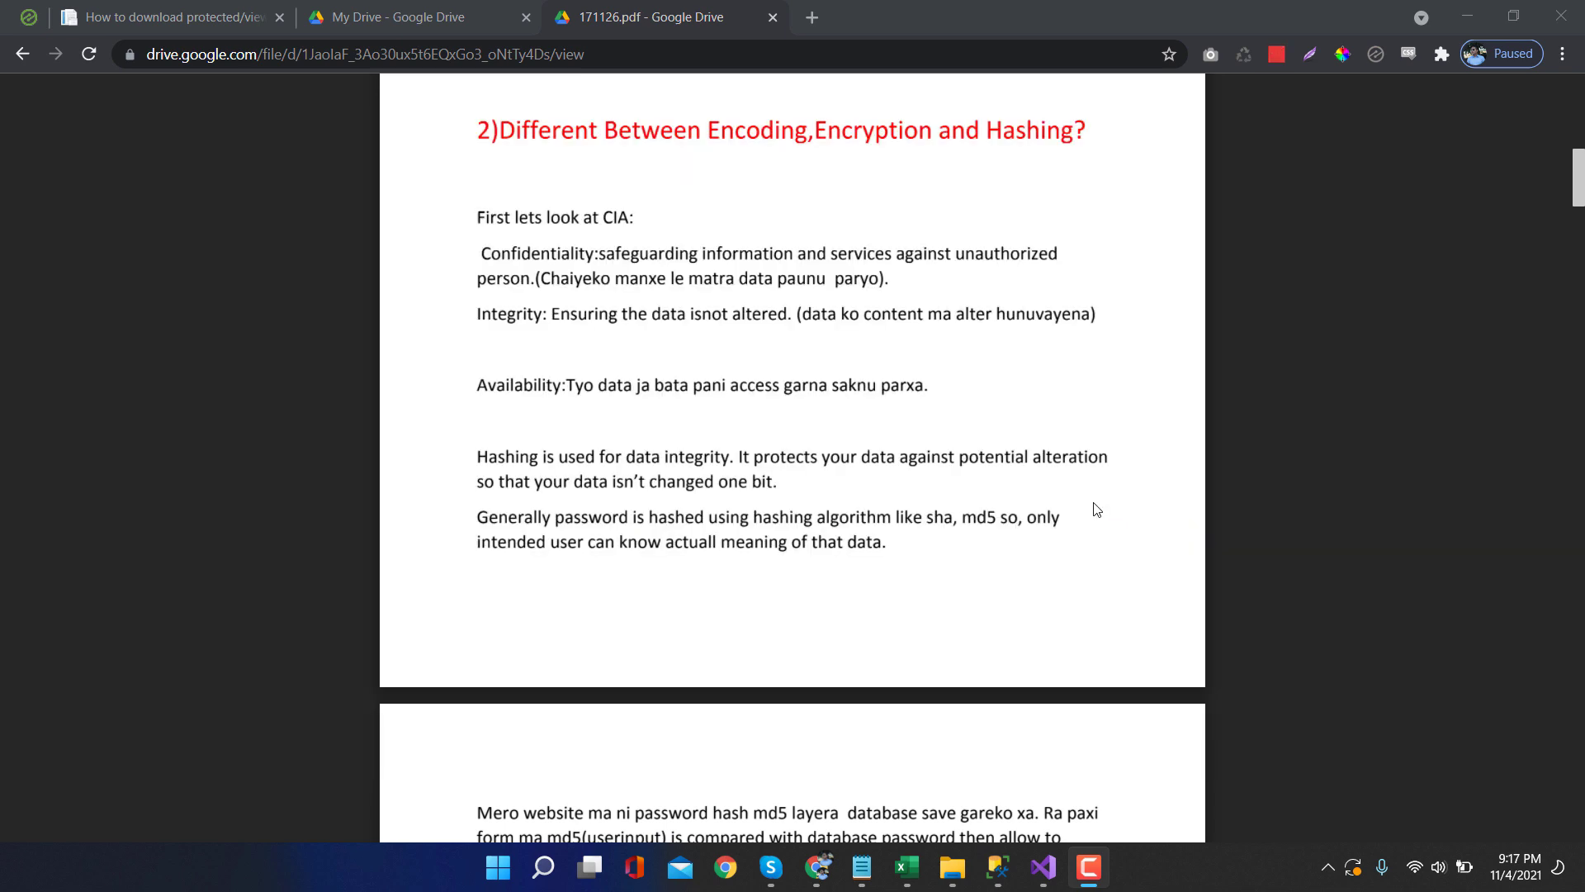
scroll(881, 430, up, 3)
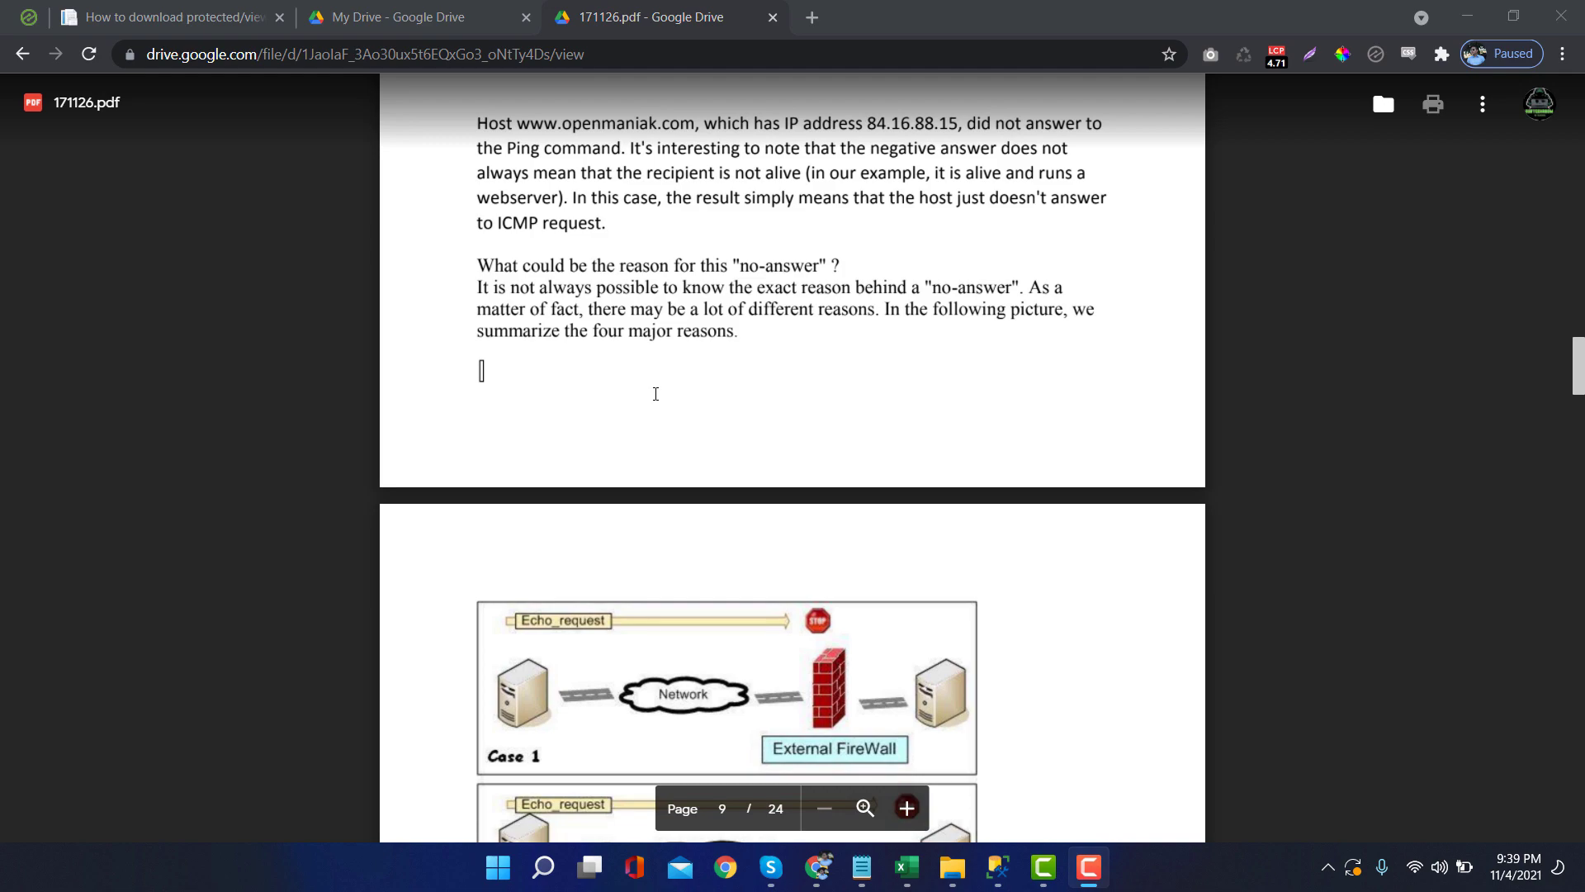
scroll(1256, 336, up, 5)
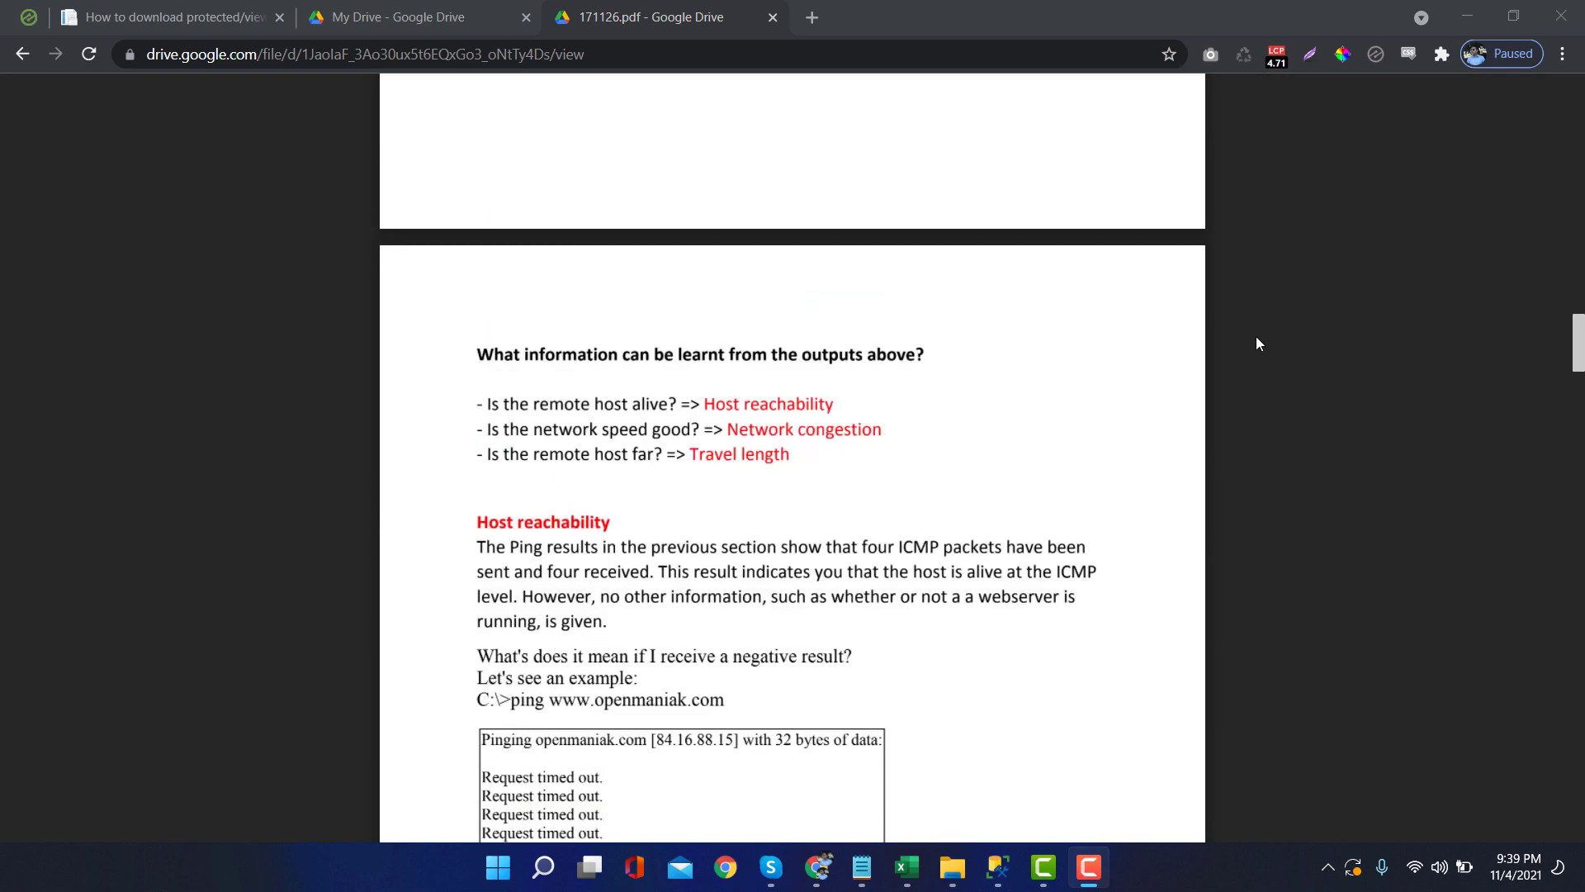
scroll(1256, 341, up, 10)
scroll(1259, 345, up, 5)
scroll(1260, 346, up, 5)
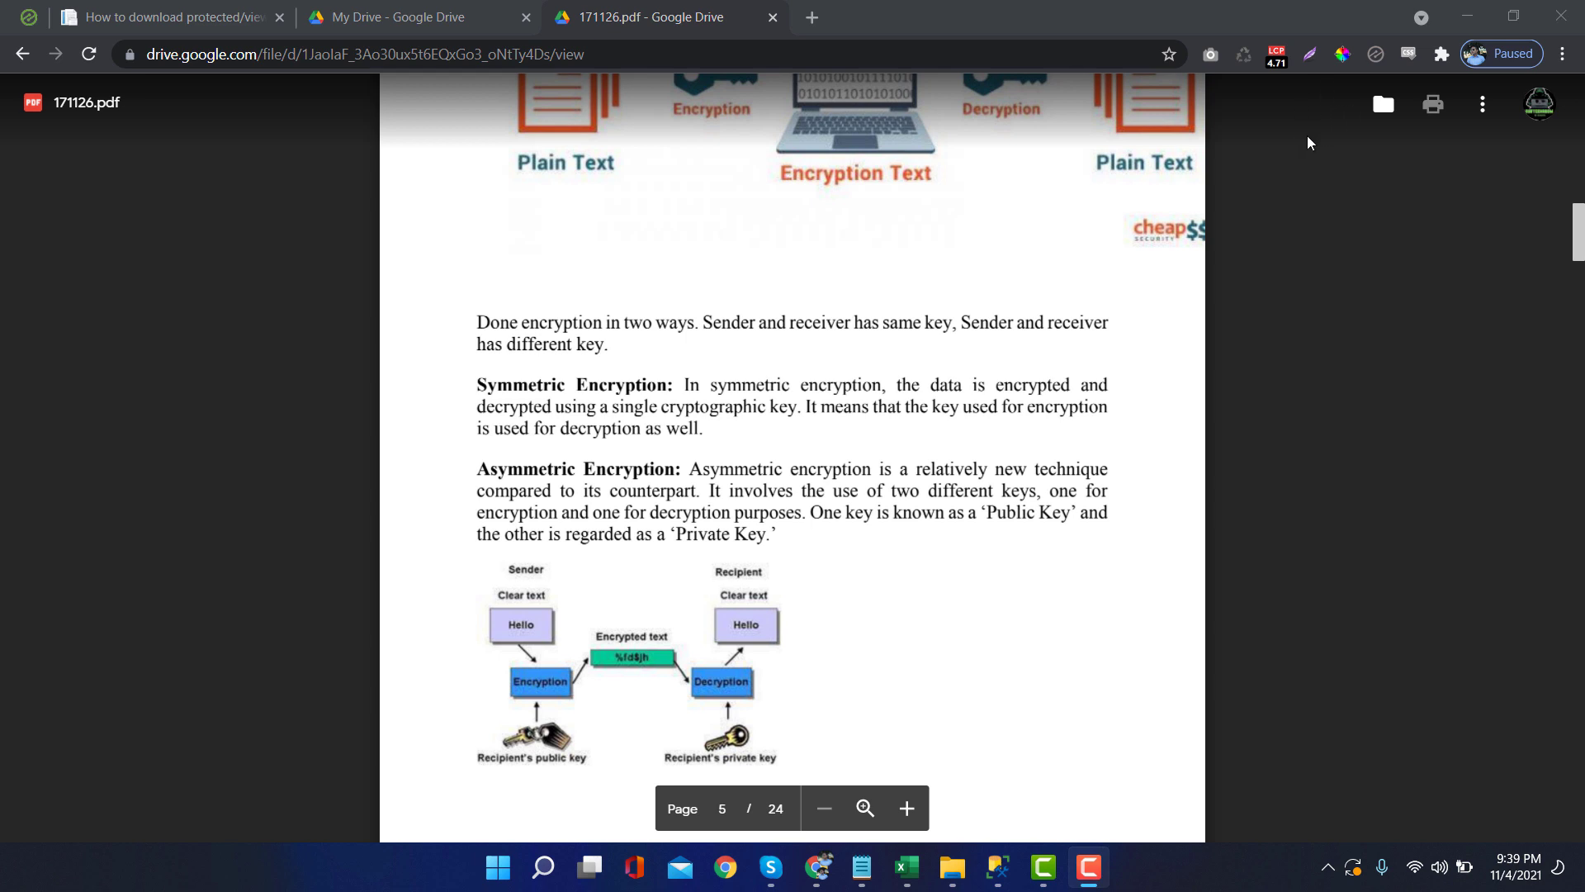
- Check the PDF's Details panel and highlight the 'Viewers cannot download' permission, then close it
click(1486, 107)
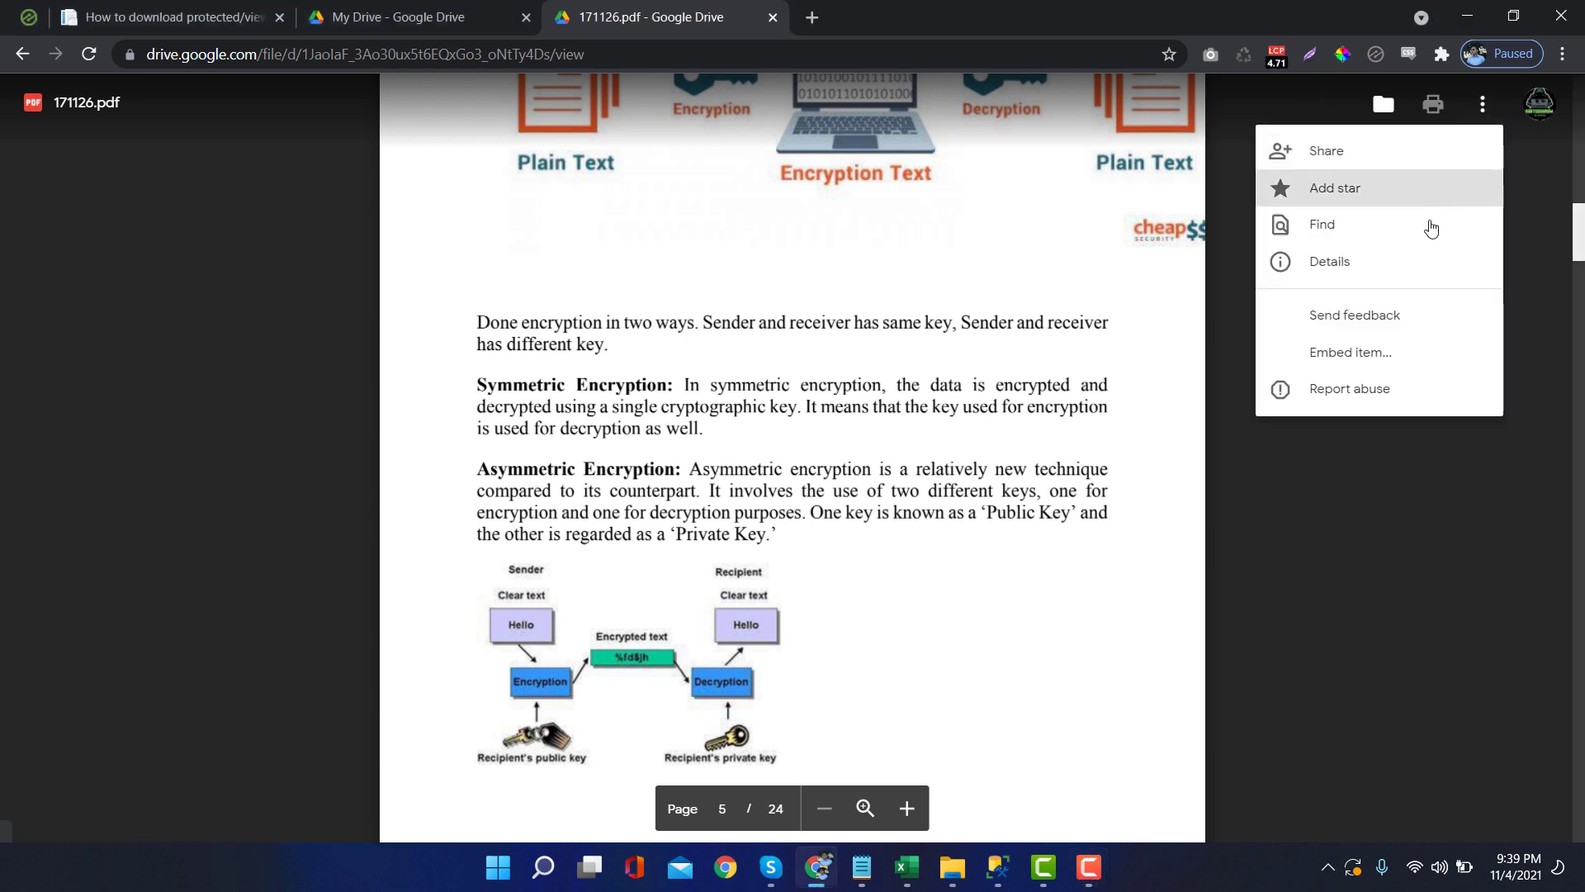
click(1334, 266)
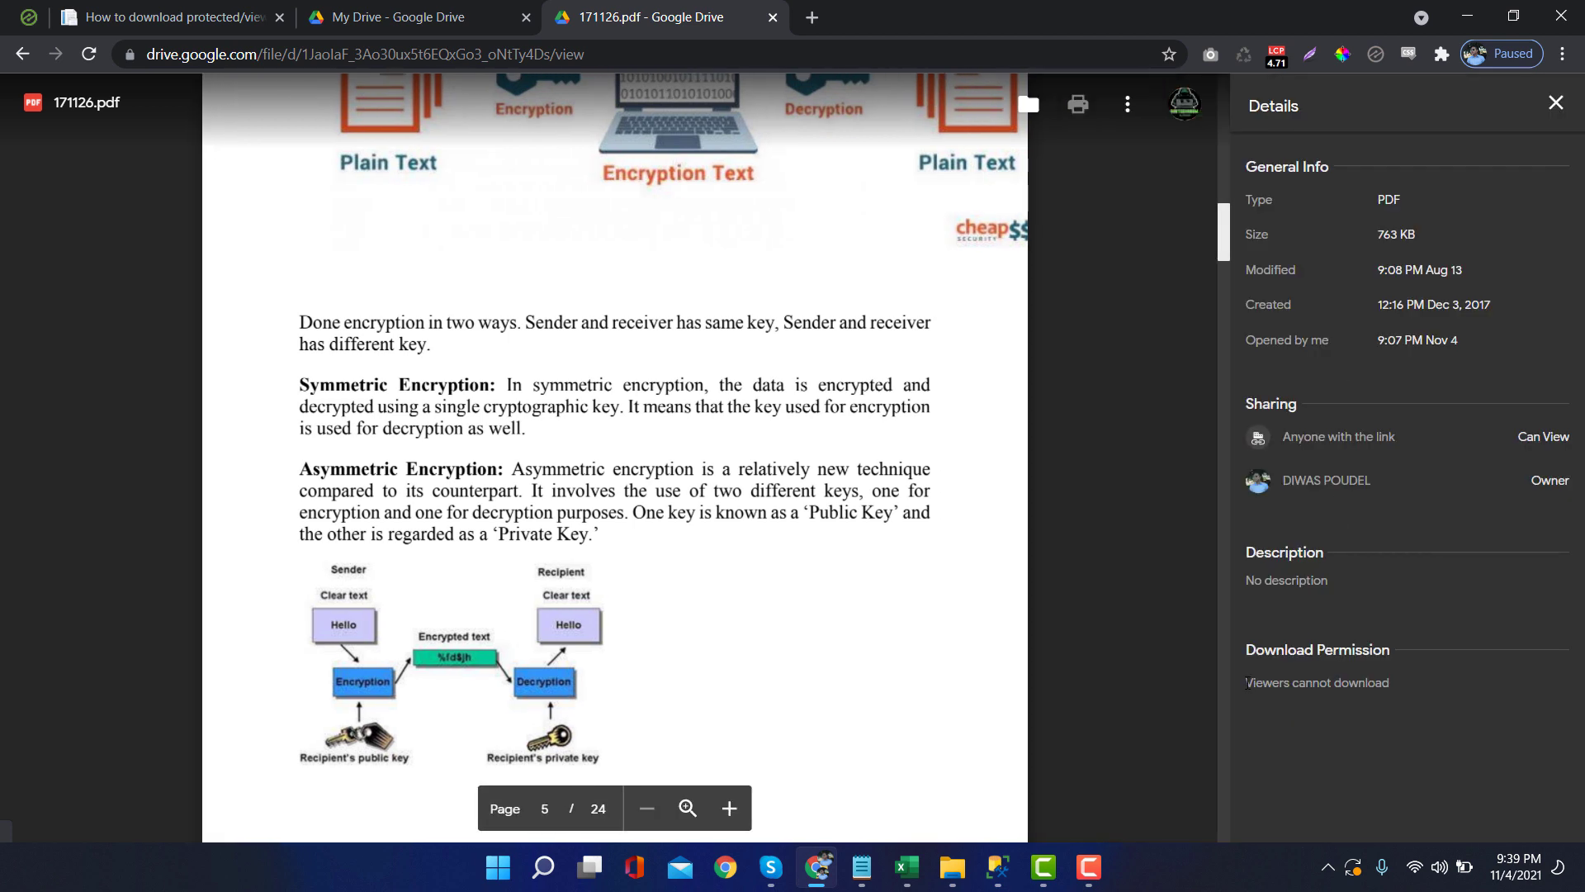
drag(1247, 684, 1393, 684)
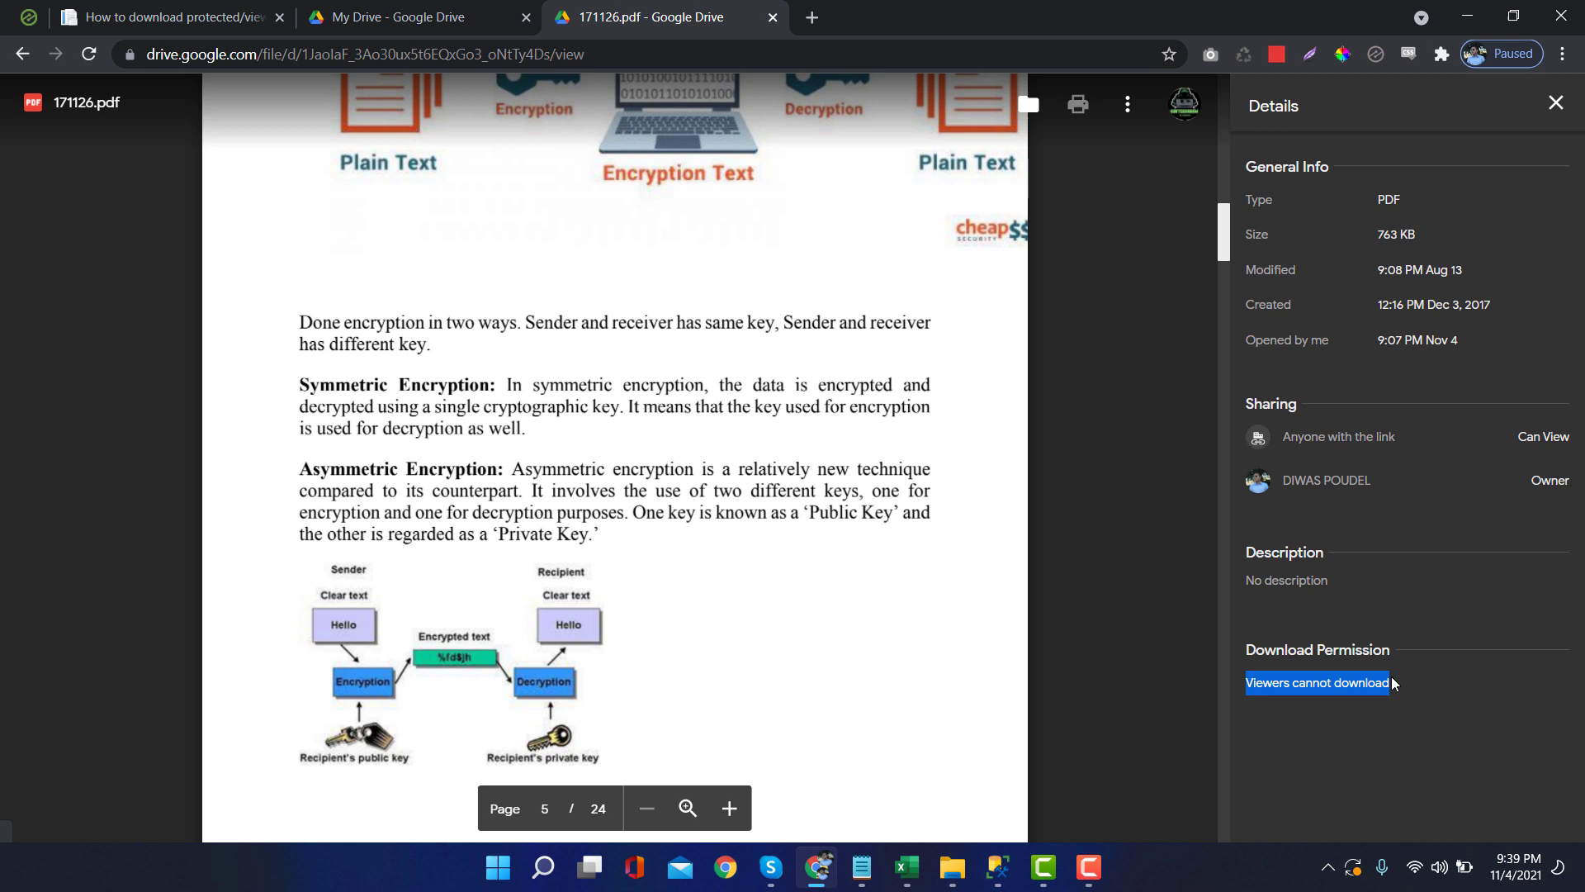
drag(1247, 651, 1392, 656)
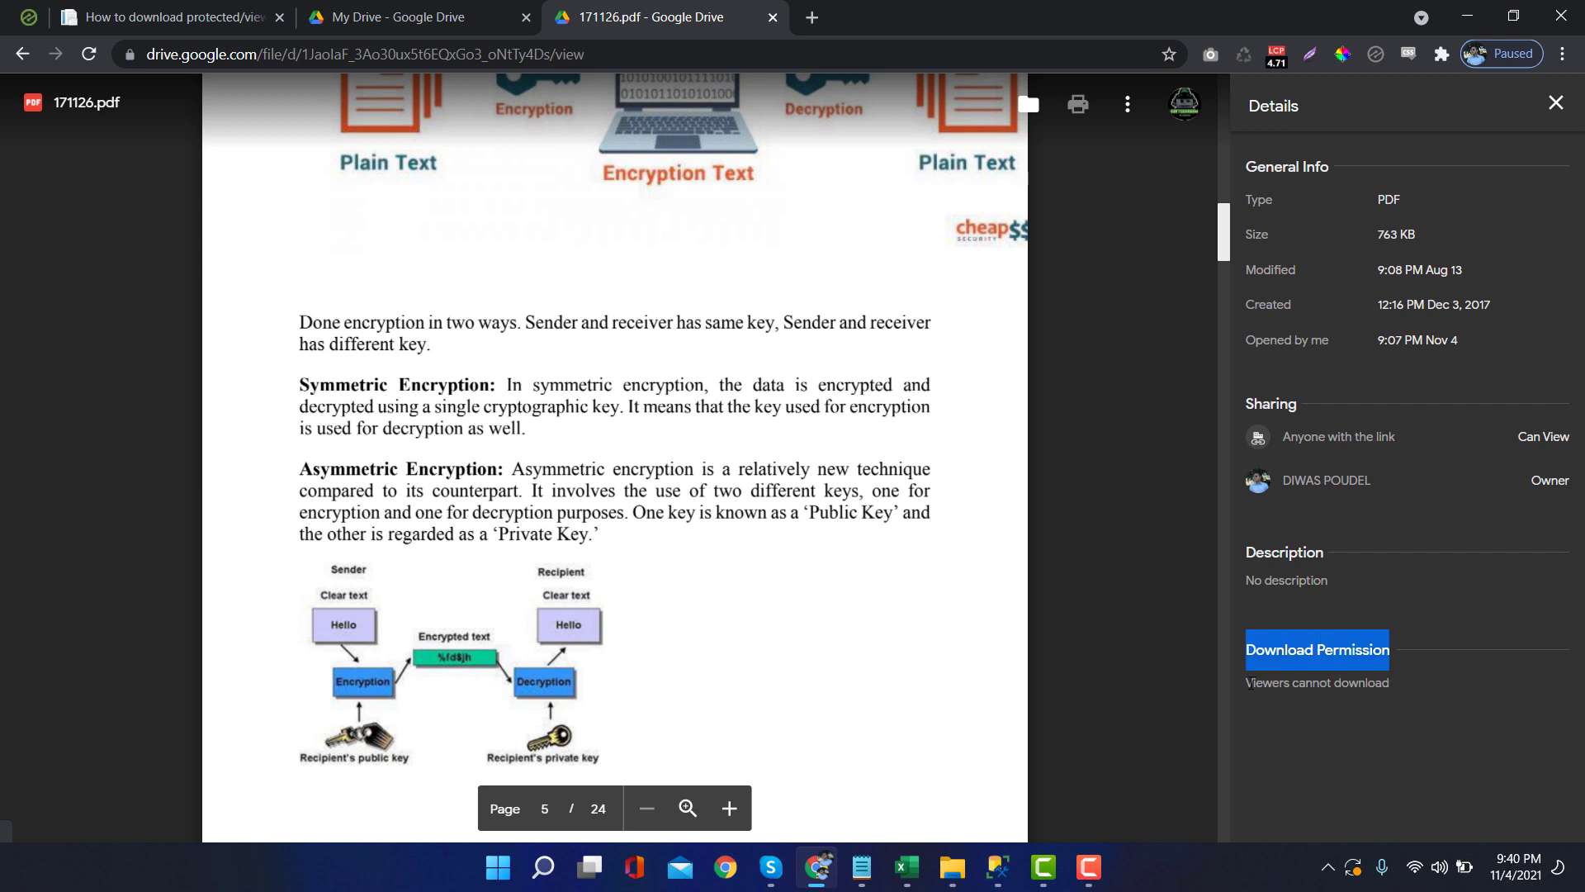
drag(1246, 683, 1403, 691)
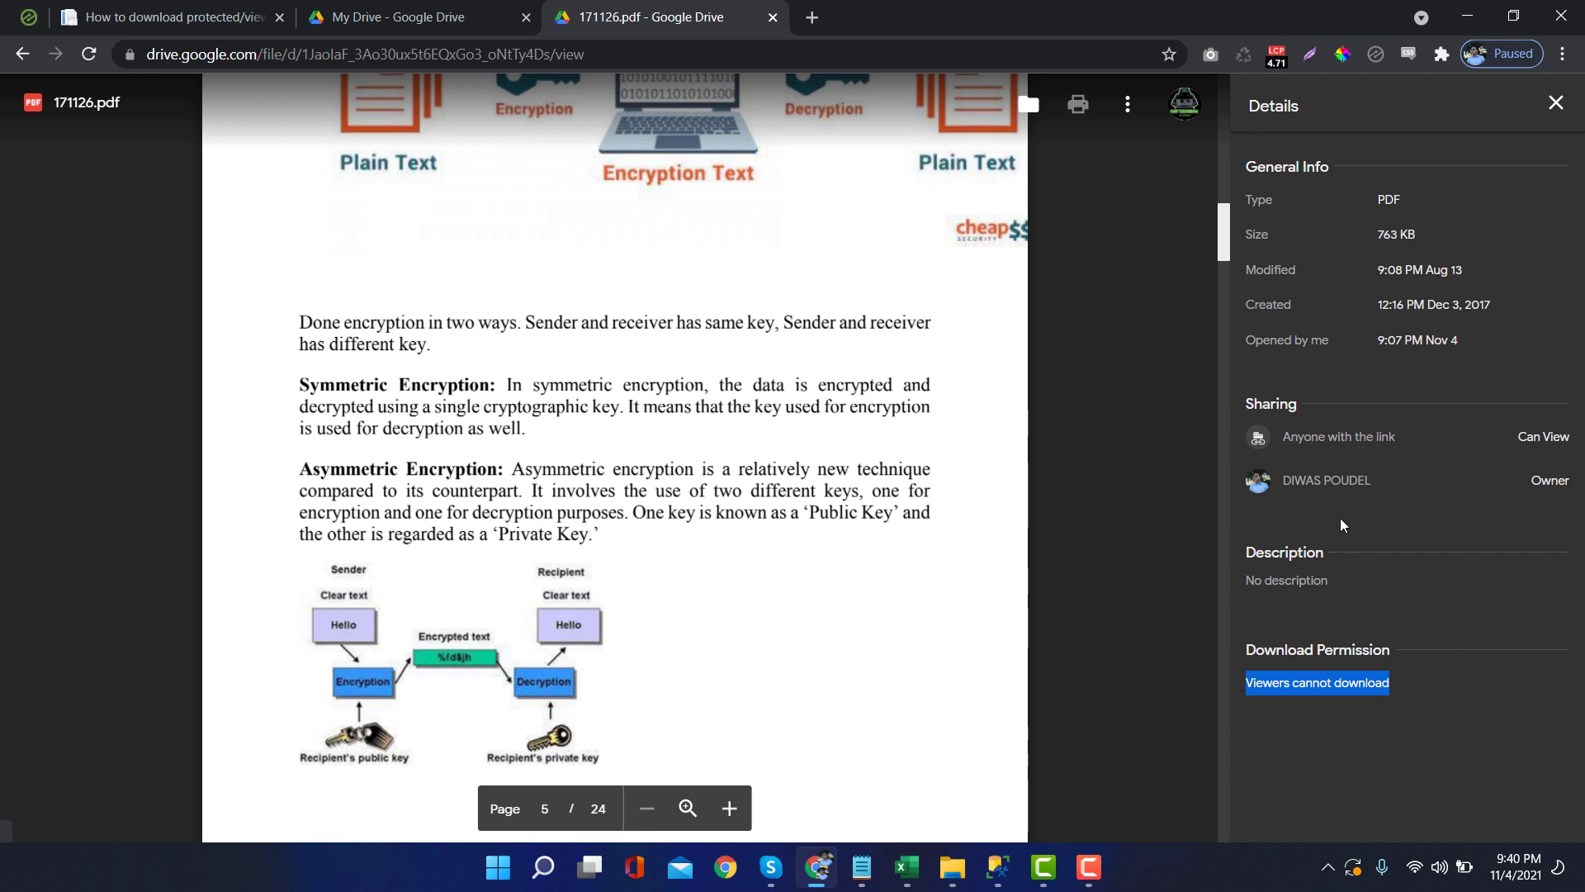
click(1553, 106)
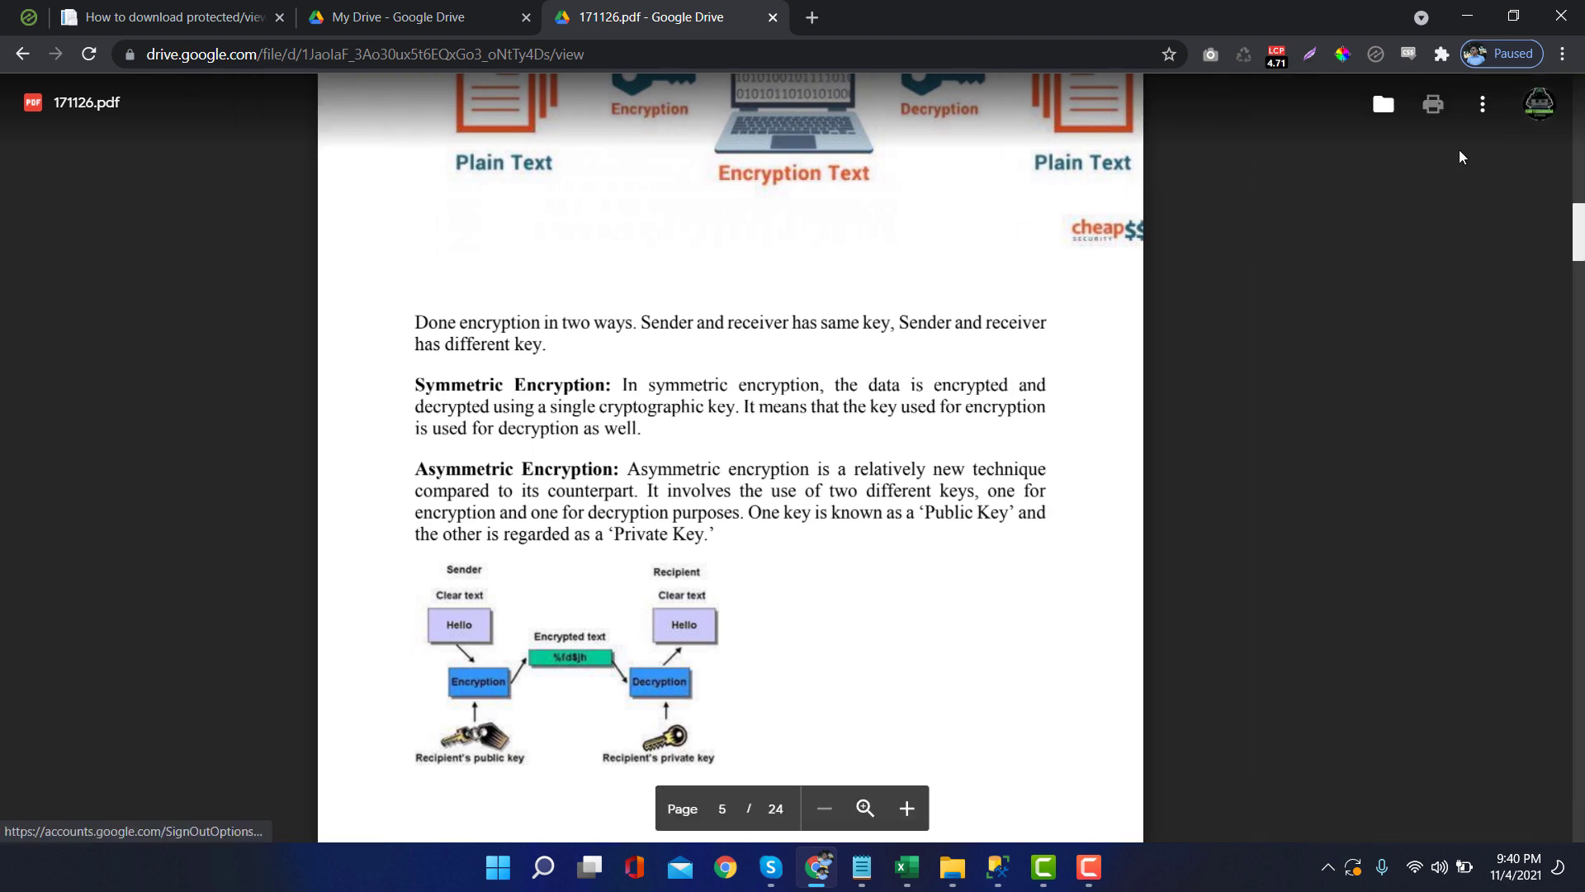
scroll(949, 358, up, 4)
scroll(948, 358, up, 4)
scroll(1024, 274, up, 3)
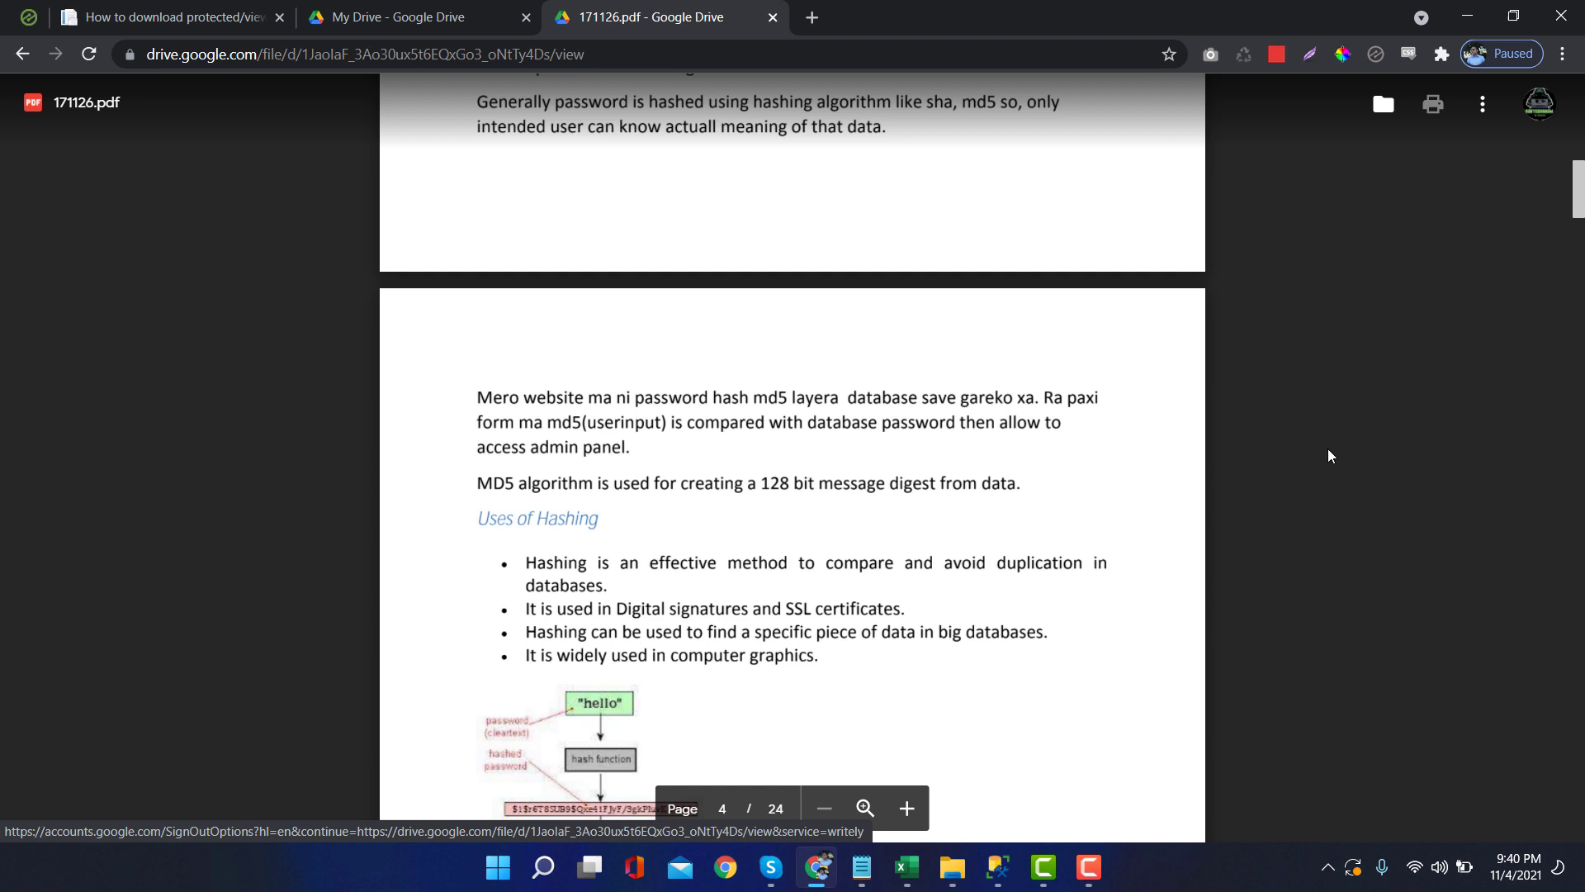
- Bring up Chrome's developer console for the Drive PDF and clear its error messages
click(1564, 54)
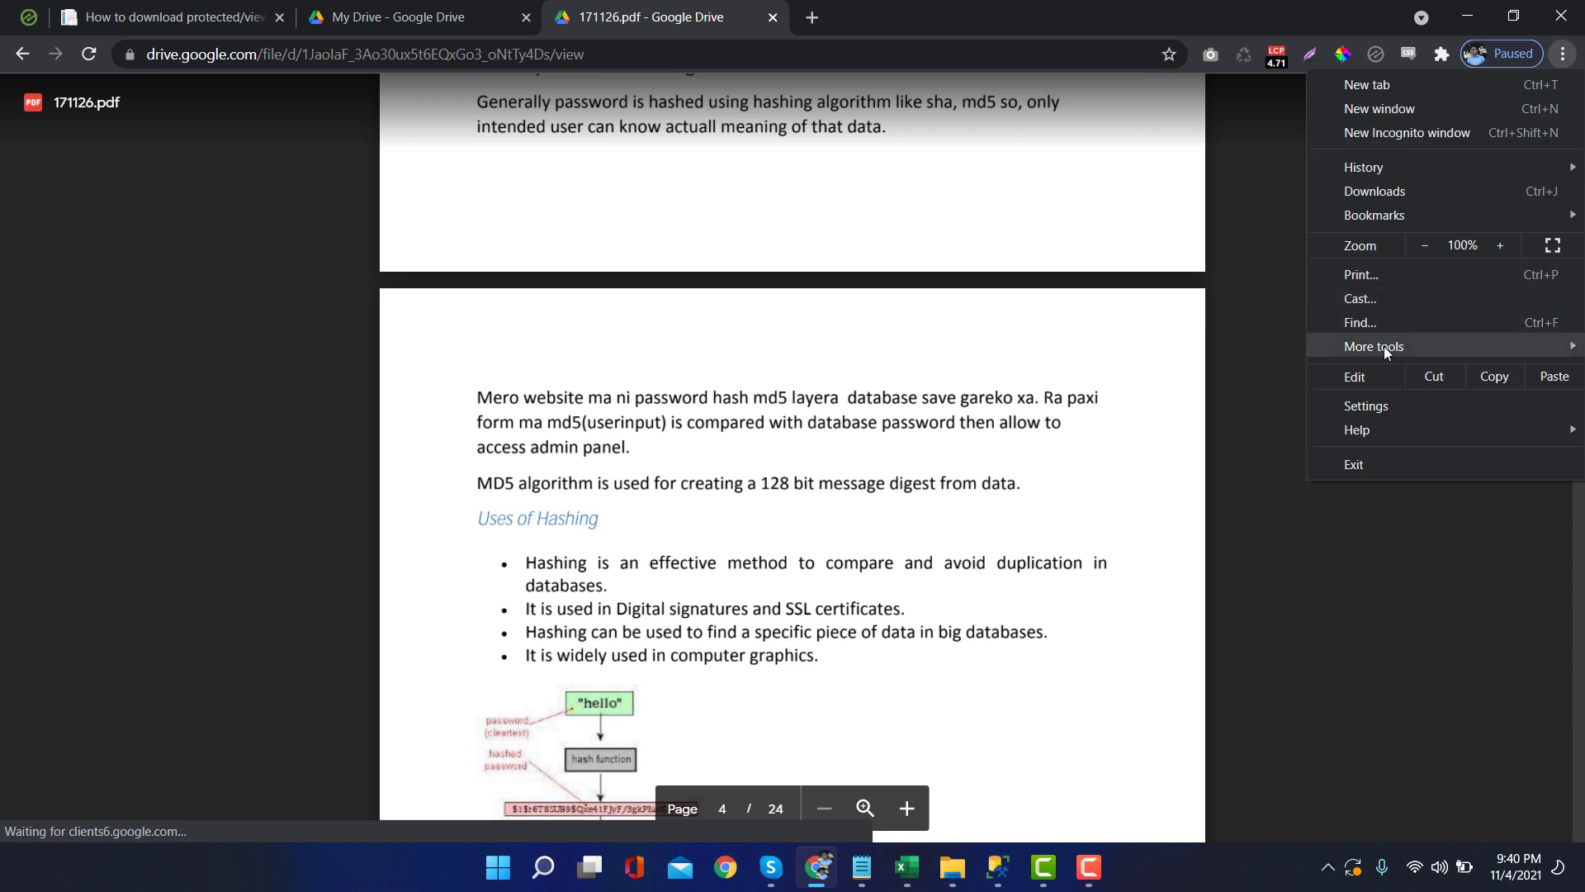
mouse_move(1375, 346)
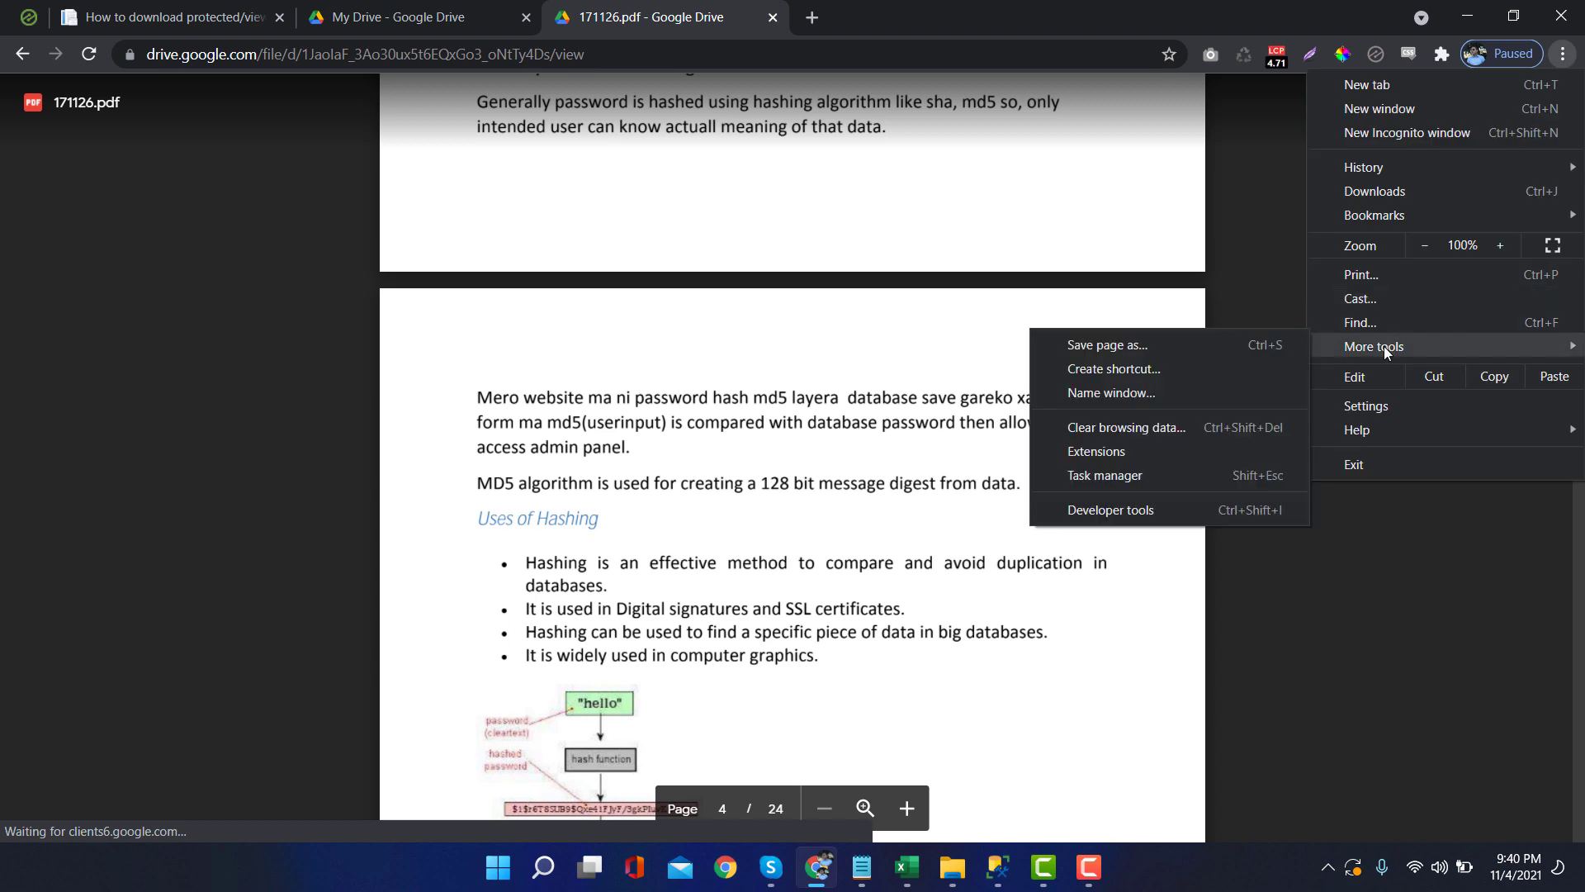
click(1111, 510)
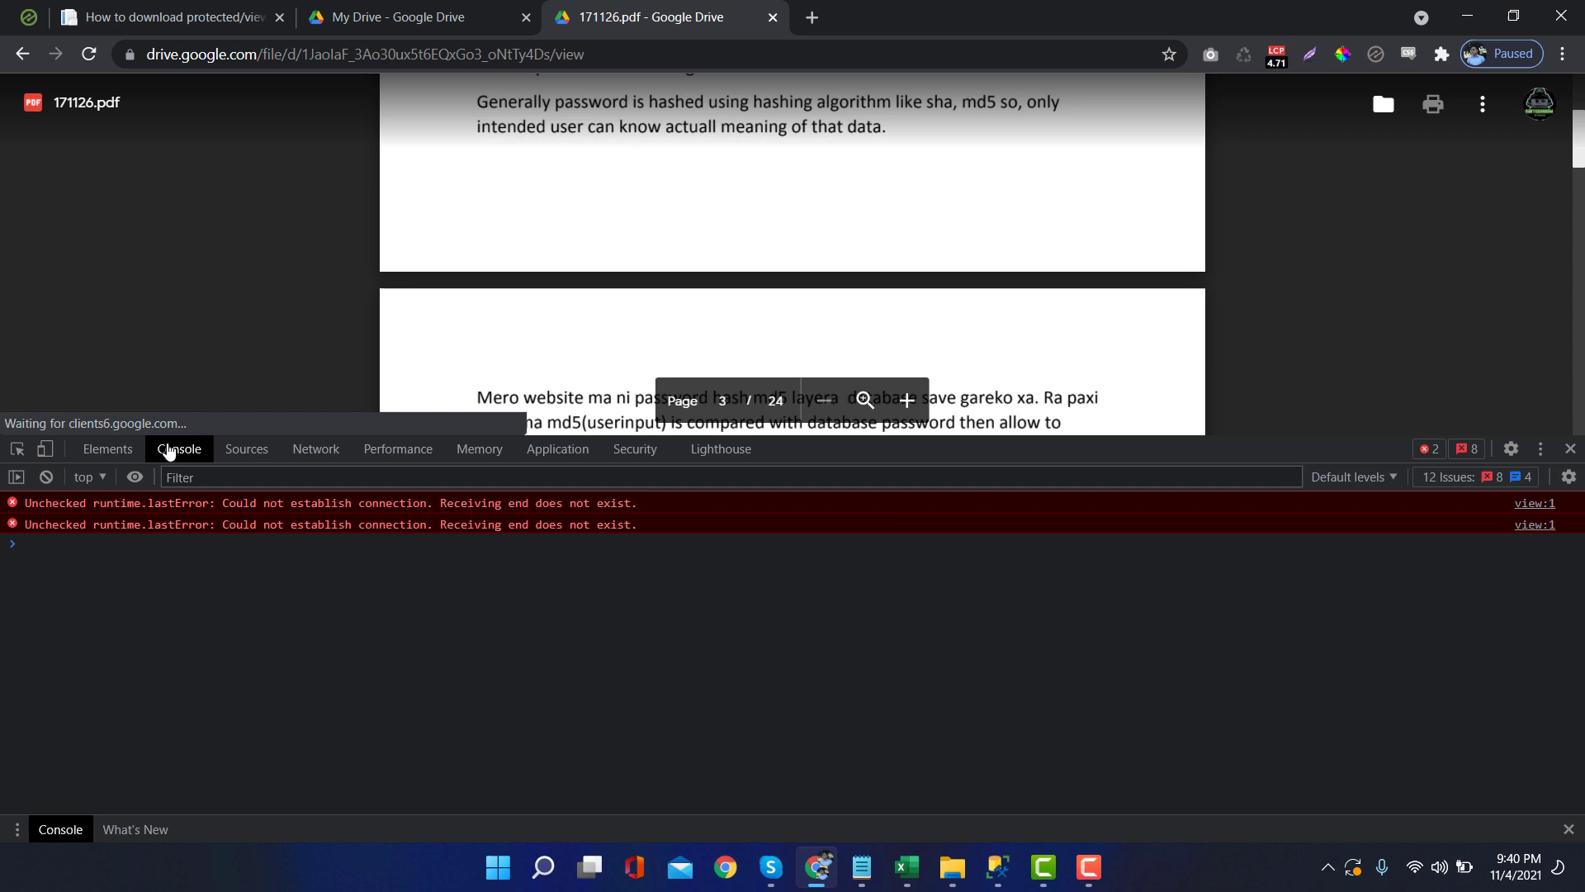
click(45, 478)
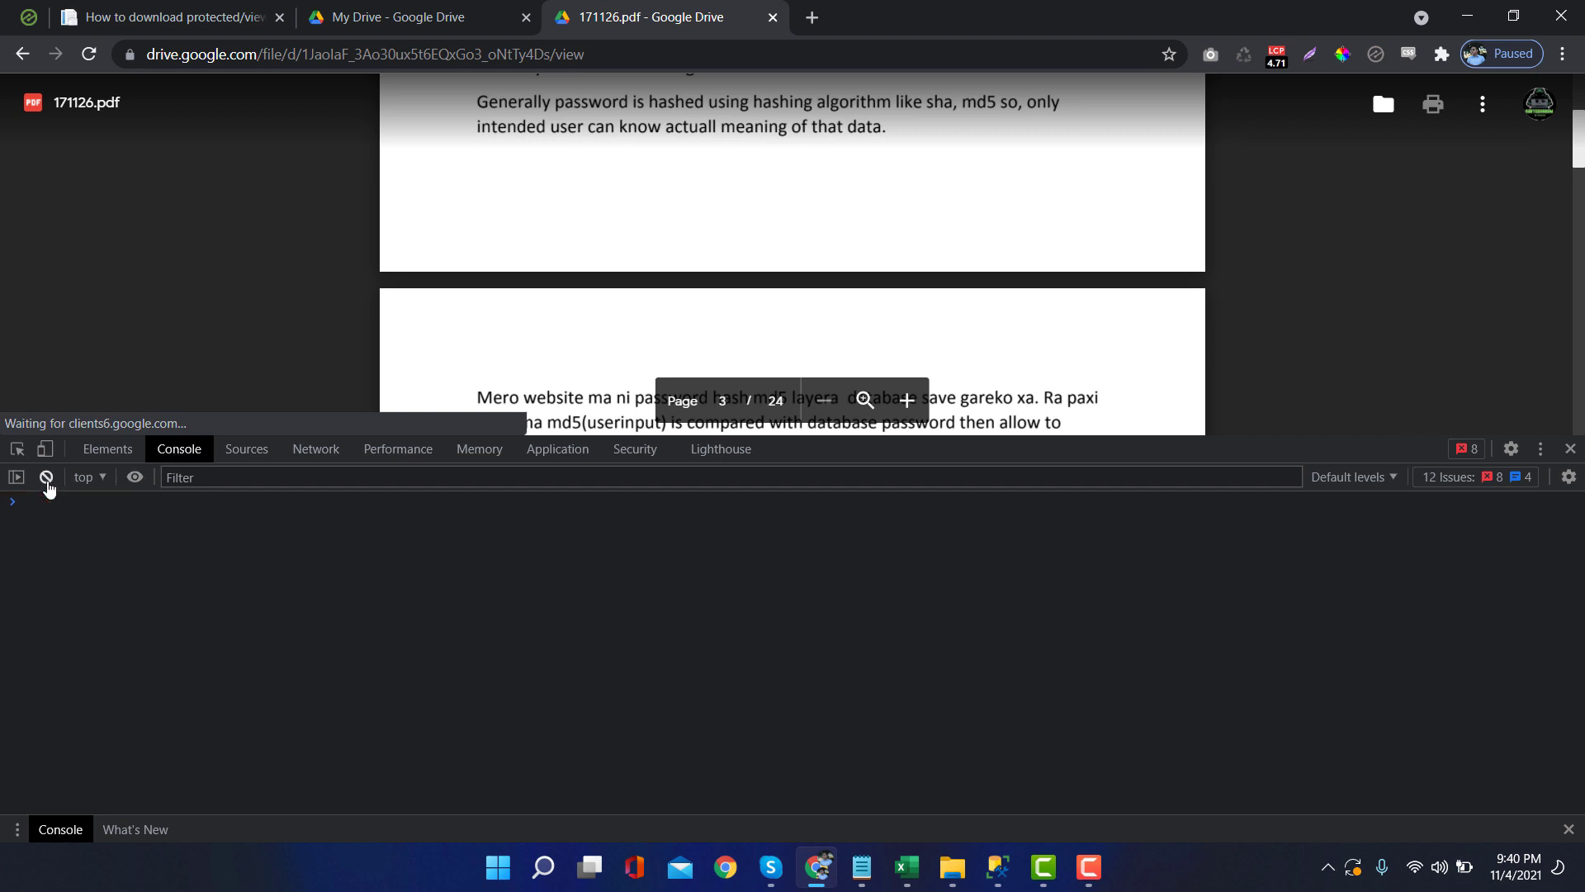
- Grab the jsPDF download script from the ourtechroom tutorial and return to the 171126.pdf Drive tab
click(204, 15)
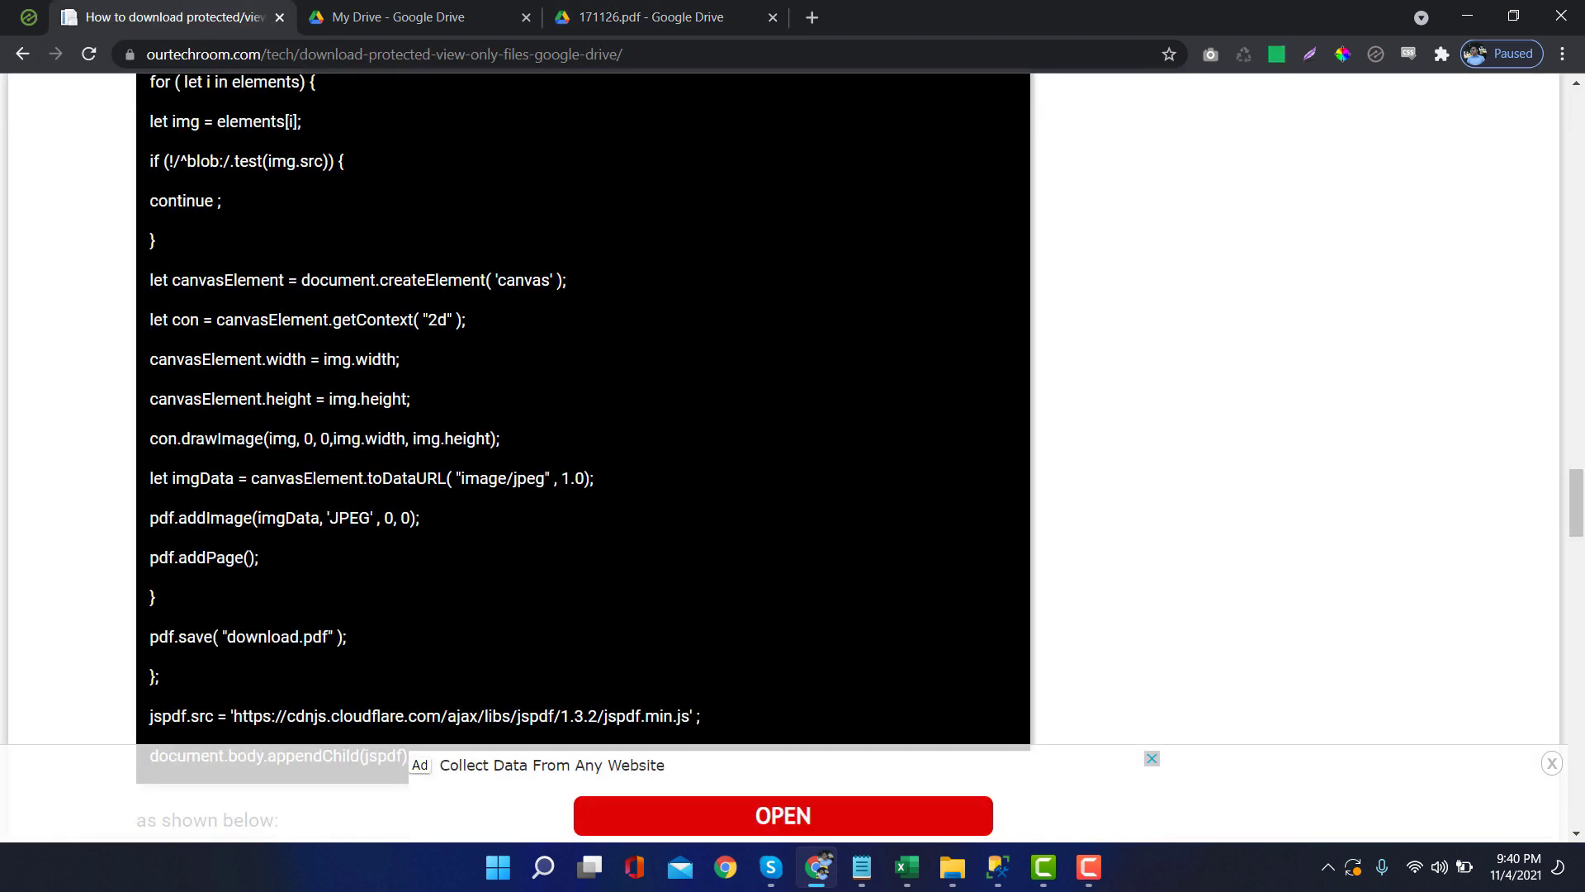
scroll(315, 450, up, 4)
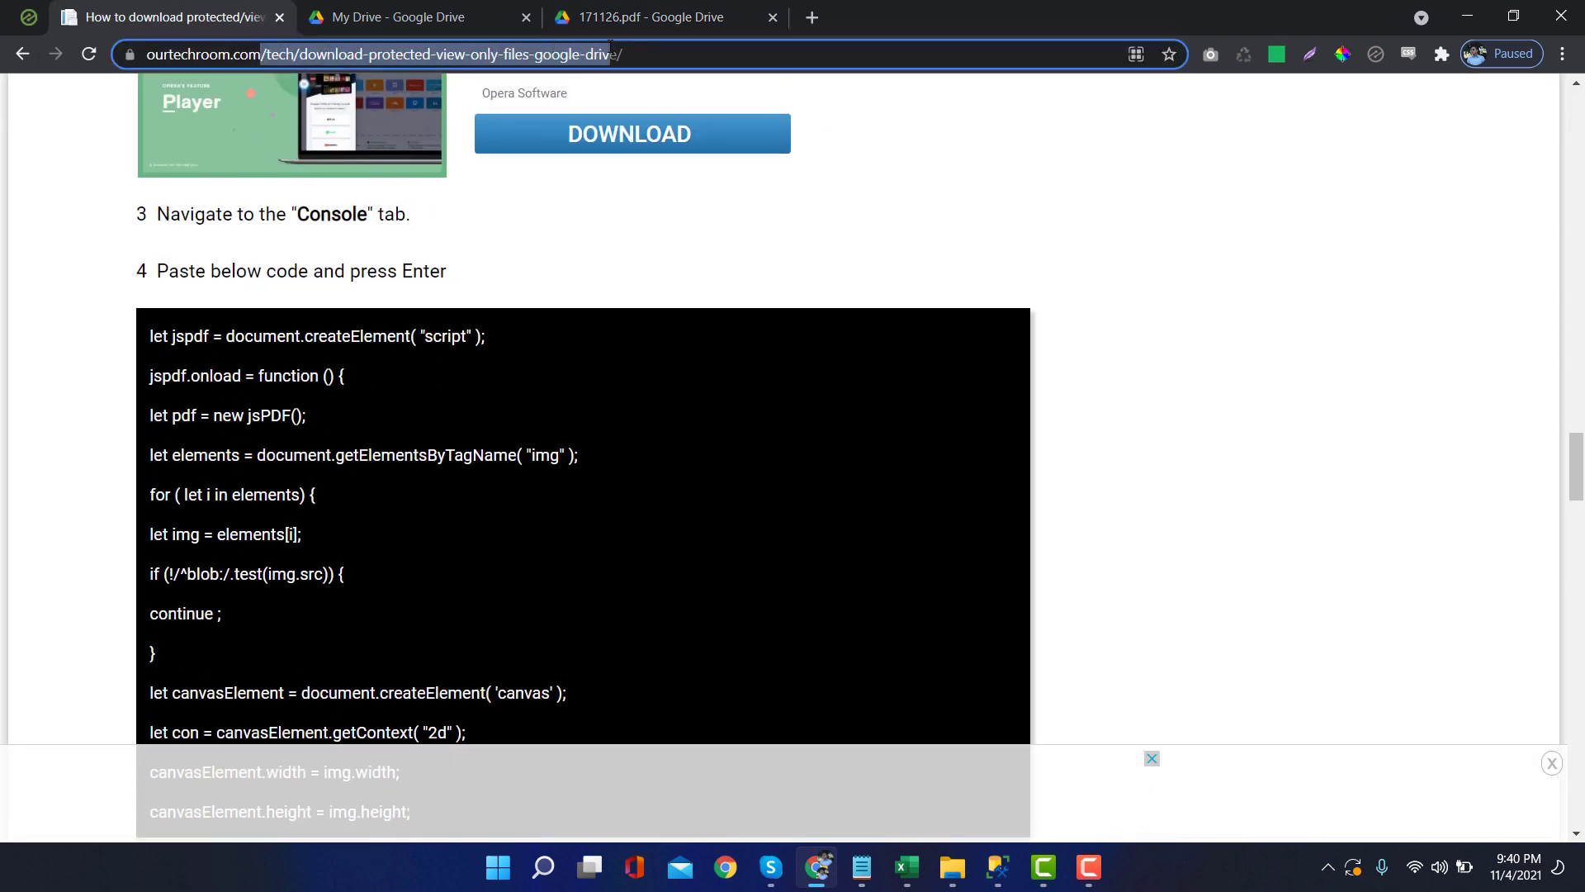
drag(670, 54, 146, 54)
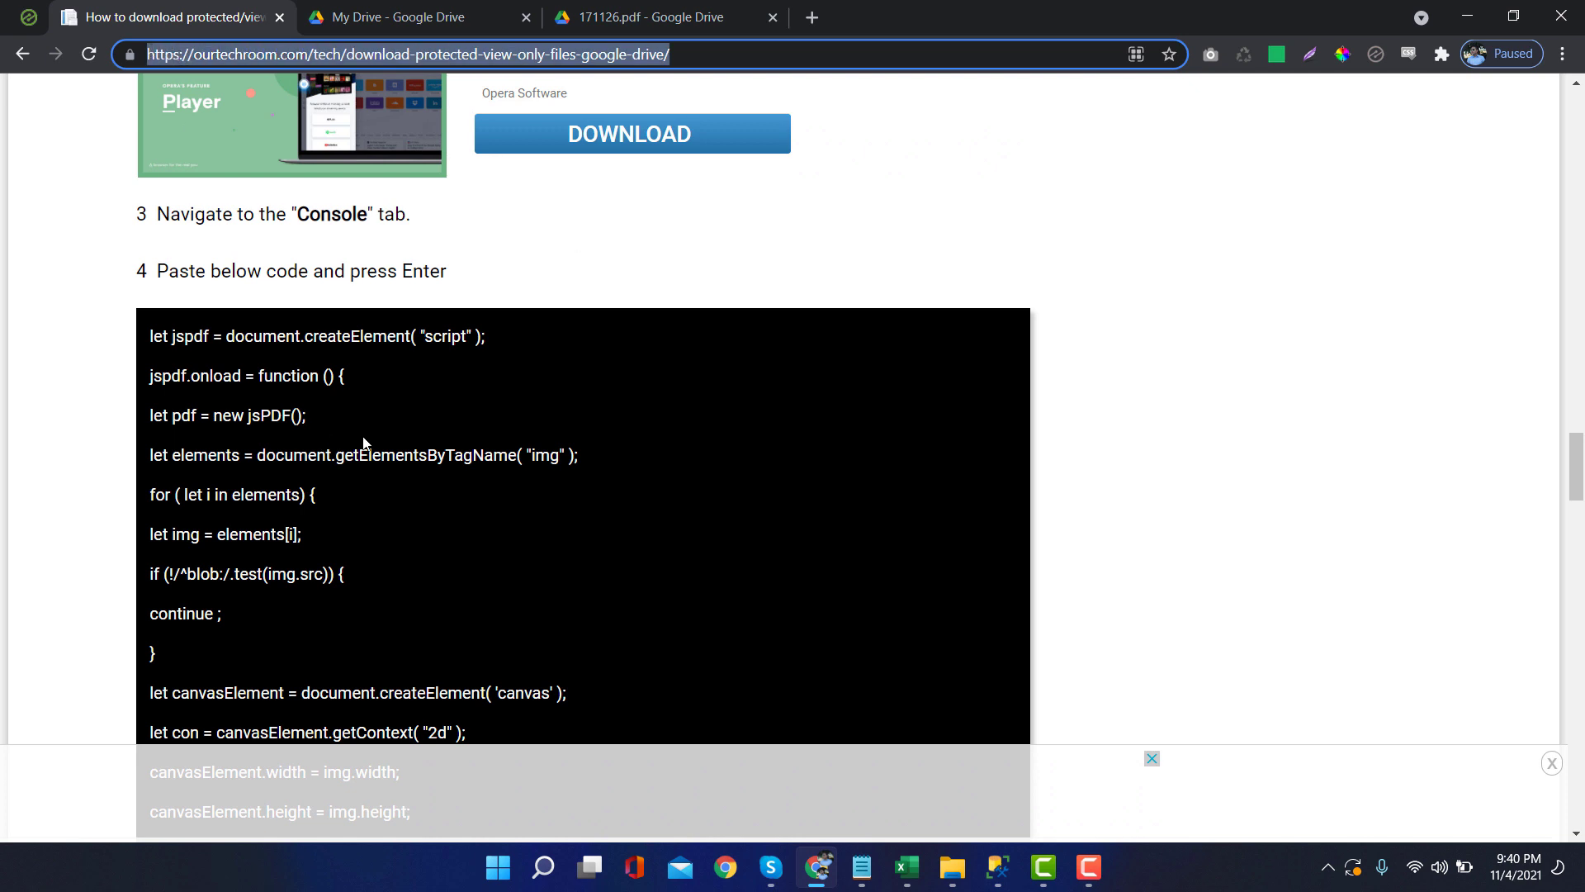
scroll(330, 492, down, 1)
scroll(180, 257, down, 1)
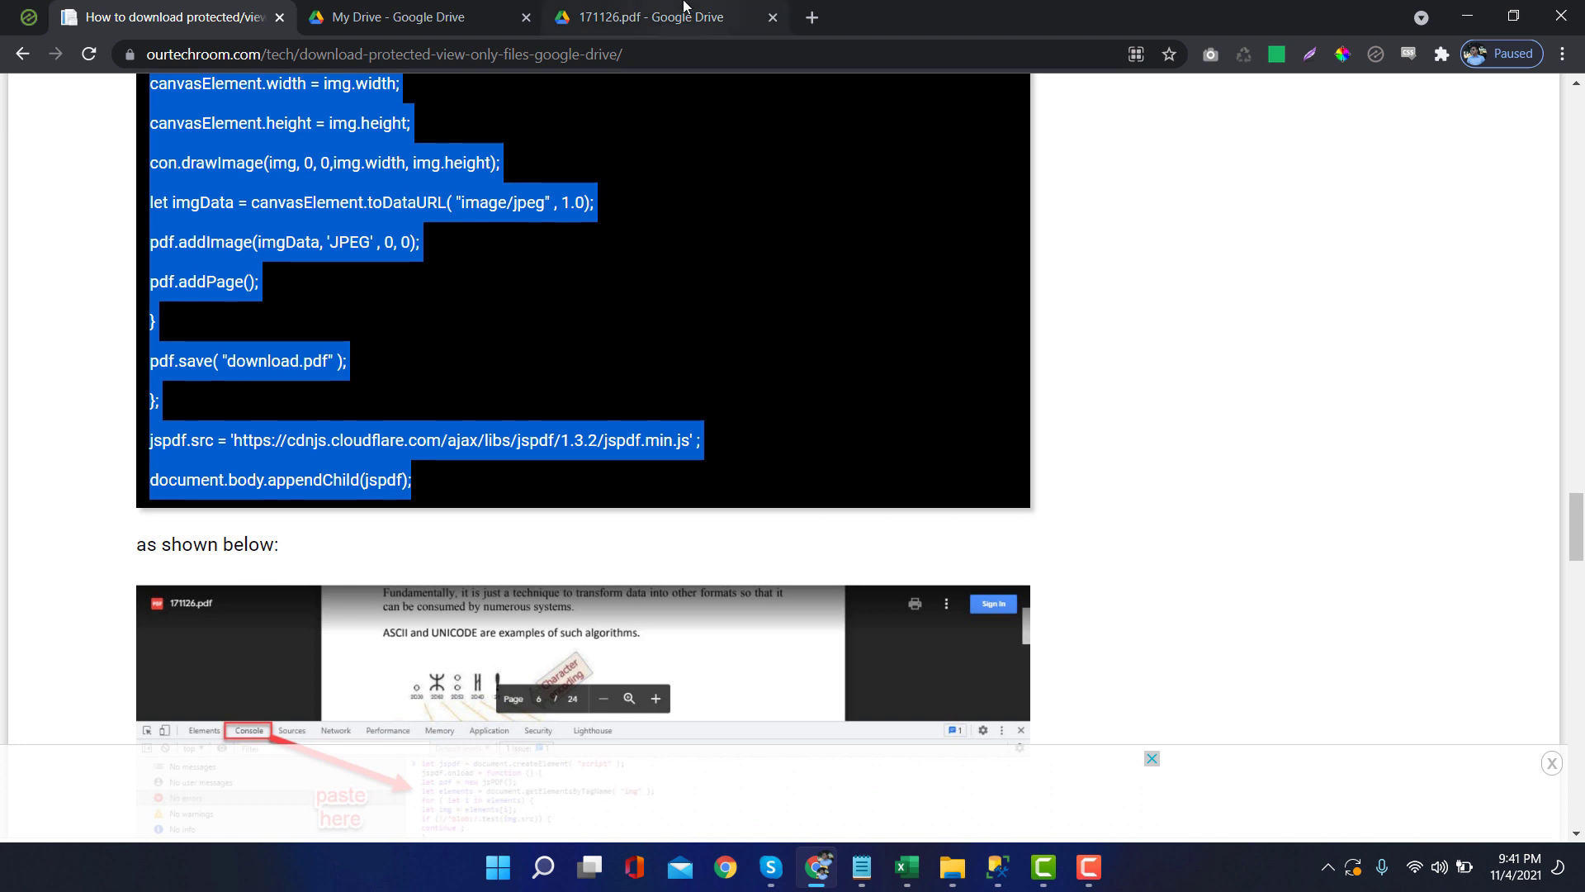
click(675, 18)
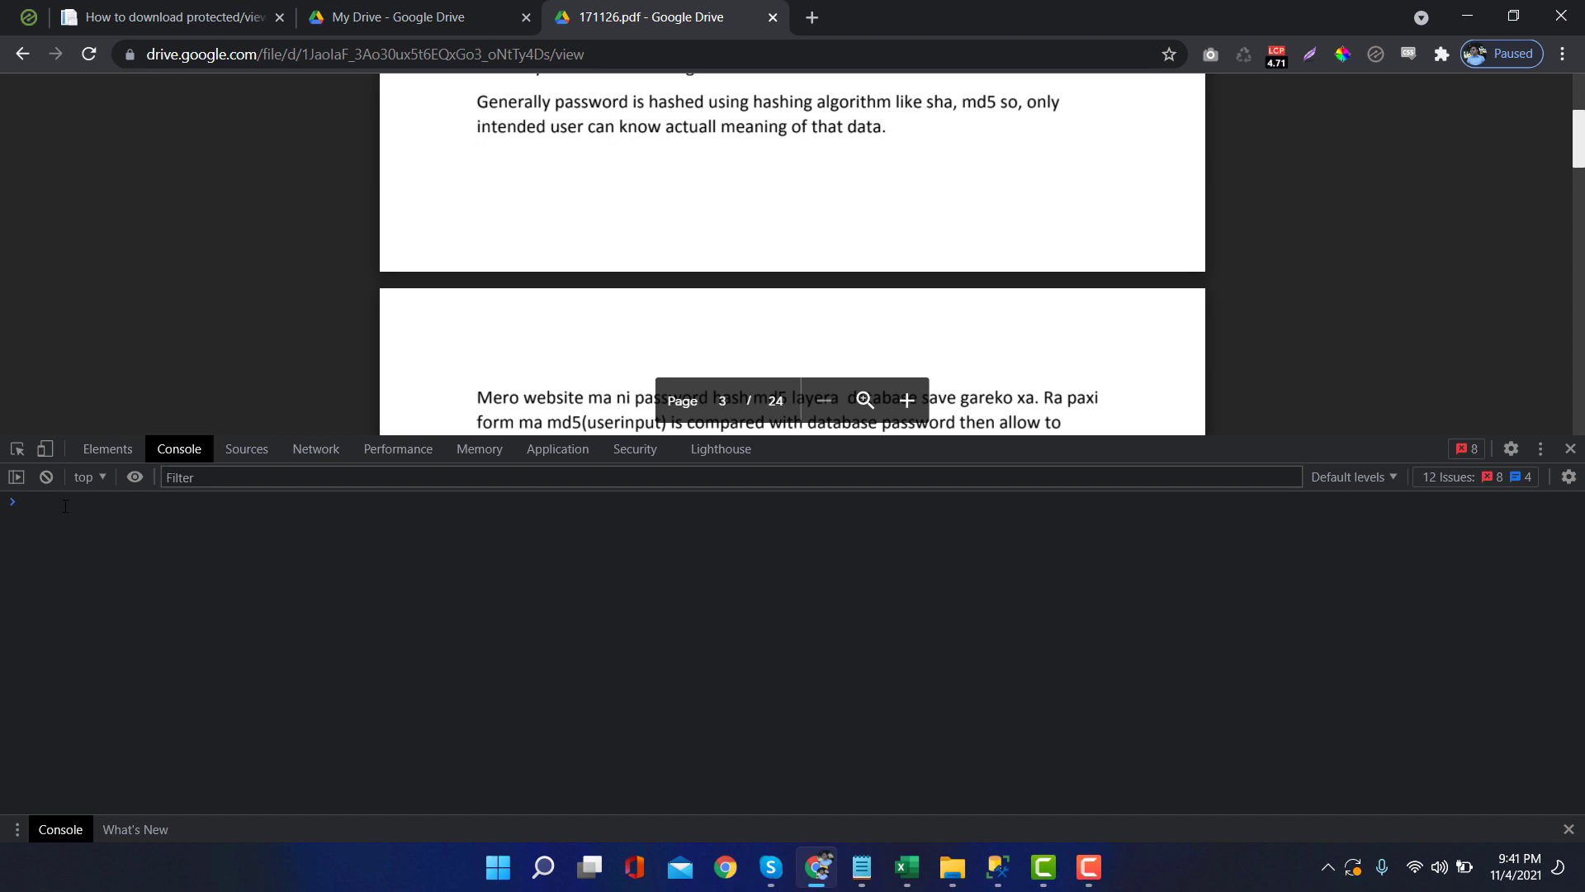
- Paste the jsPDF download script into the console with Ctrl+V
key(ctrl+v)
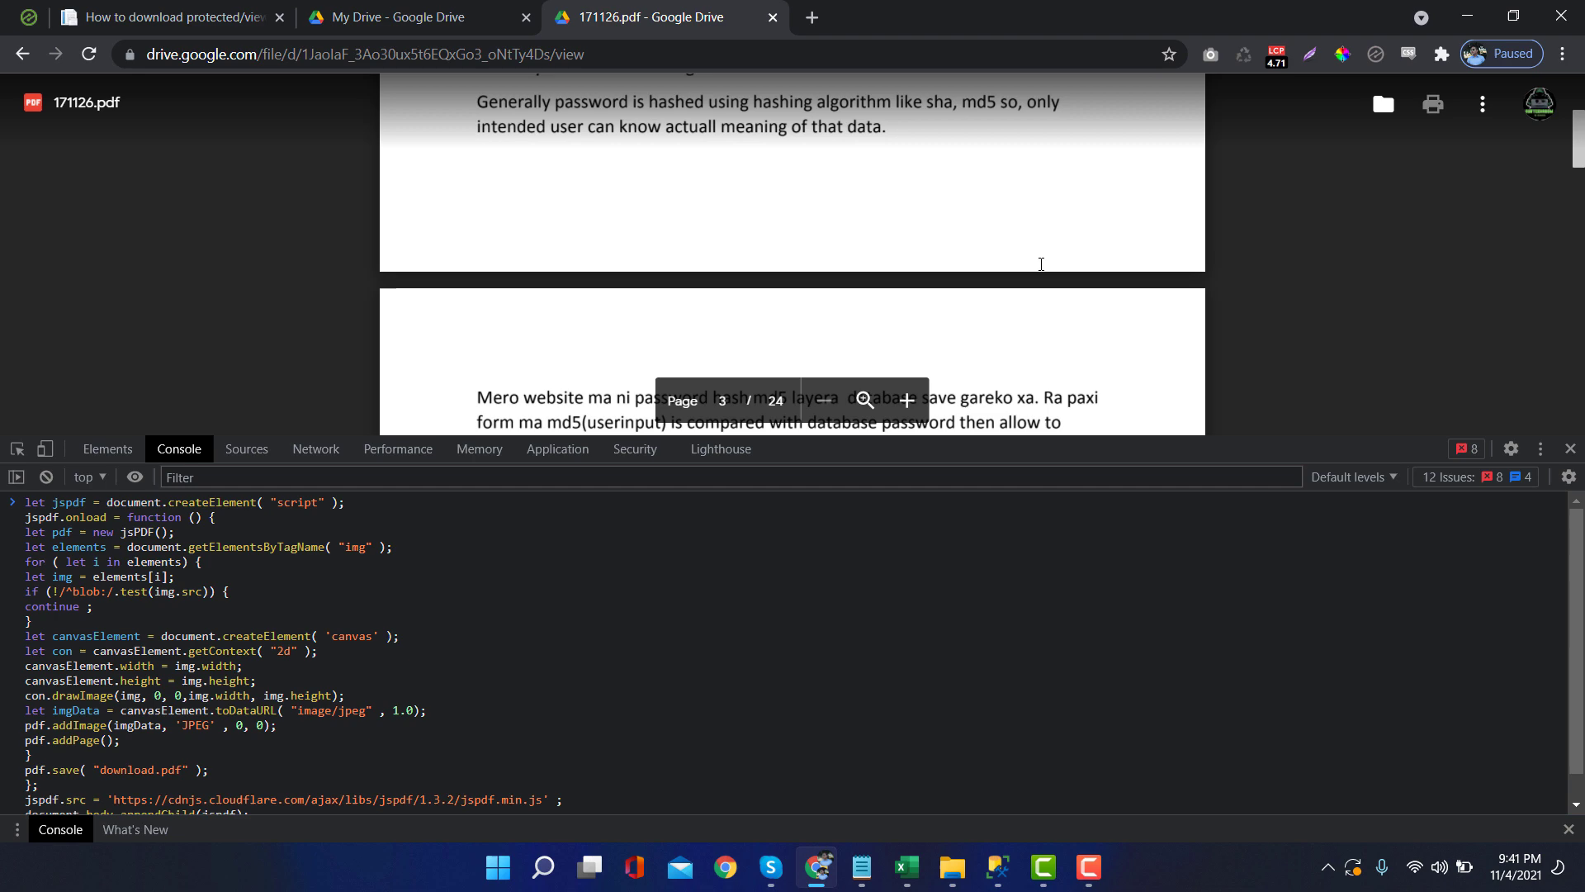
scroll(1041, 262, down, 5)
scroll(998, 286, down, 5)
scroll(968, 279, down, 5)
scroll(1053, 248, down, 5)
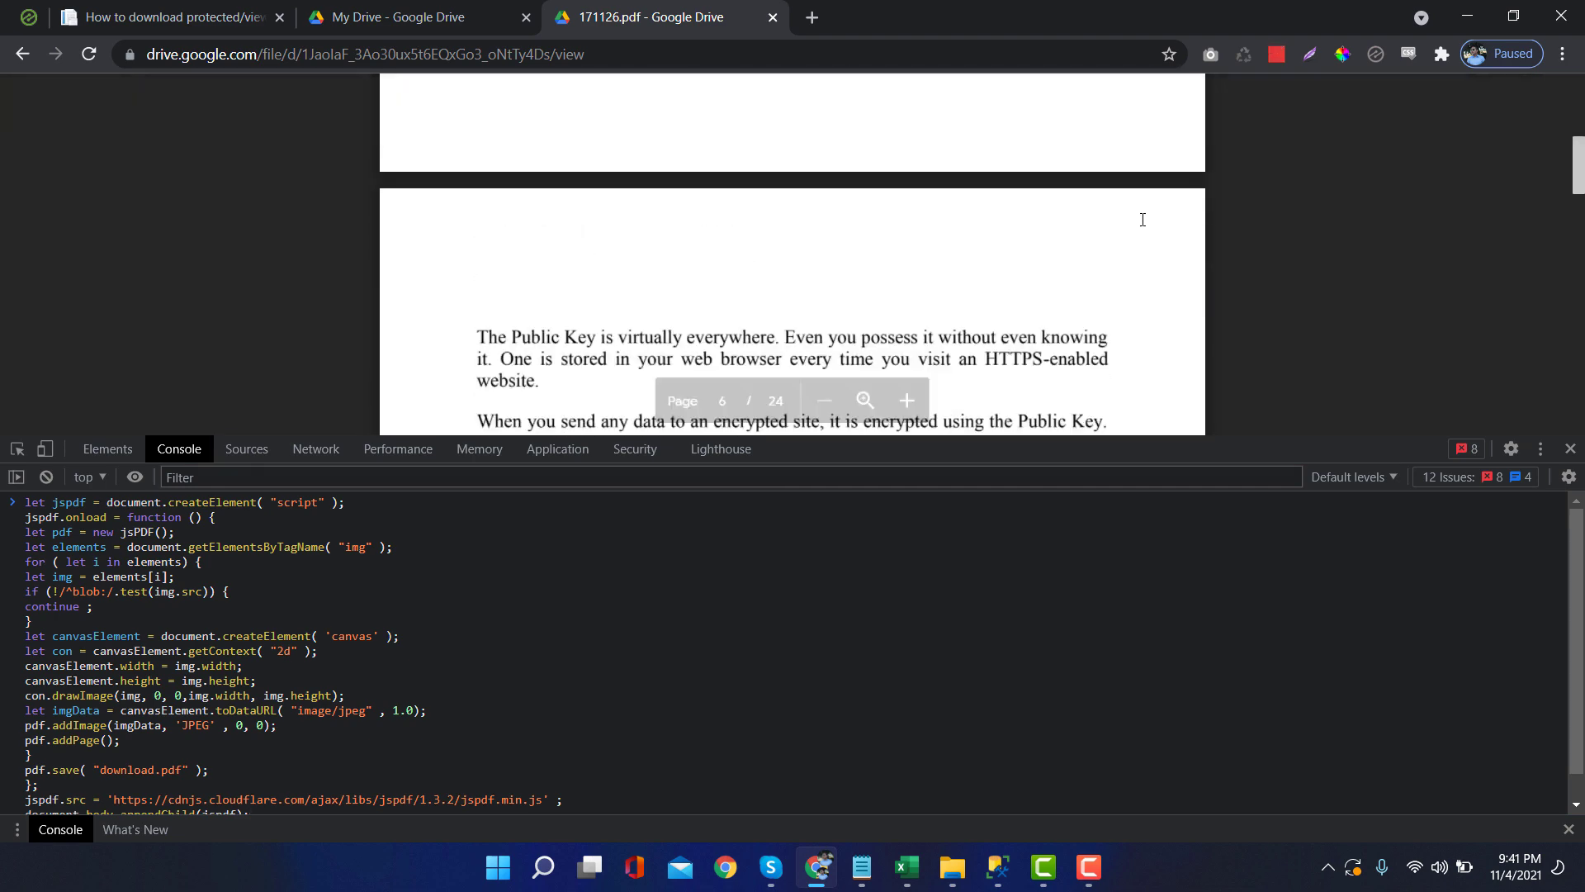
scroll(1140, 219, down, 5)
scroll(1149, 244, down, 5)
scroll(1055, 218, down, 5)
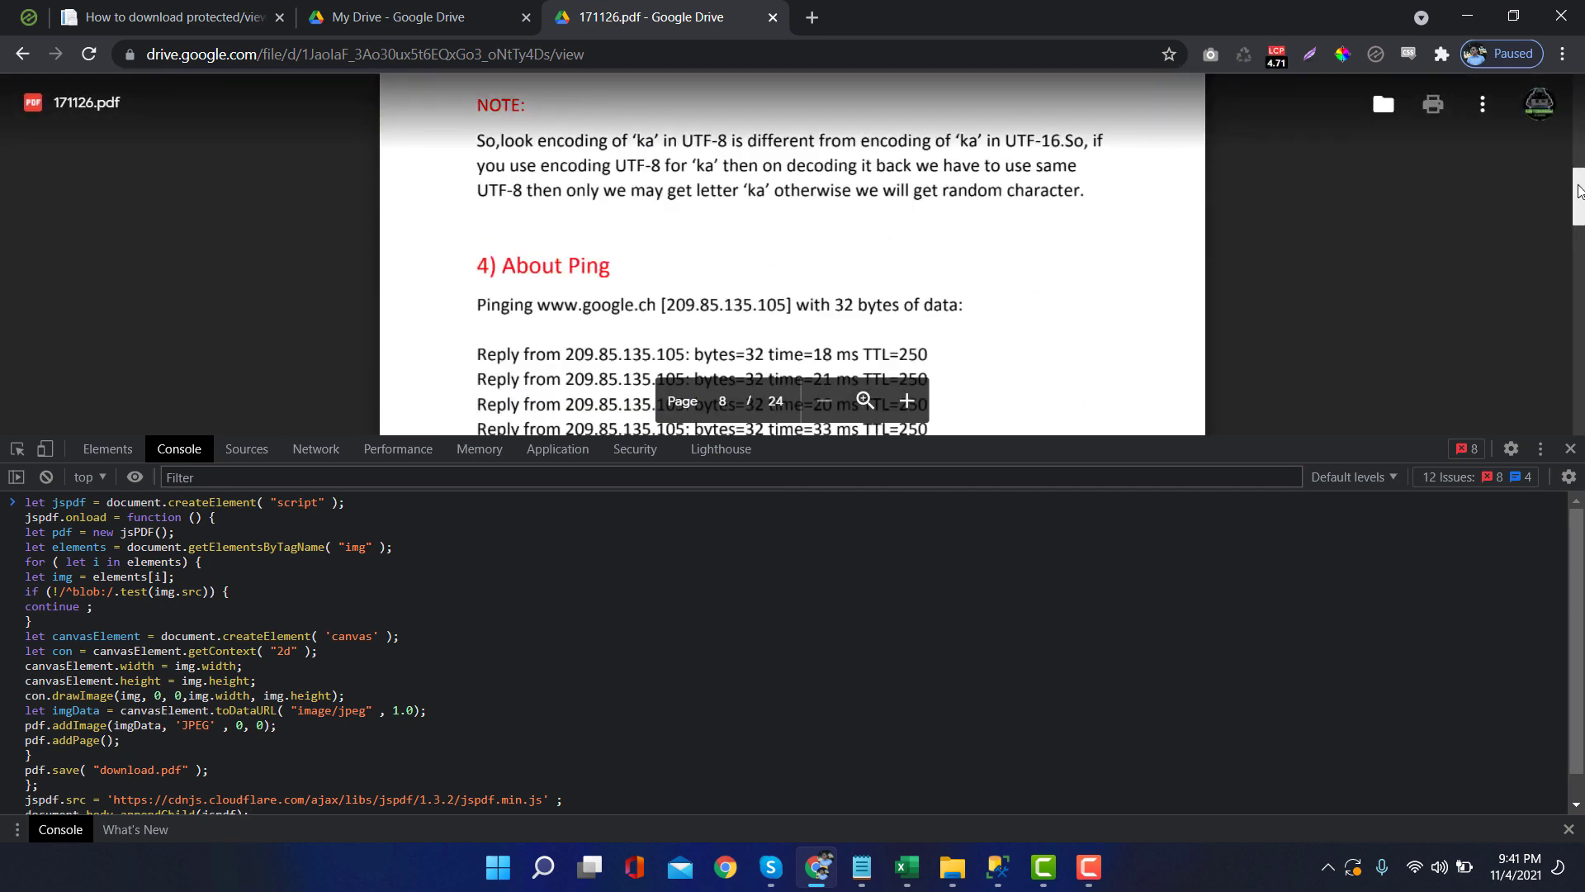
drag(1579, 188, 1578, 406)
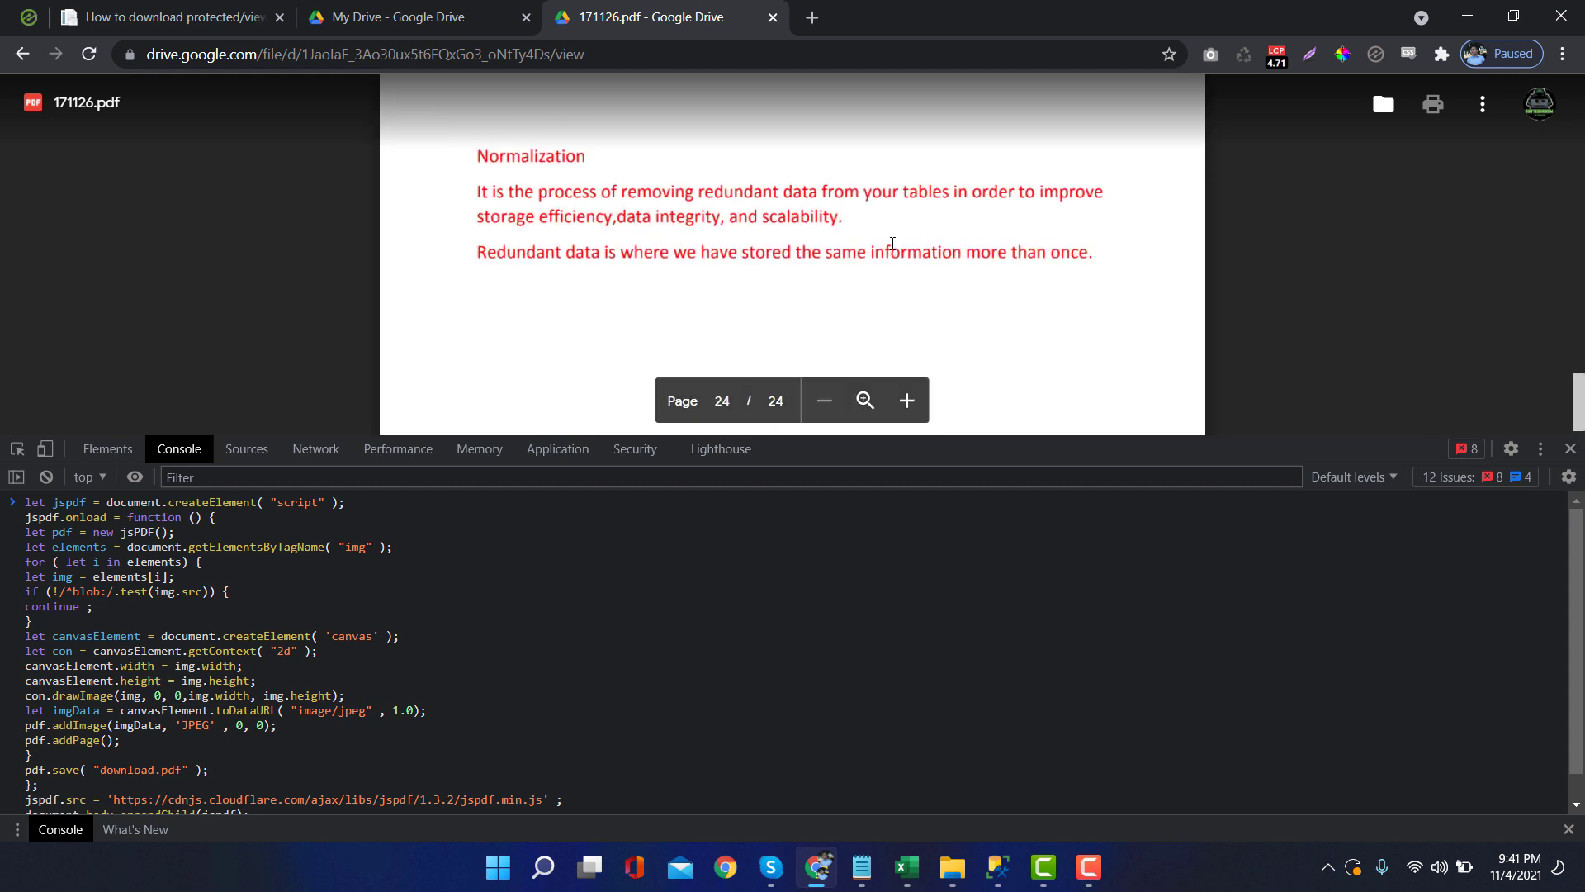
scroll(771, 221, up, 7)
scroll(726, 241, down, 5)
scroll(761, 220, down, 2)
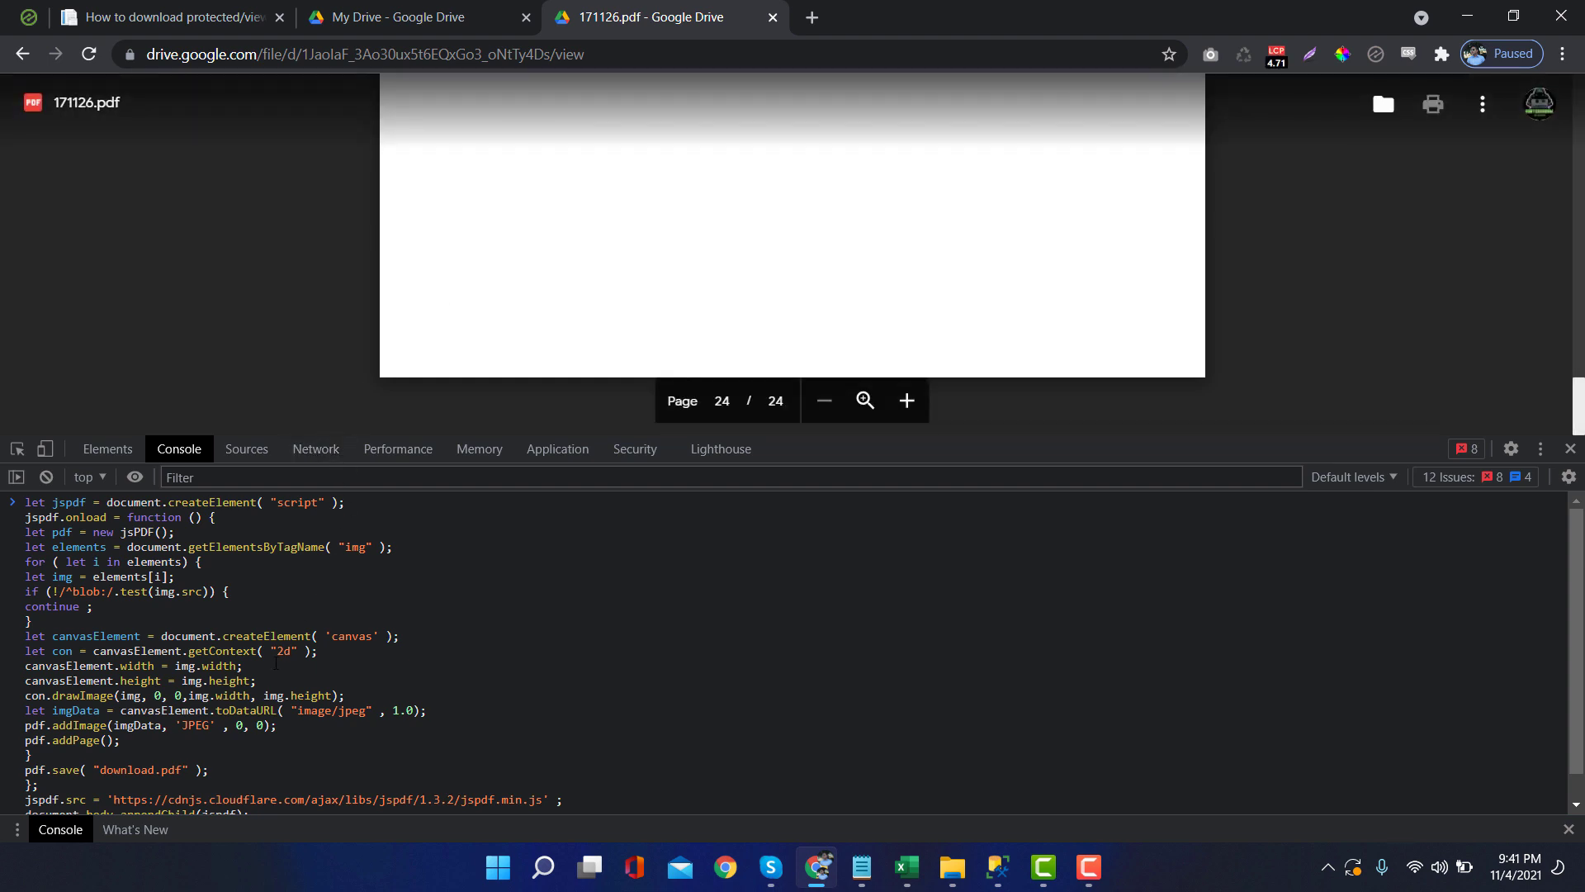
scroll(175, 748, down, 2)
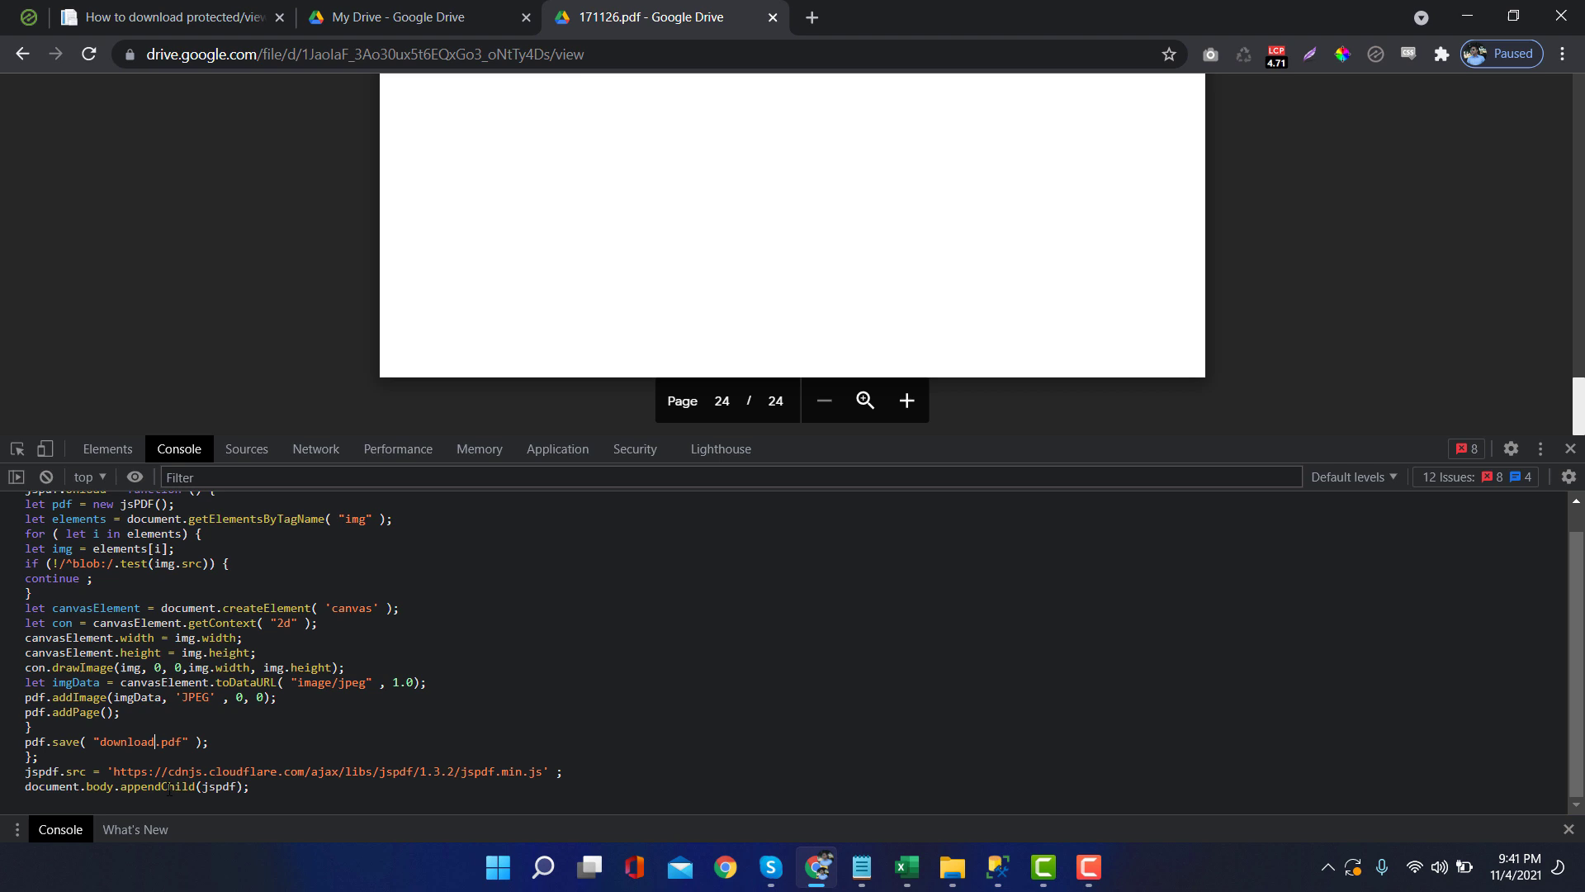
- Change the script's save name to downloadit.pdf, run it, and open the downloaded file
key(BackSpace)
key(BackSpace)
key(BackSpace)
key(BackSpace)
key(BackSpace)
key(BackSpace)
key(BackSpace)
key(BackSpace)
text(downloadit)
key(Return)
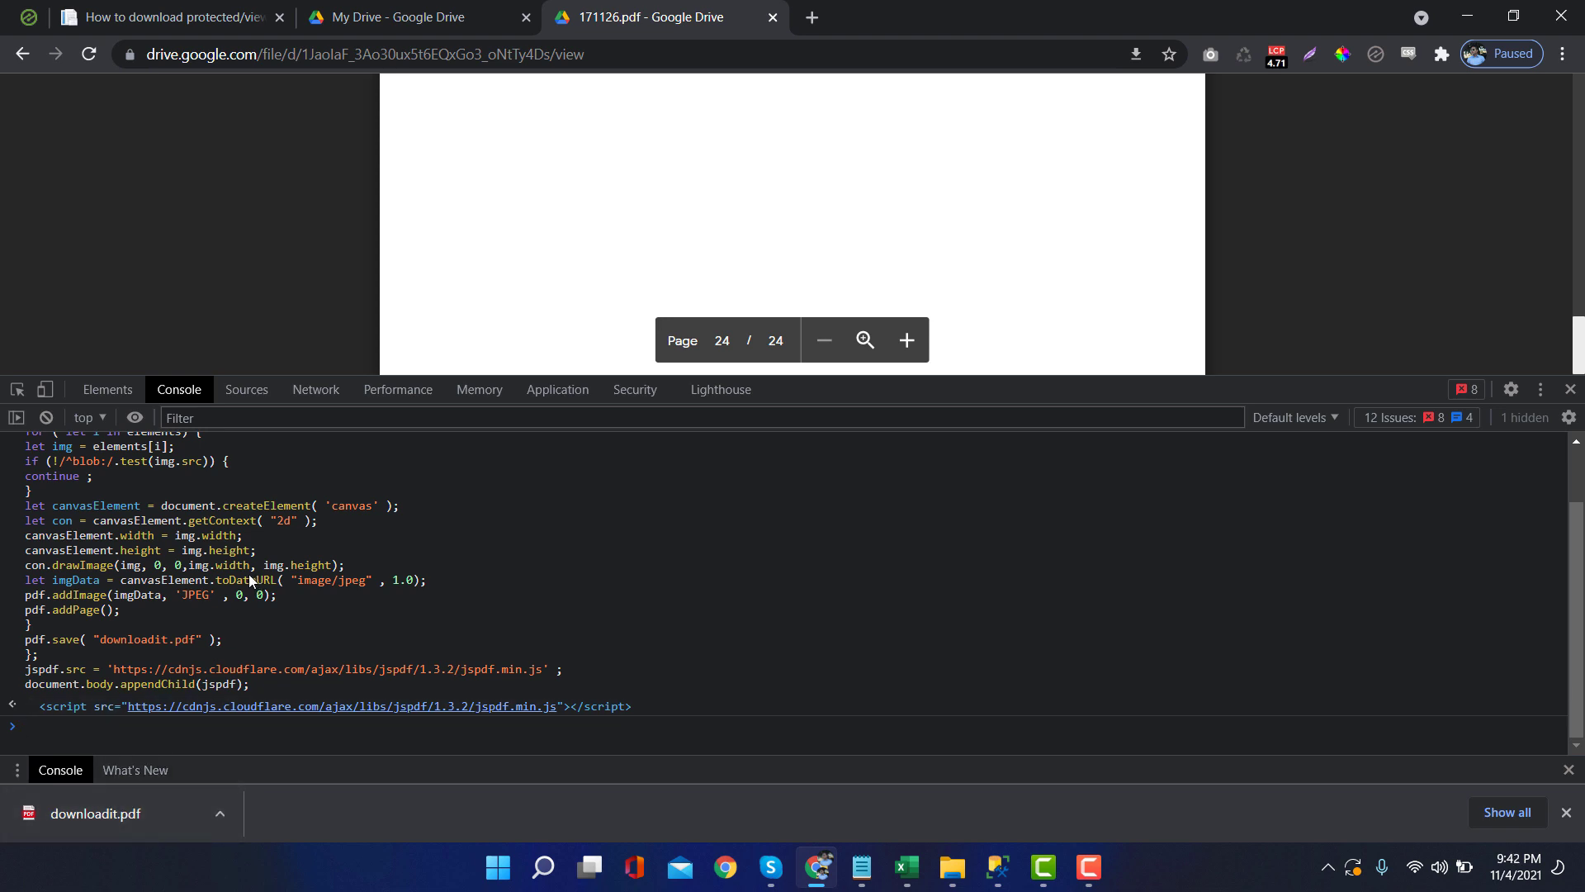
click(221, 814)
click(139, 814)
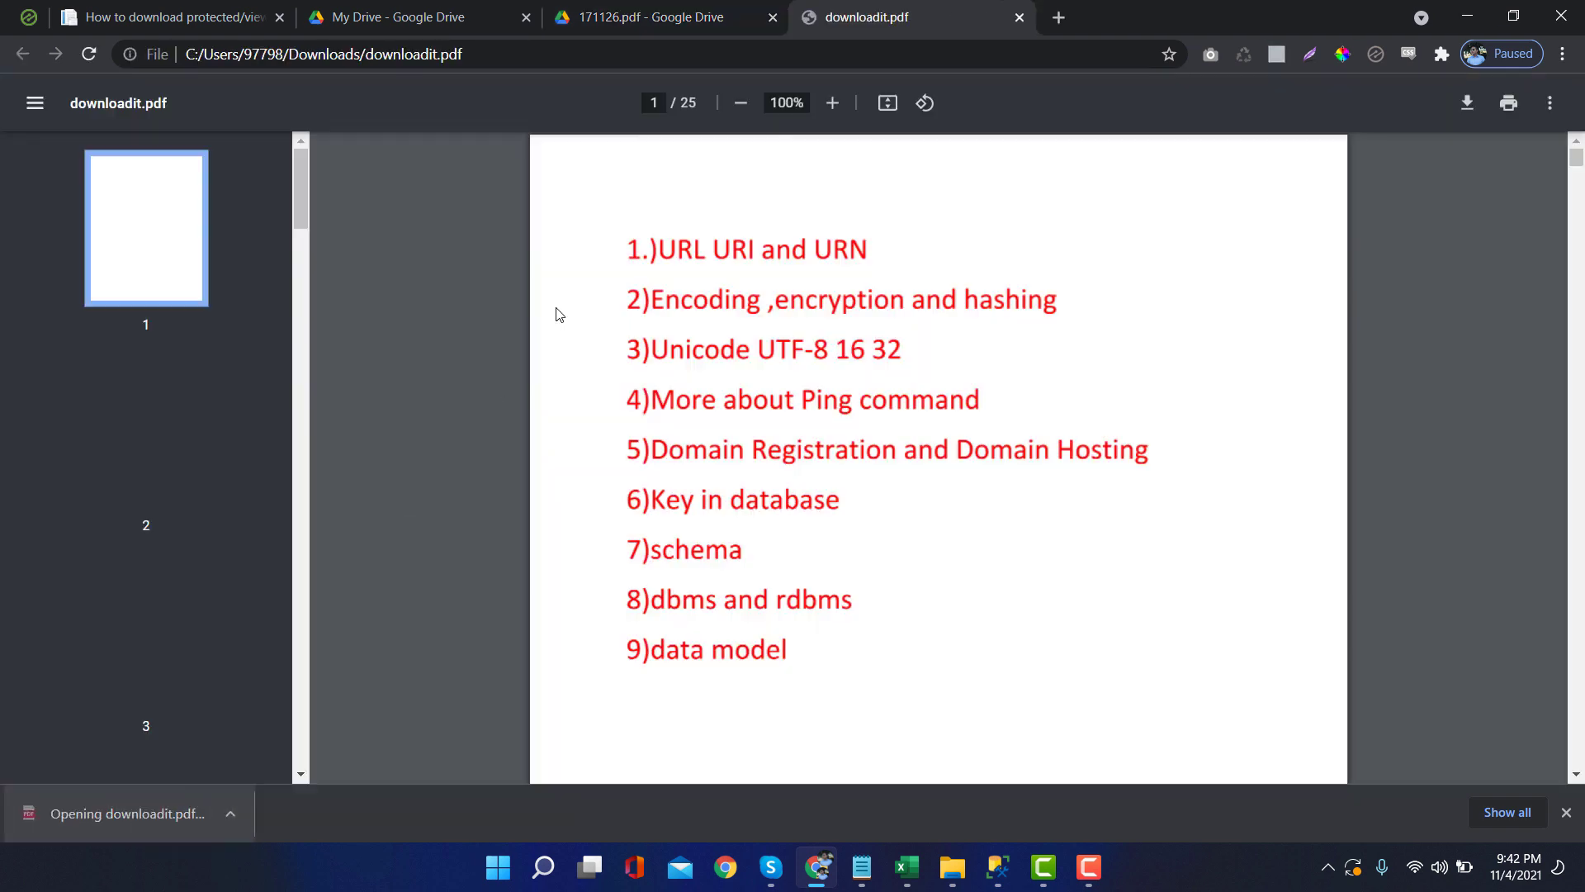
scroll(658, 388, down, 5)
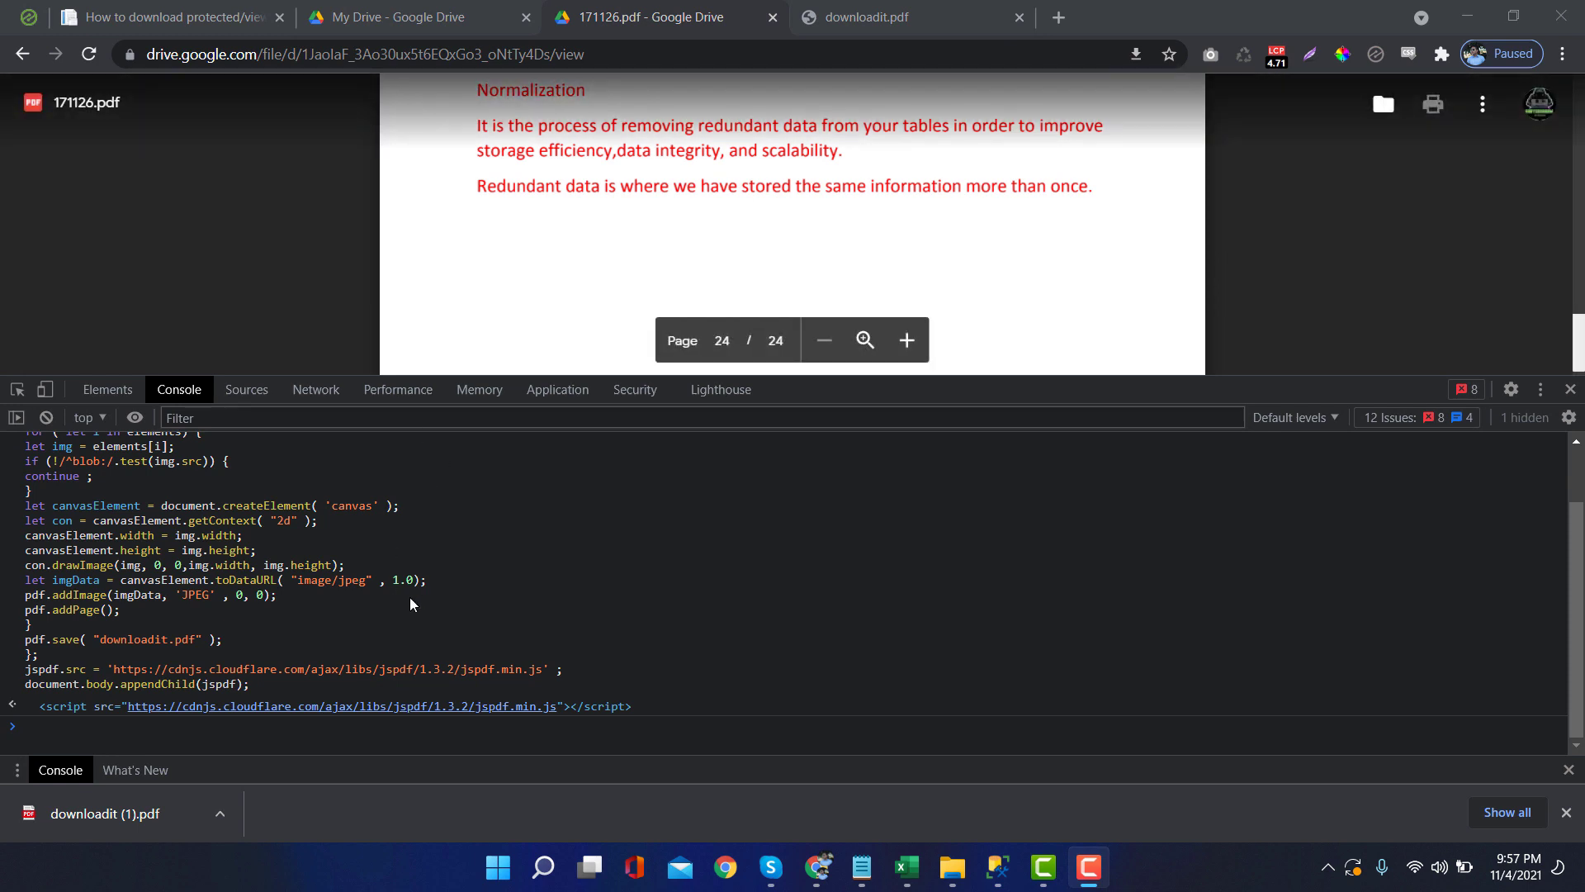
scroll(388, 581, up, 2)
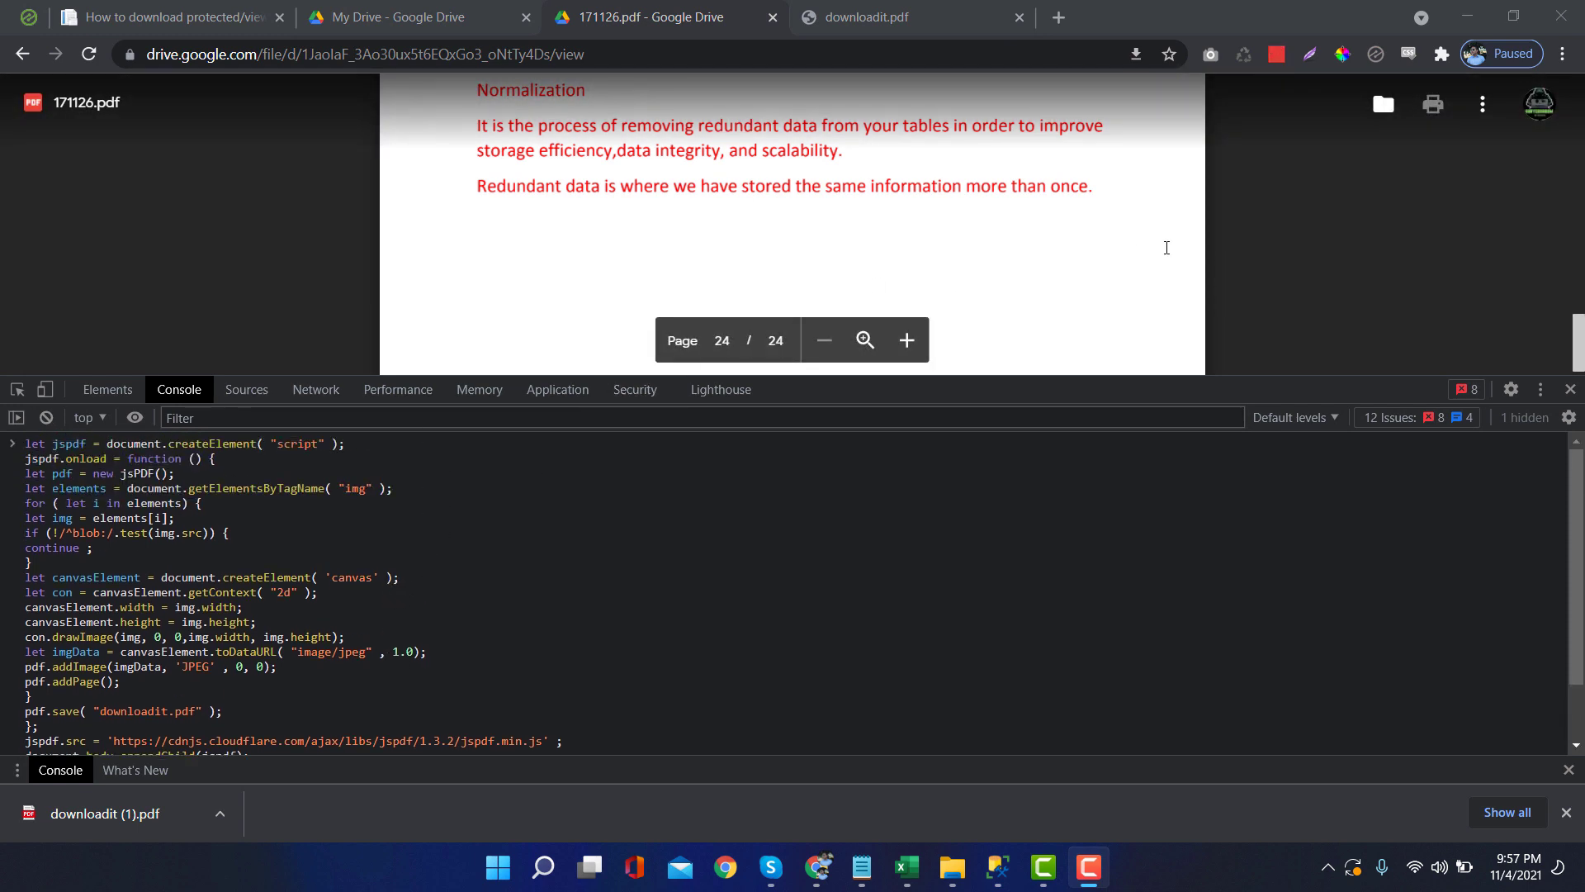
scroll(1165, 247, down, 2)
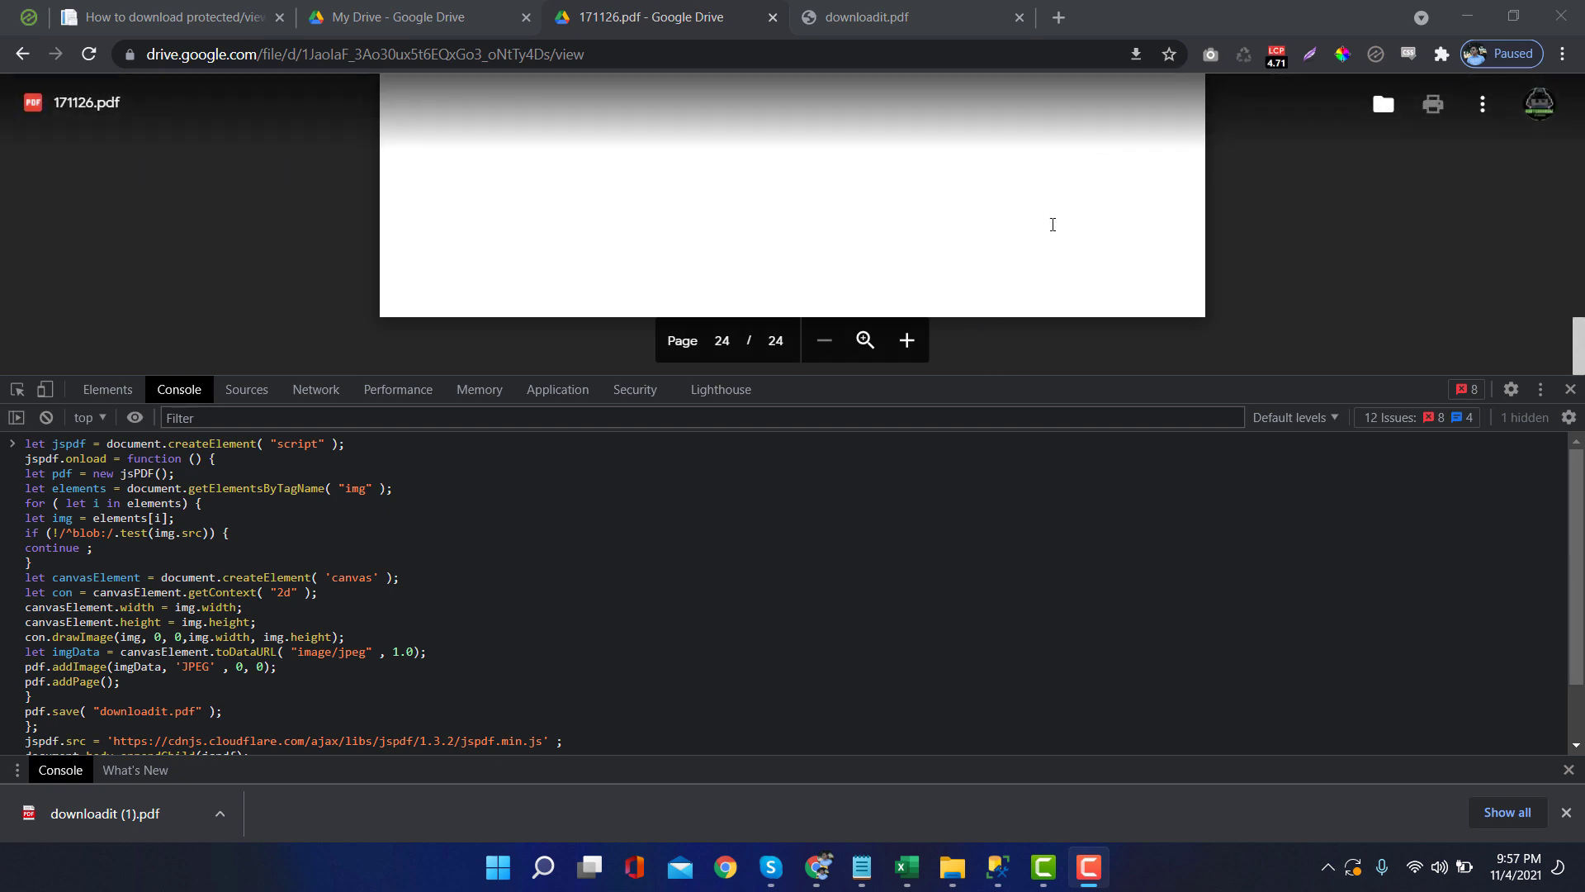
scroll(1105, 200, up, 1)
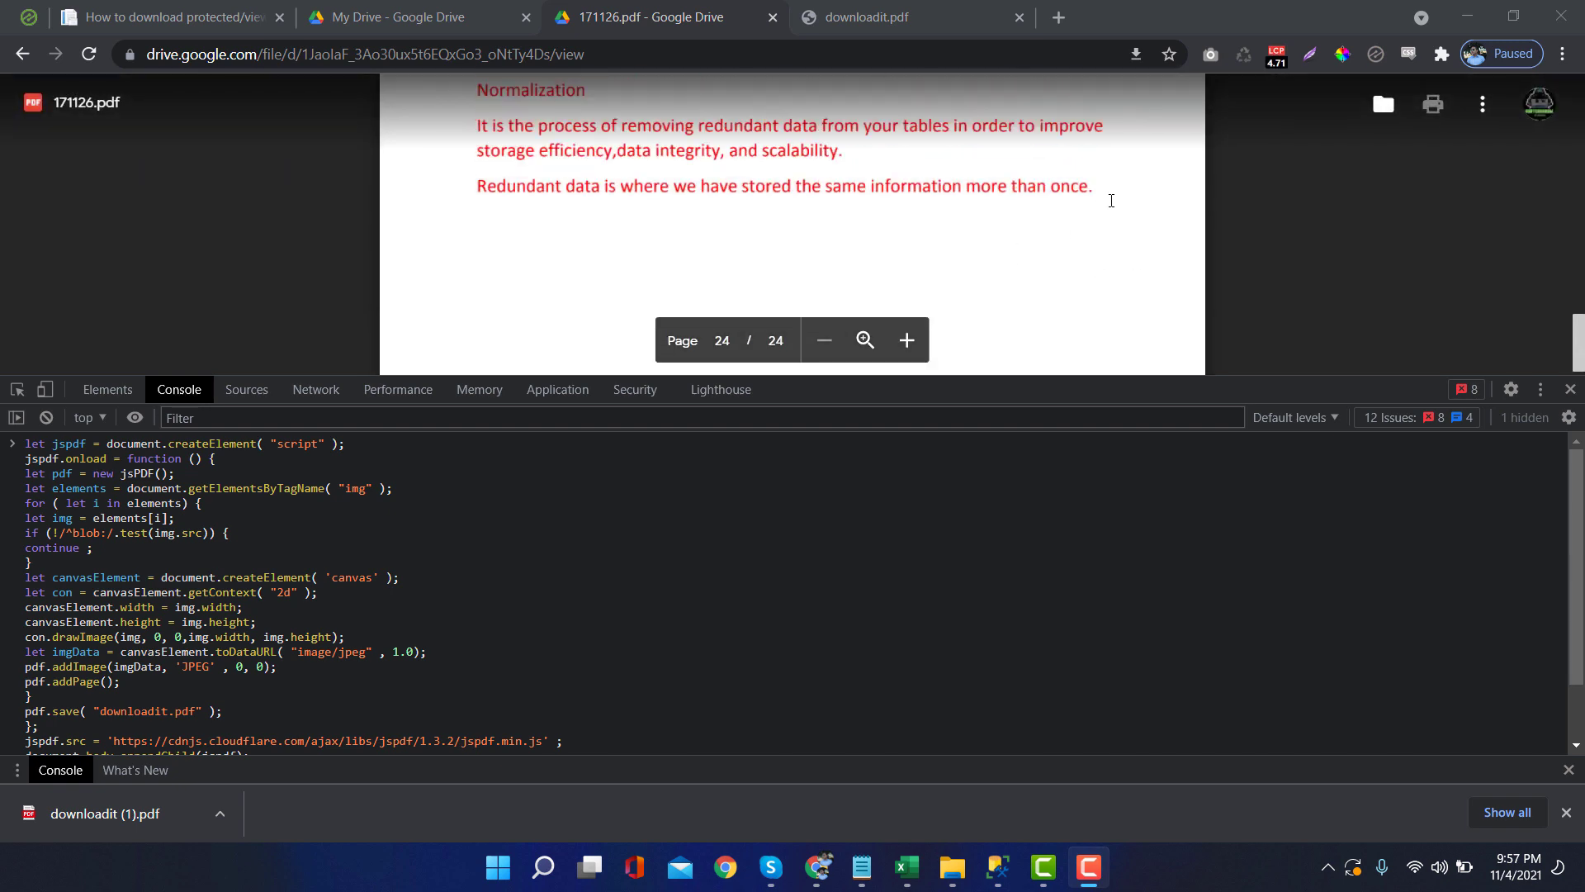
scroll(1111, 200, up, 2)
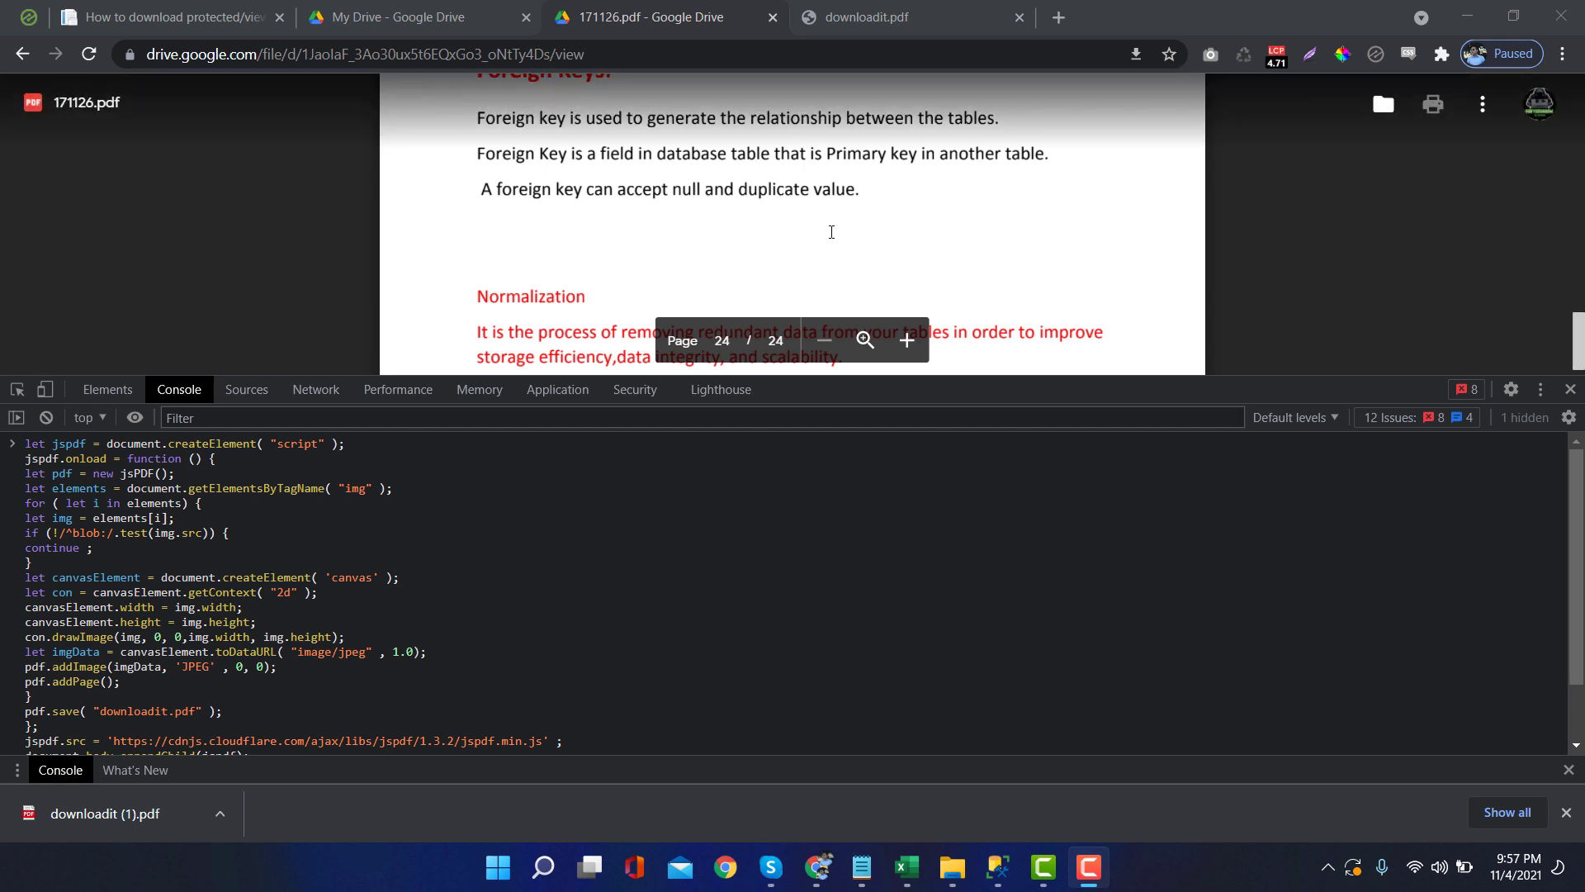
scroll(693, 189, down, 5)
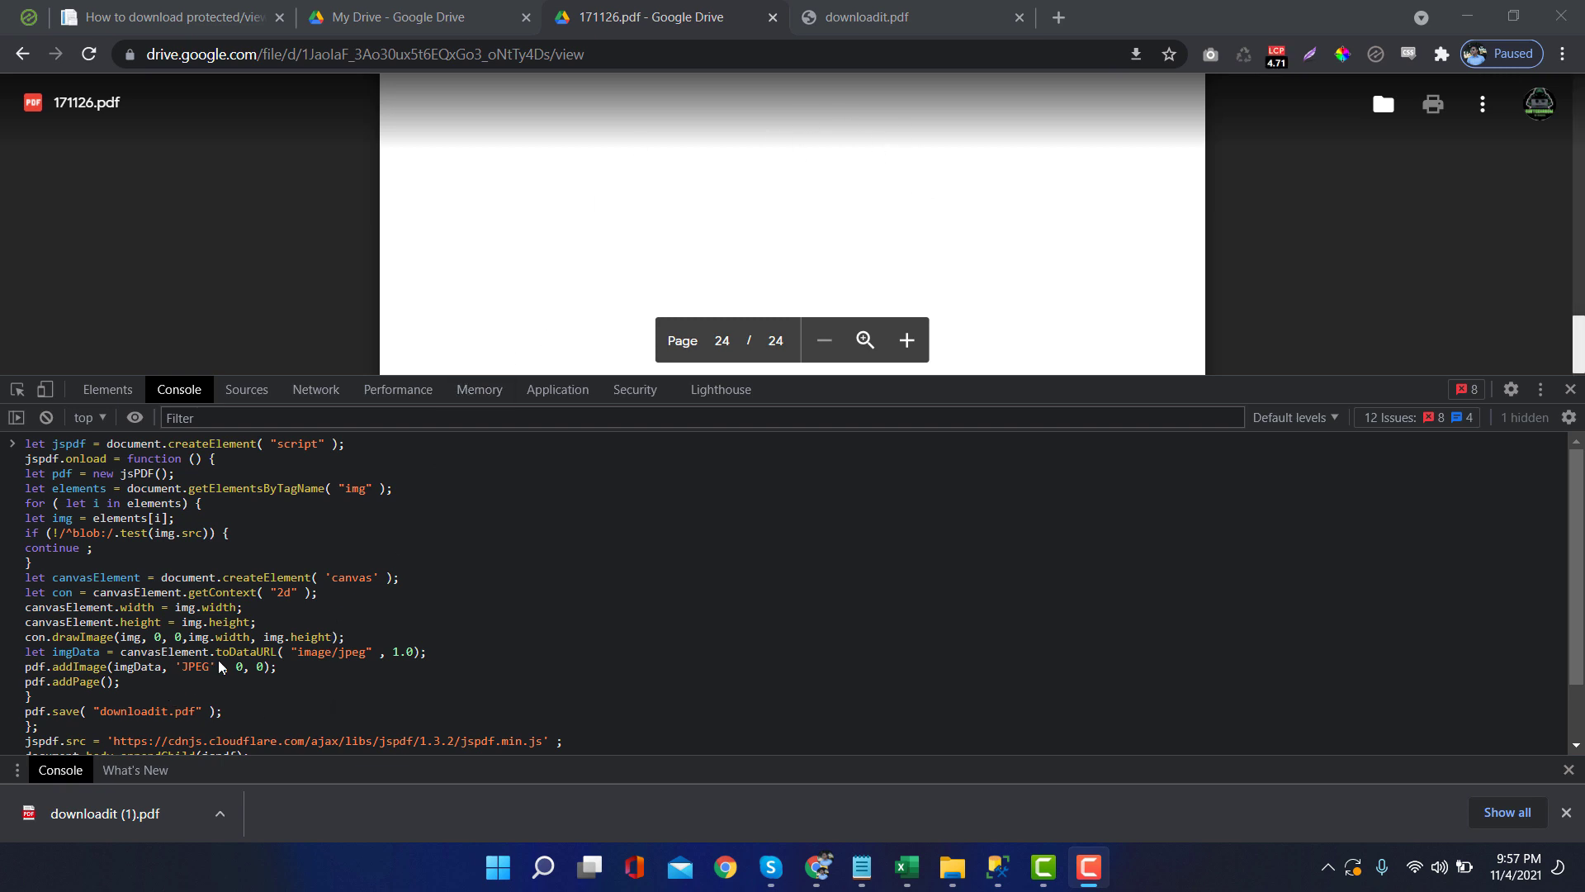
- Run the jsPDF page-capturing script in the console after loading the PDF pages
key(Return)
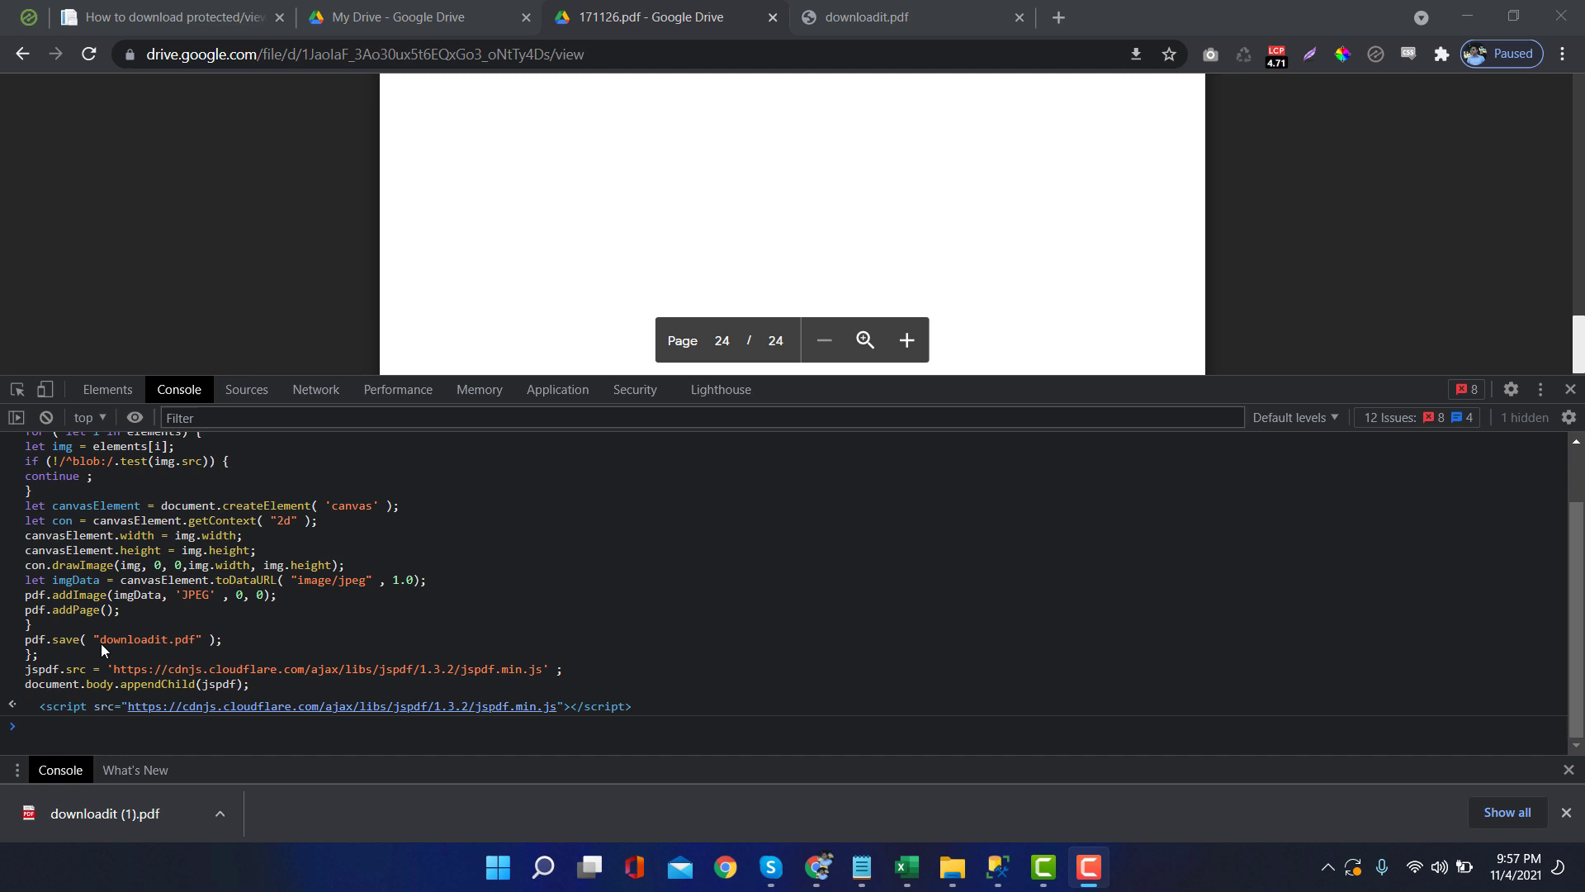
drag(100, 643, 140, 643)
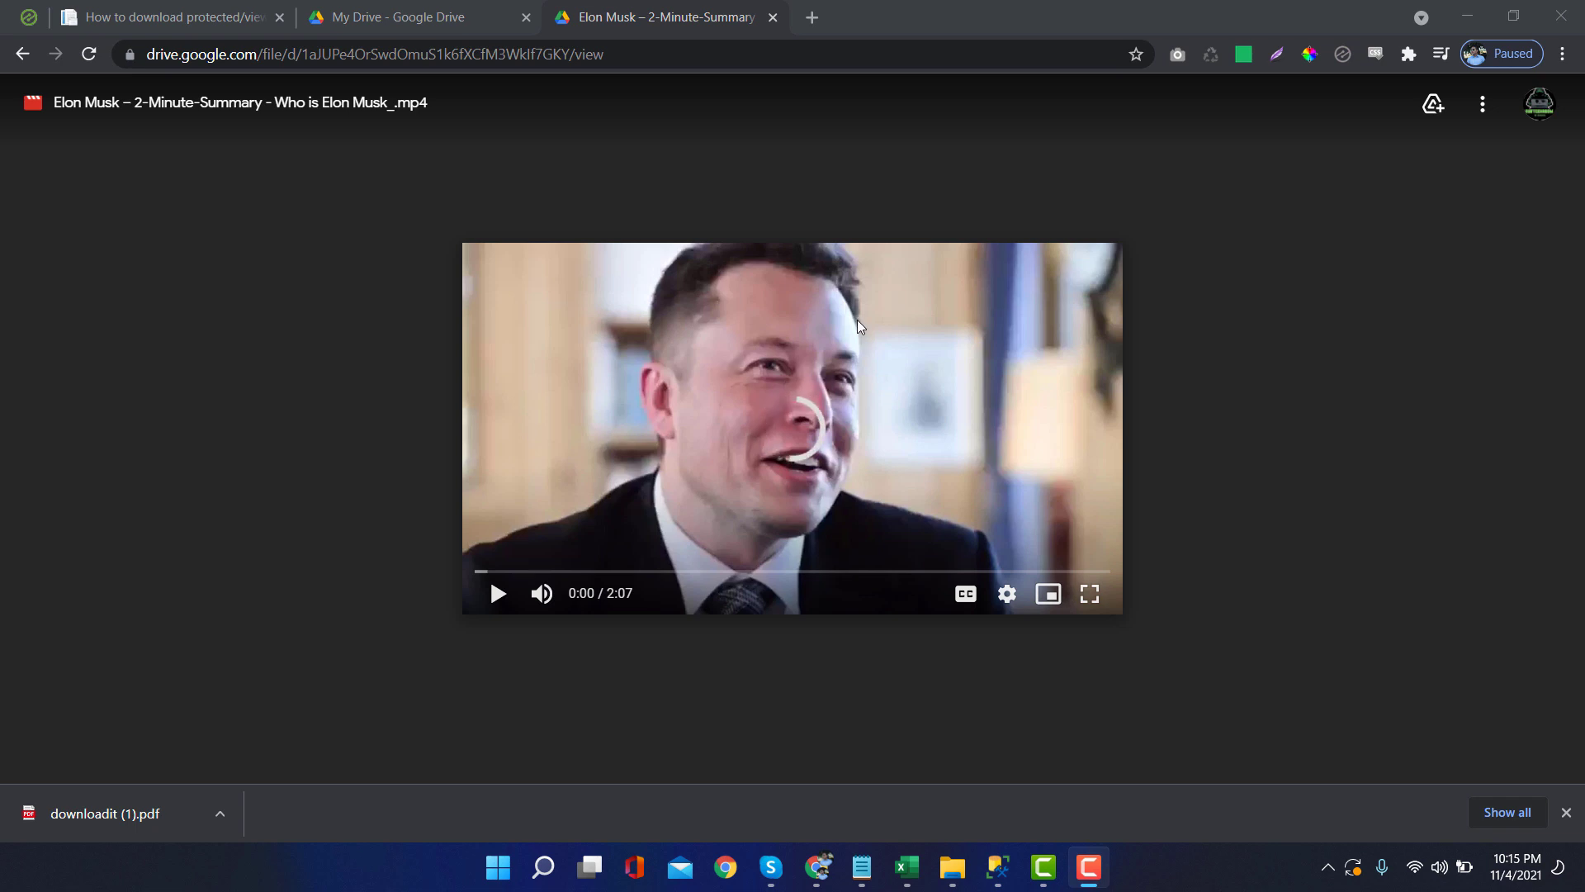
- Reload the Elon Musk video file's page from the address bar
click(619, 55)
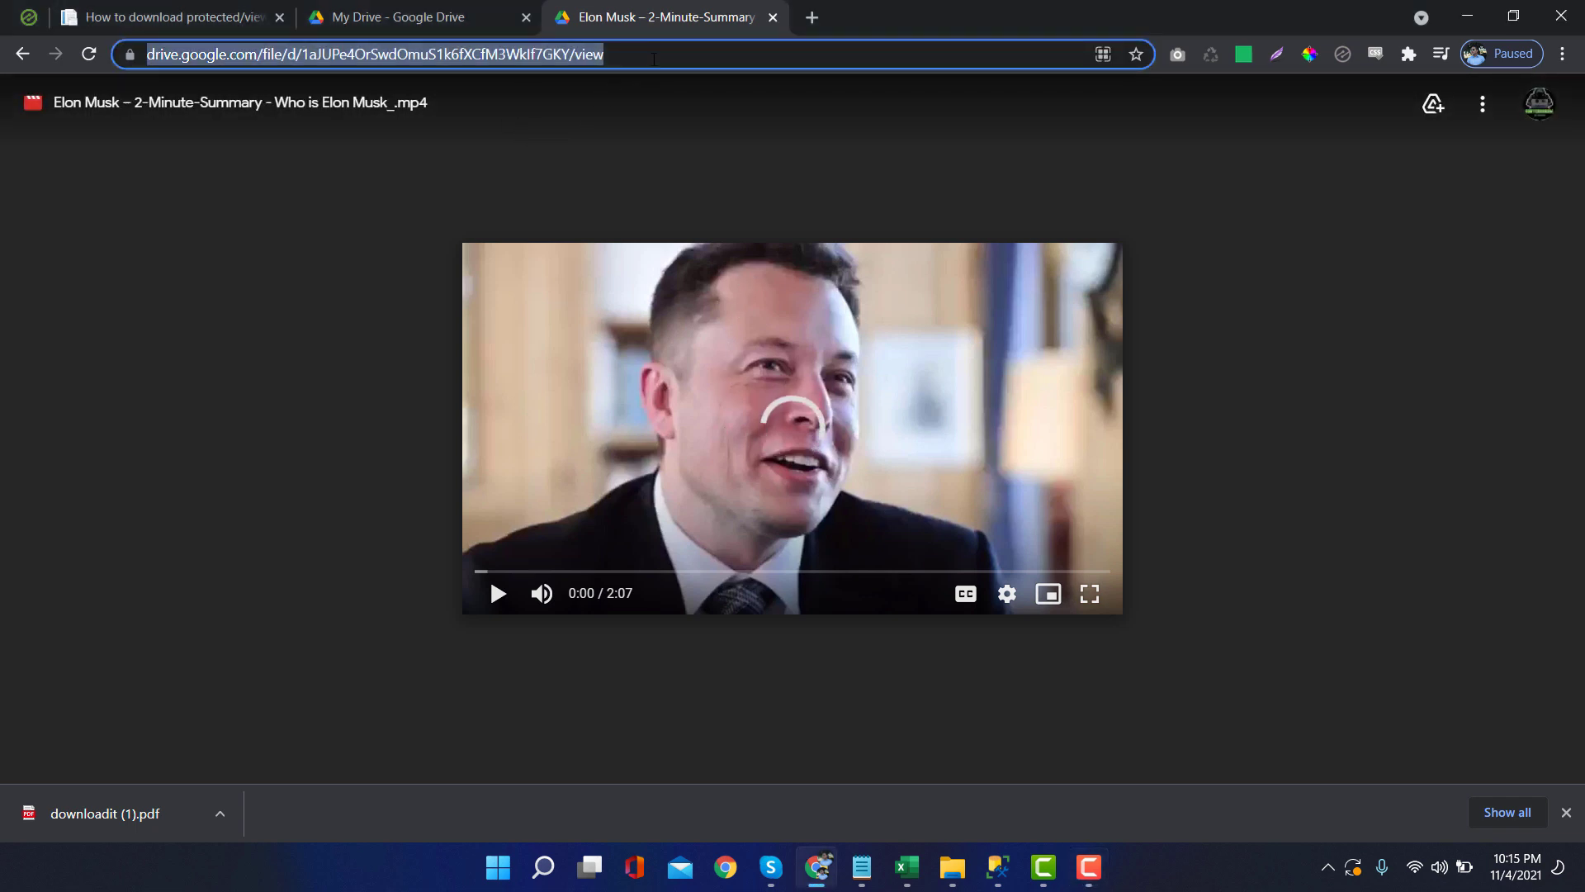
key(Return)
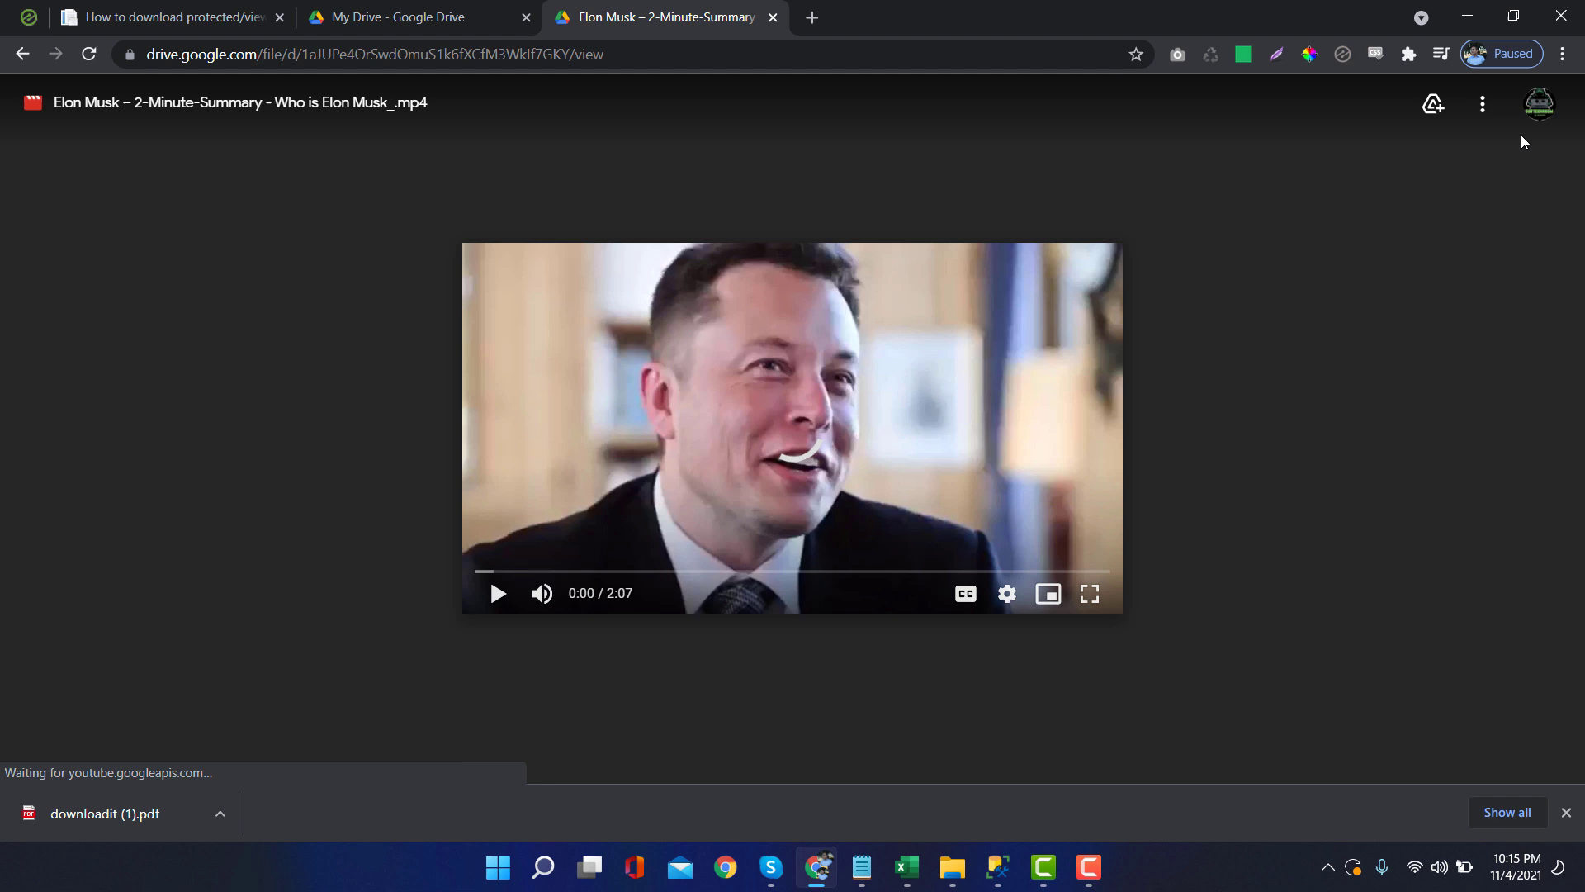
click(1483, 108)
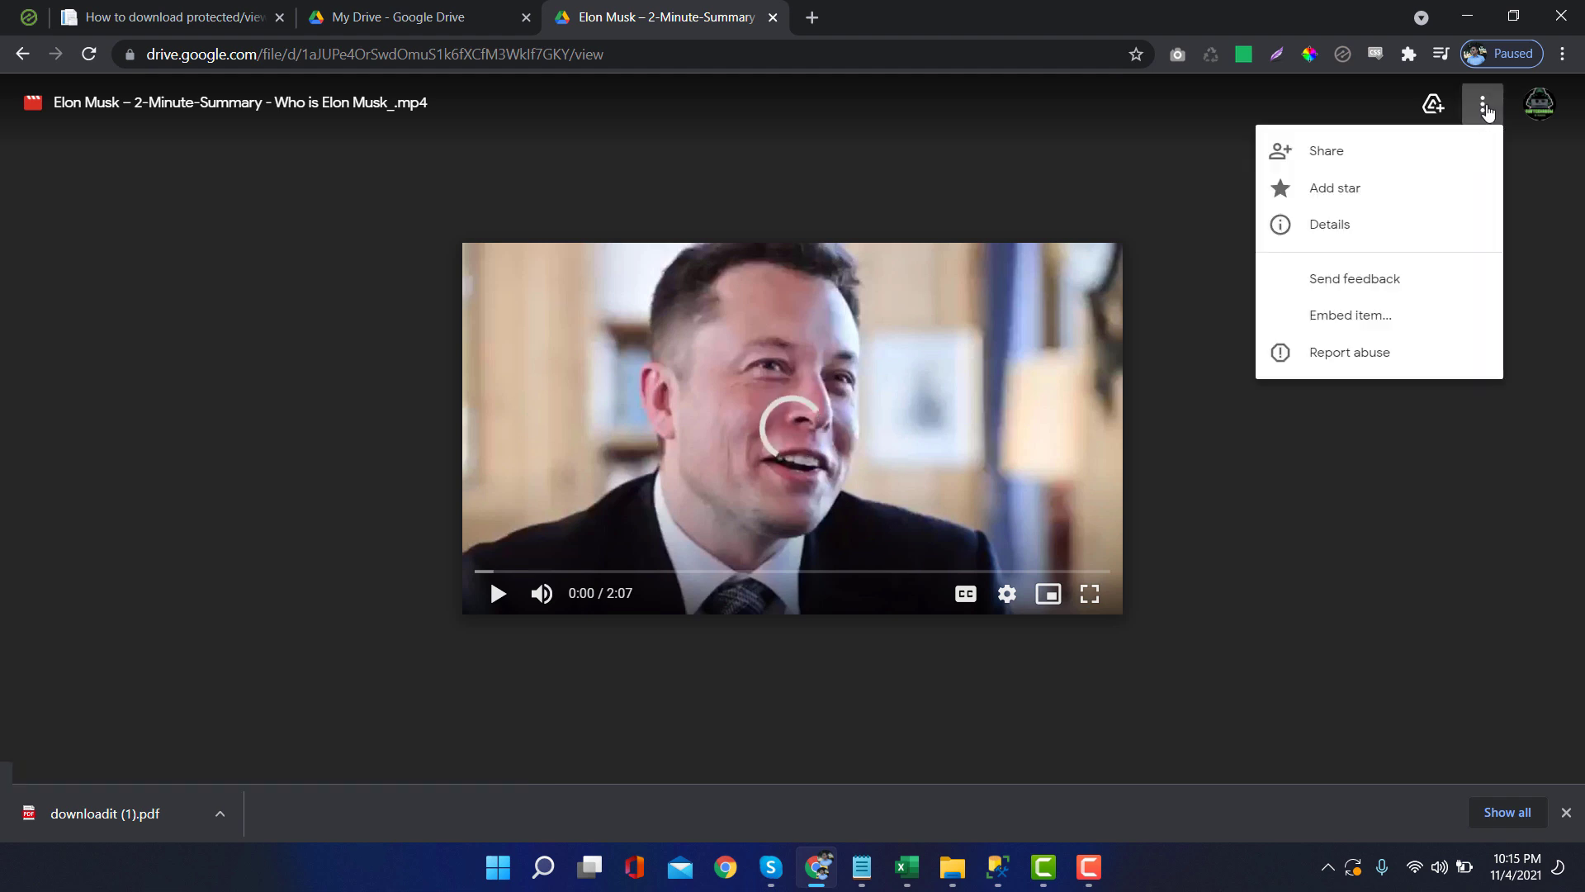
click(1343, 225)
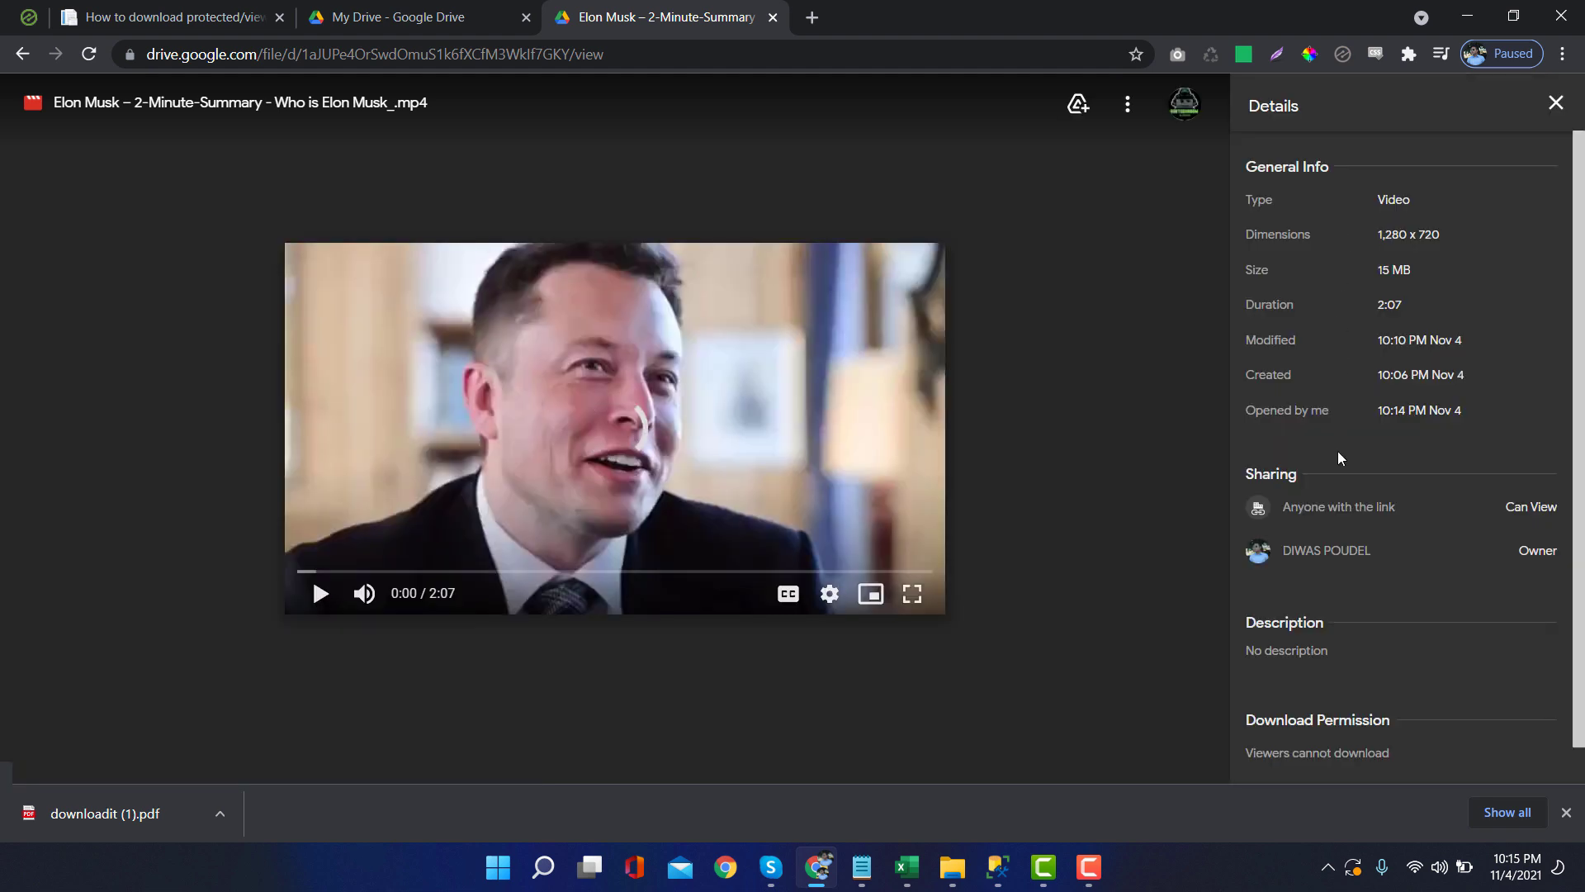
scroll(1364, 647, down, 1)
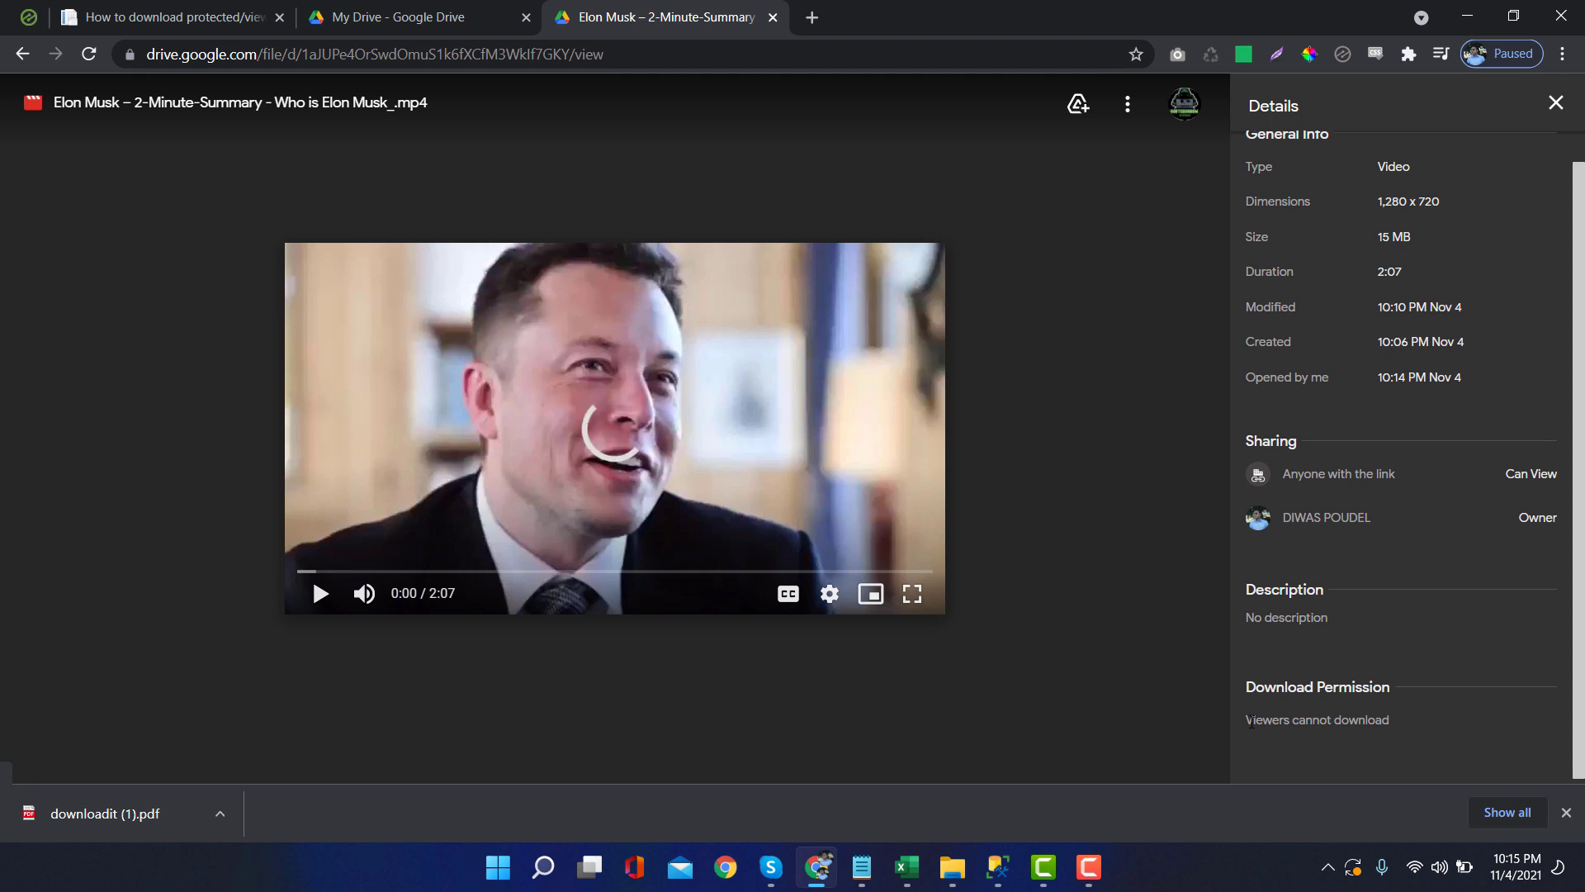
drag(1252, 719, 1395, 724)
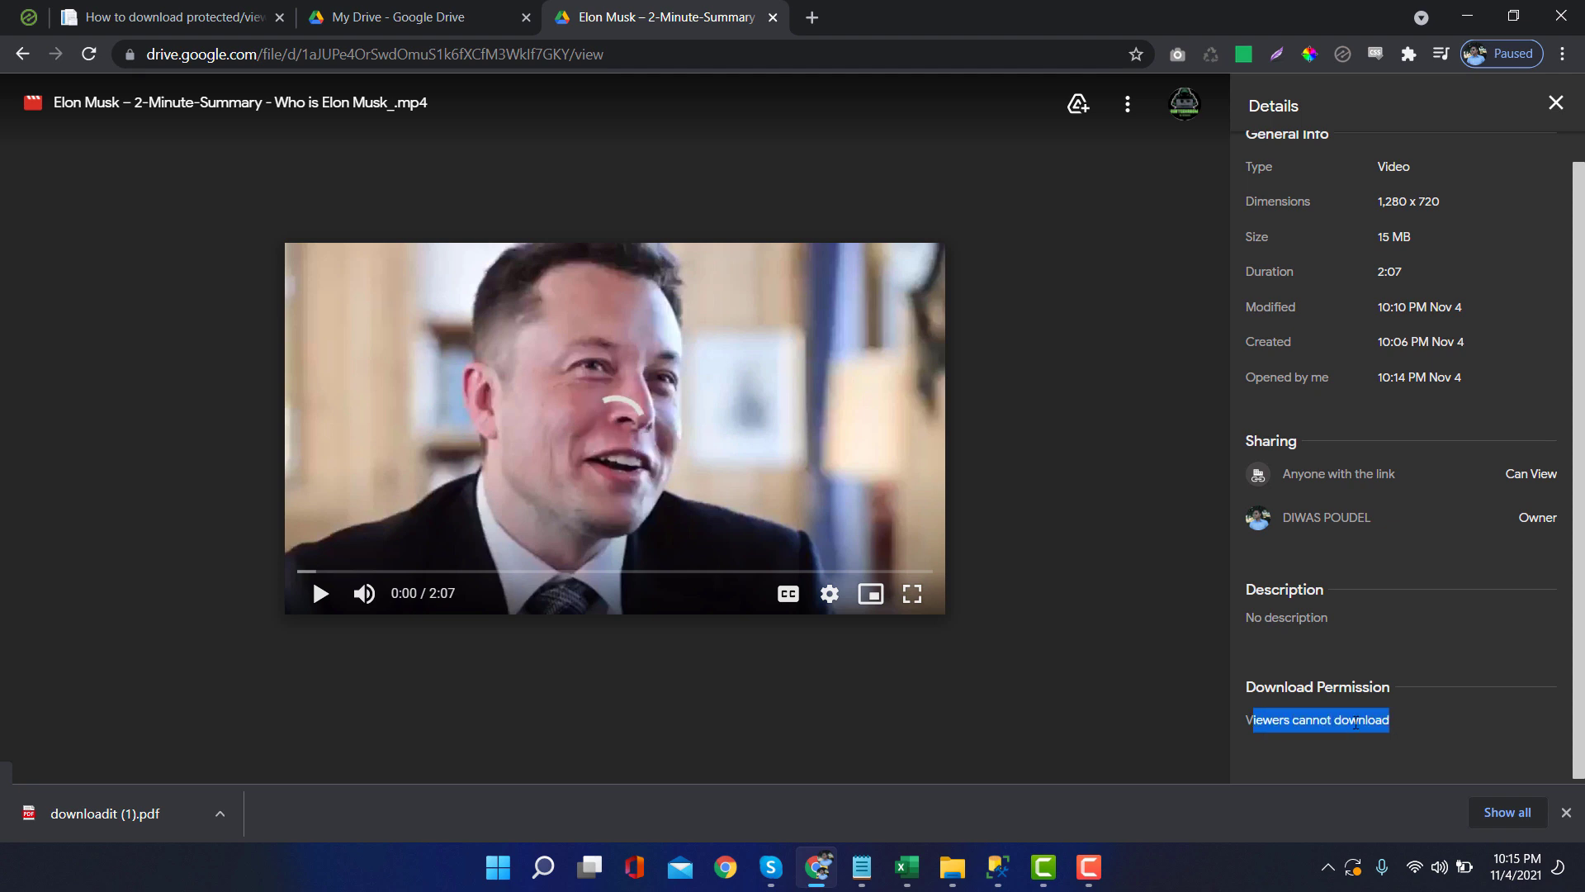
click(1555, 103)
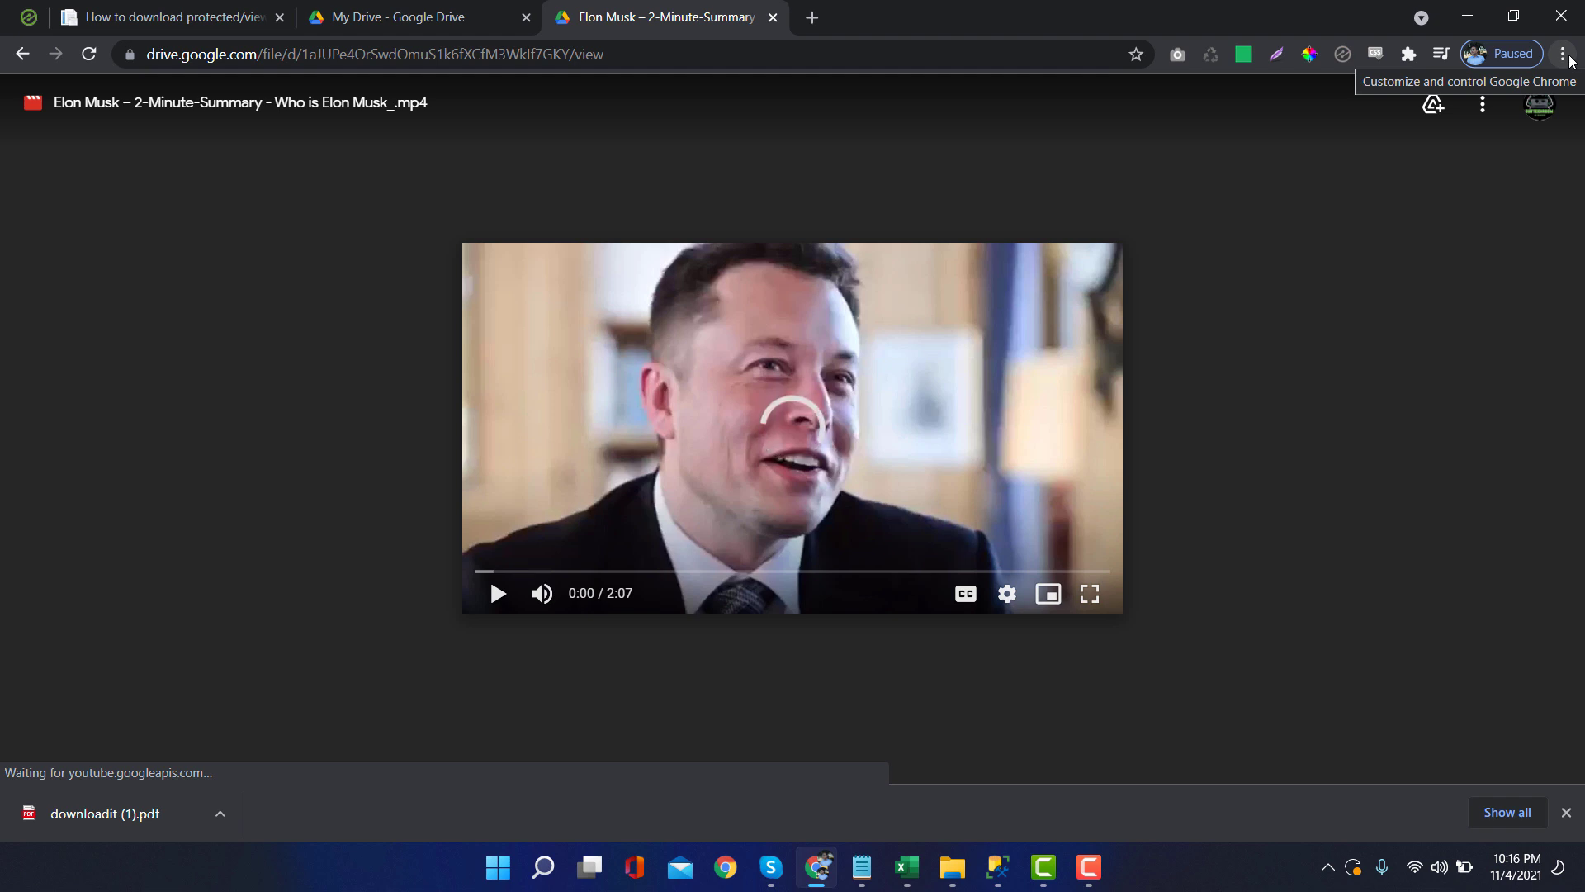
- Inspect the Elon Musk video player with developer tools to reveal its video element in the source
click(1567, 58)
mouse_move(1373, 345)
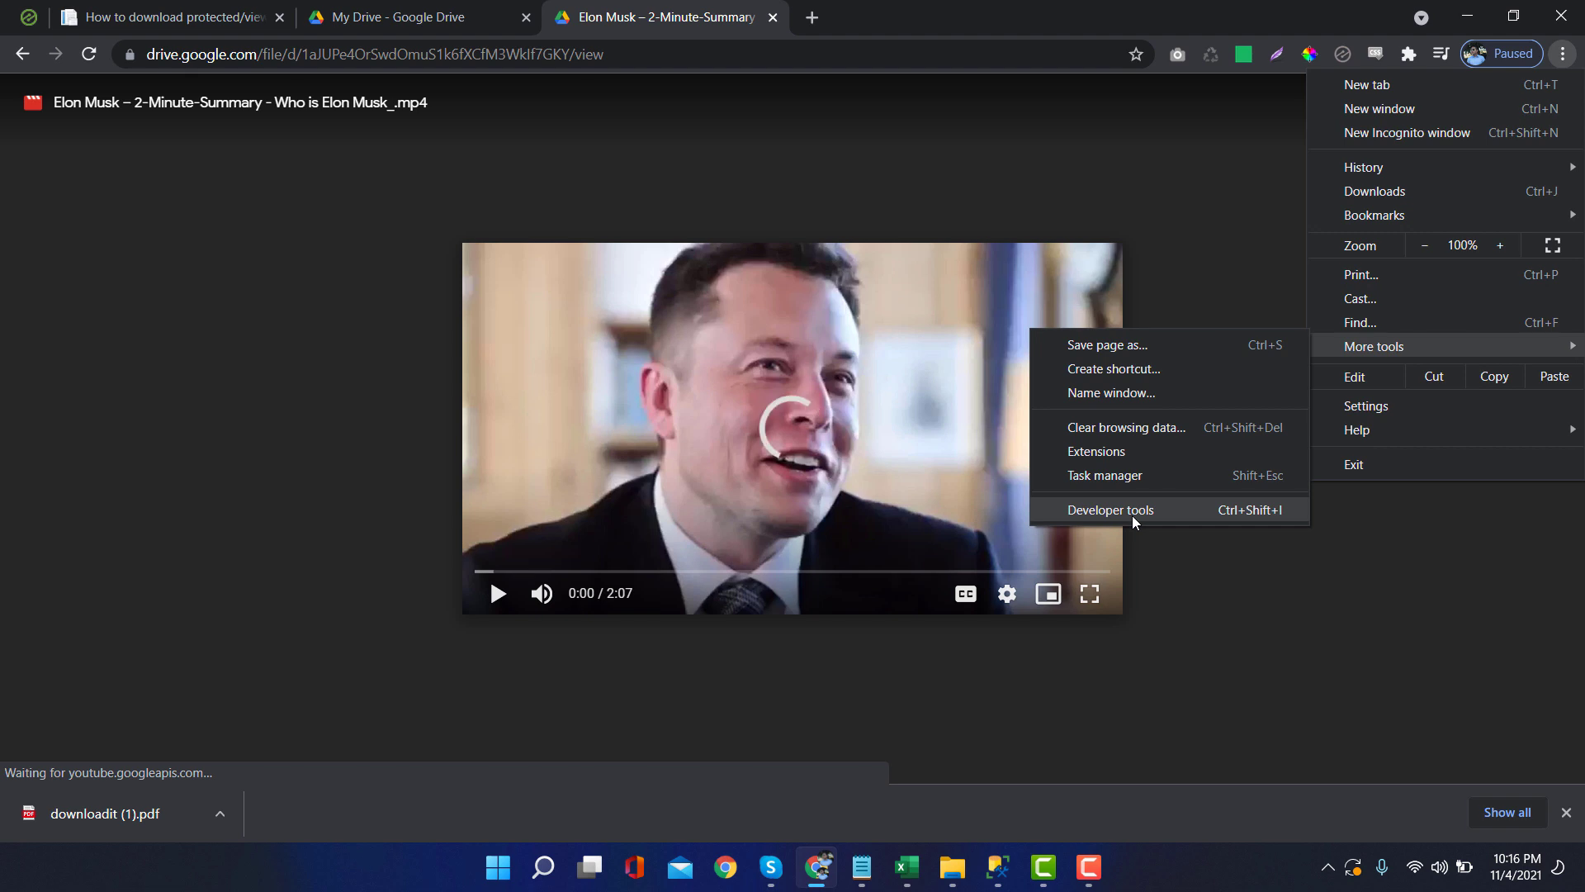
click(1133, 516)
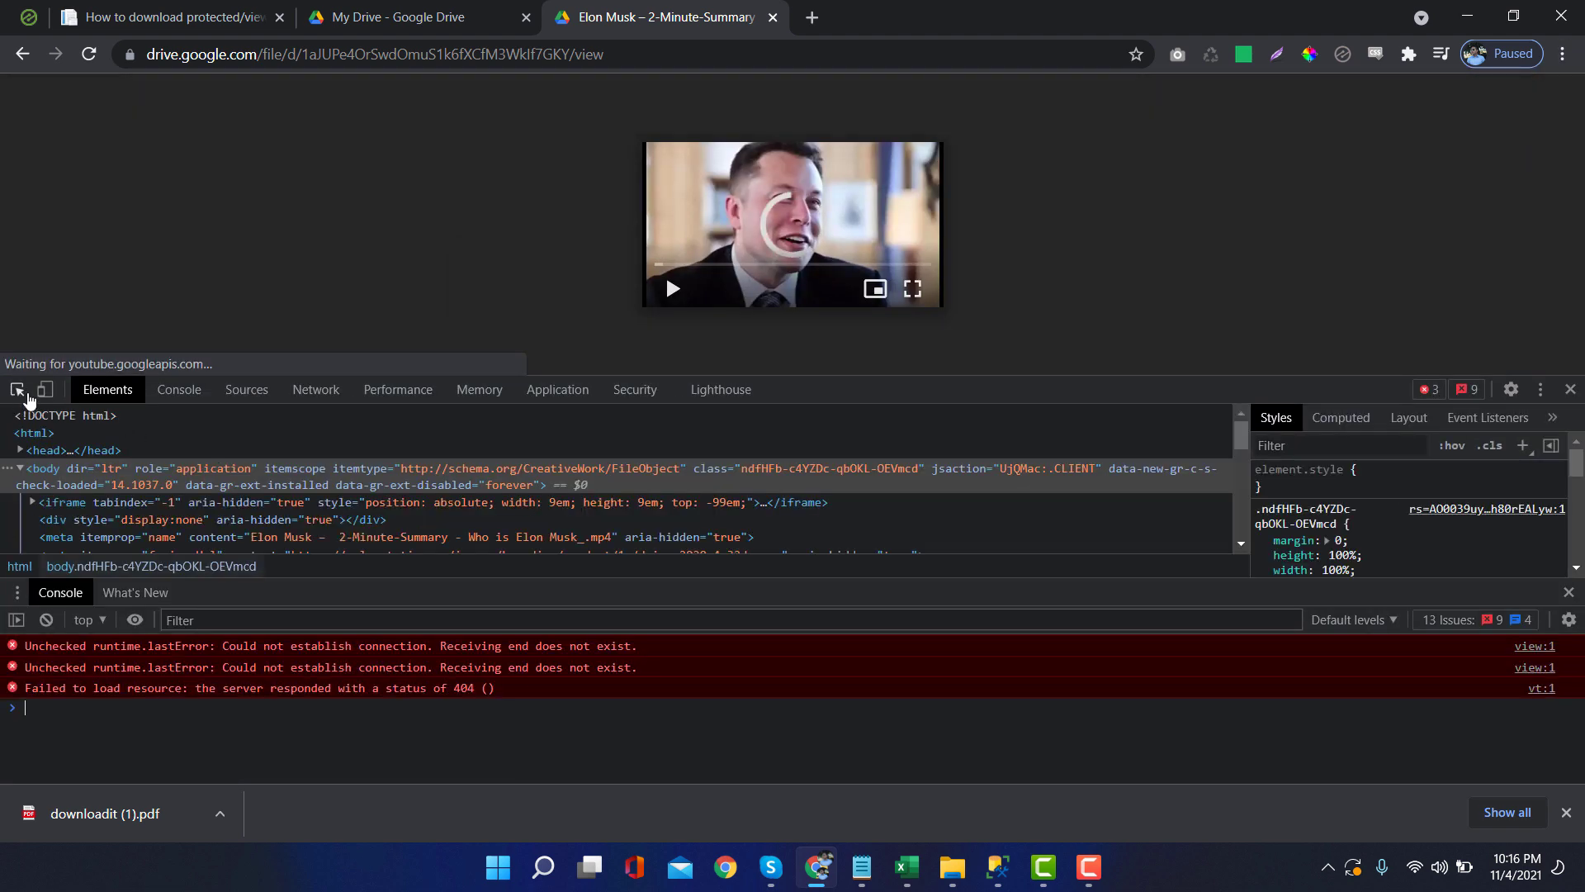
click(17, 392)
click(657, 254)
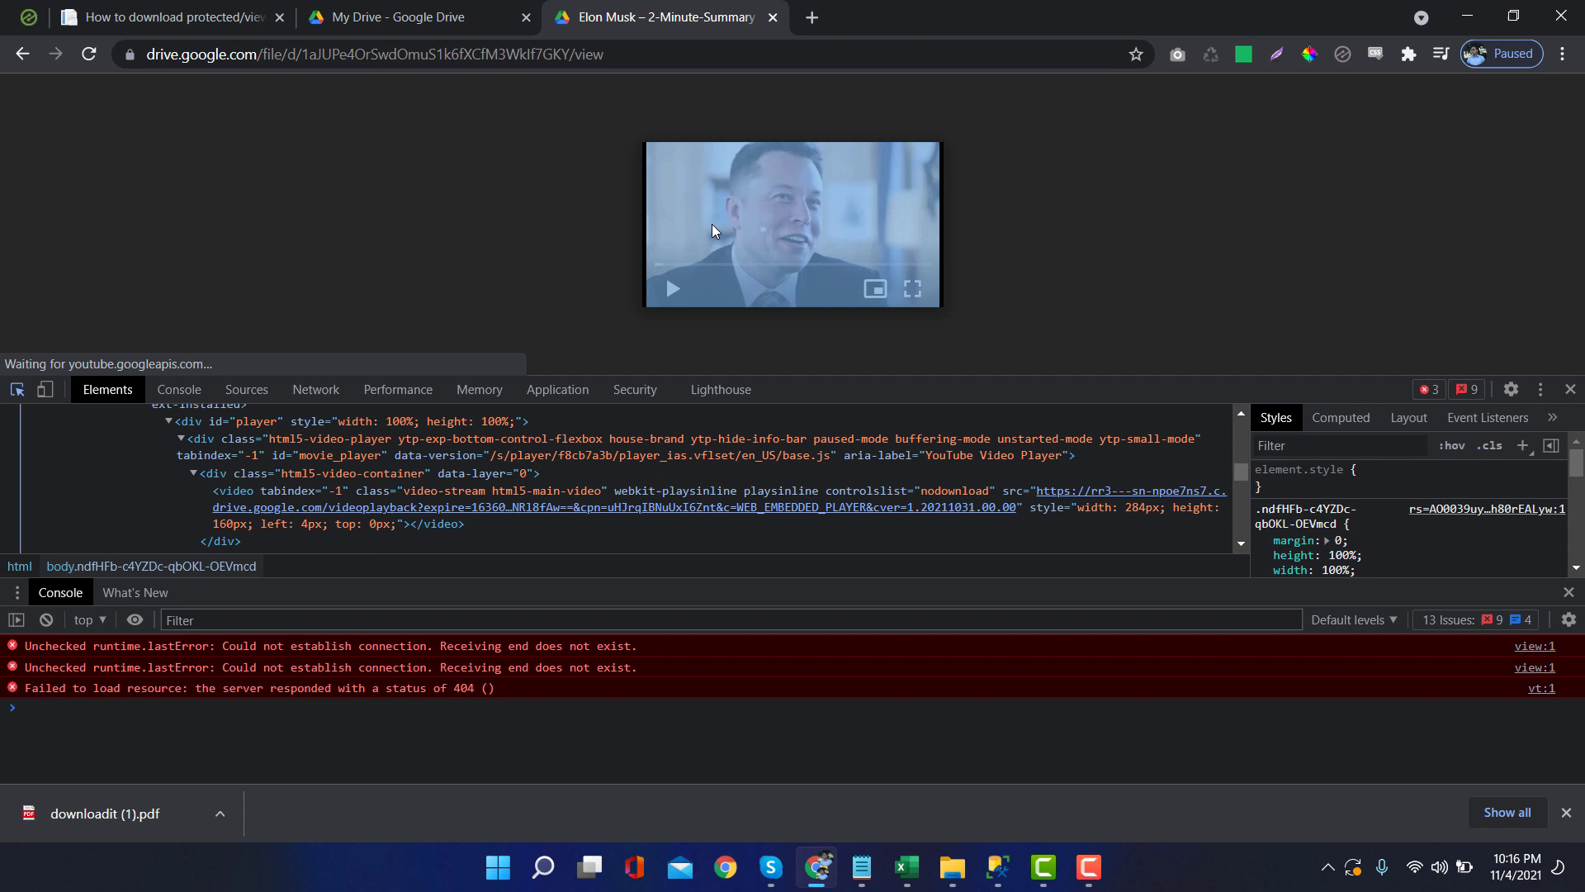
click(713, 224)
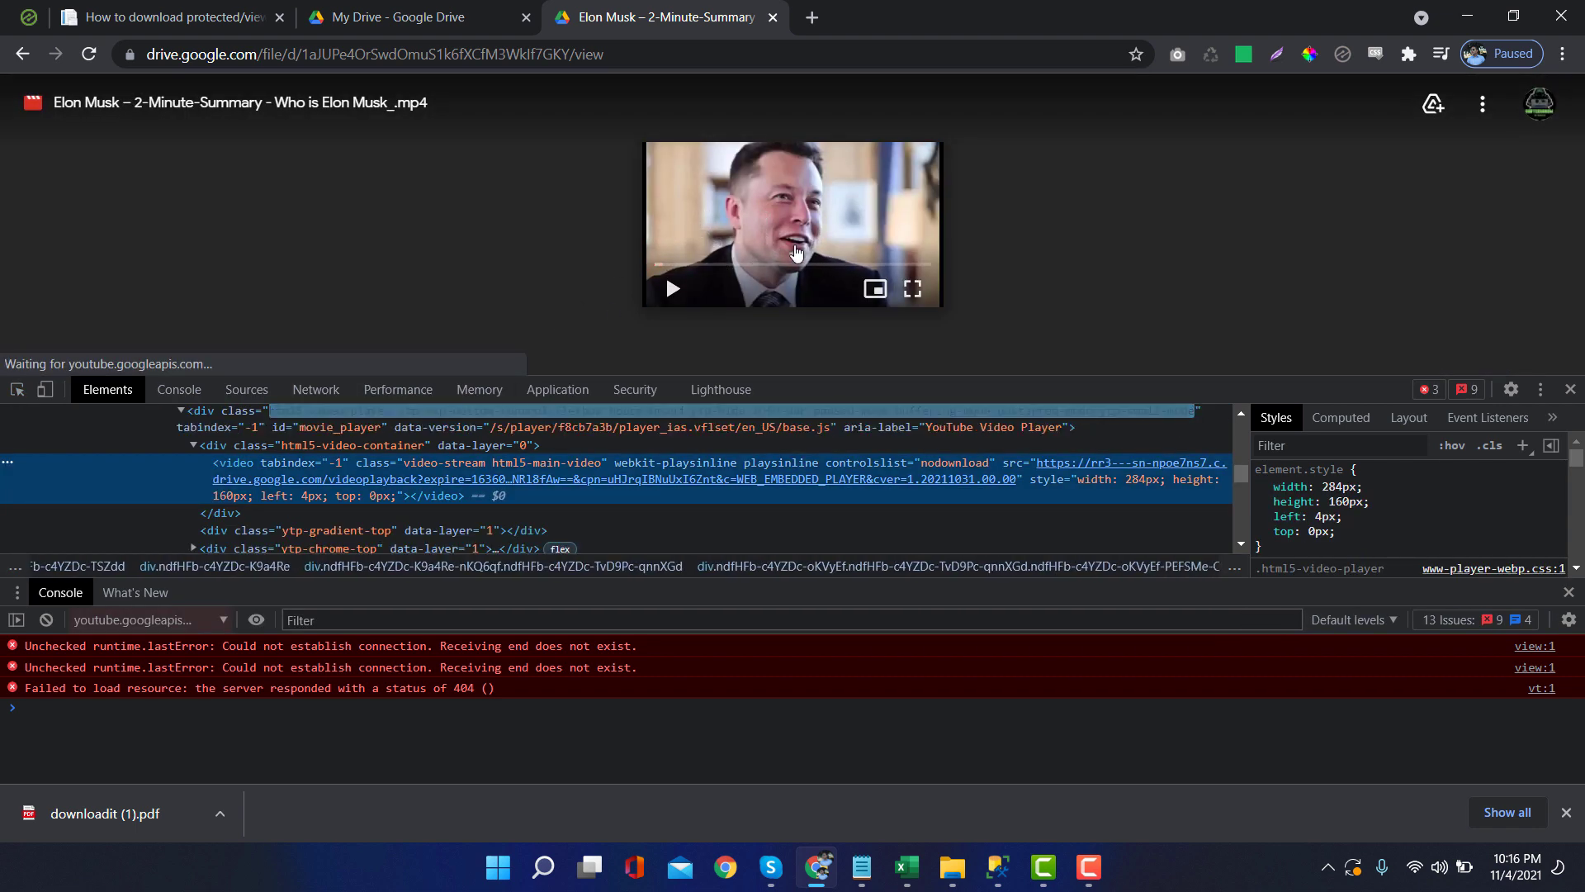
mouse_move(1085, 468)
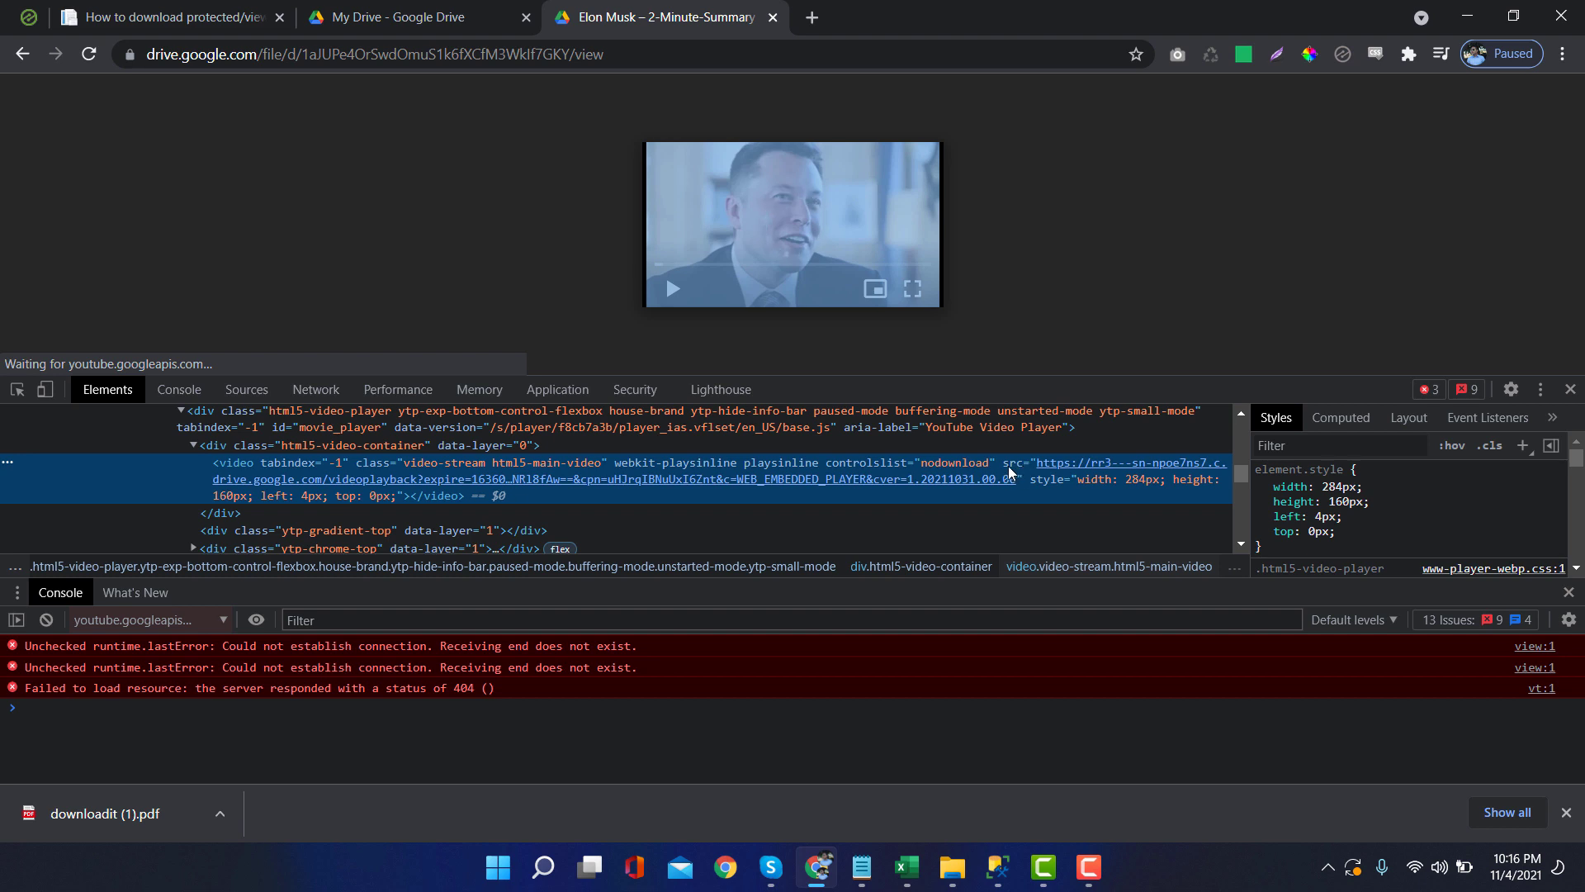
- Copy the video element's src playback link address
right_click(1072, 467)
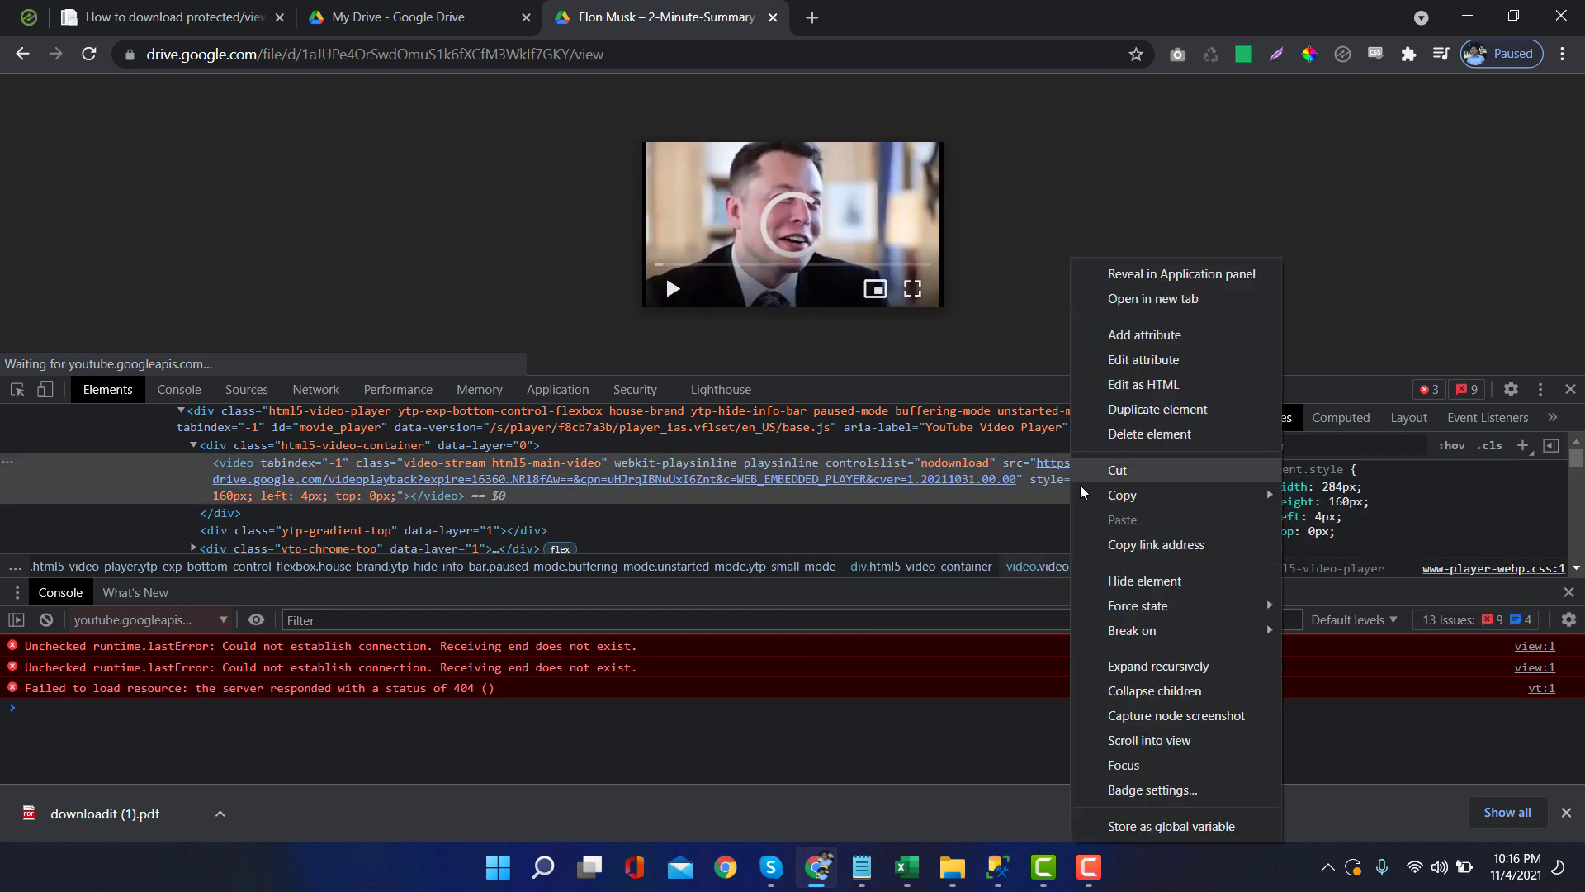
click(1152, 545)
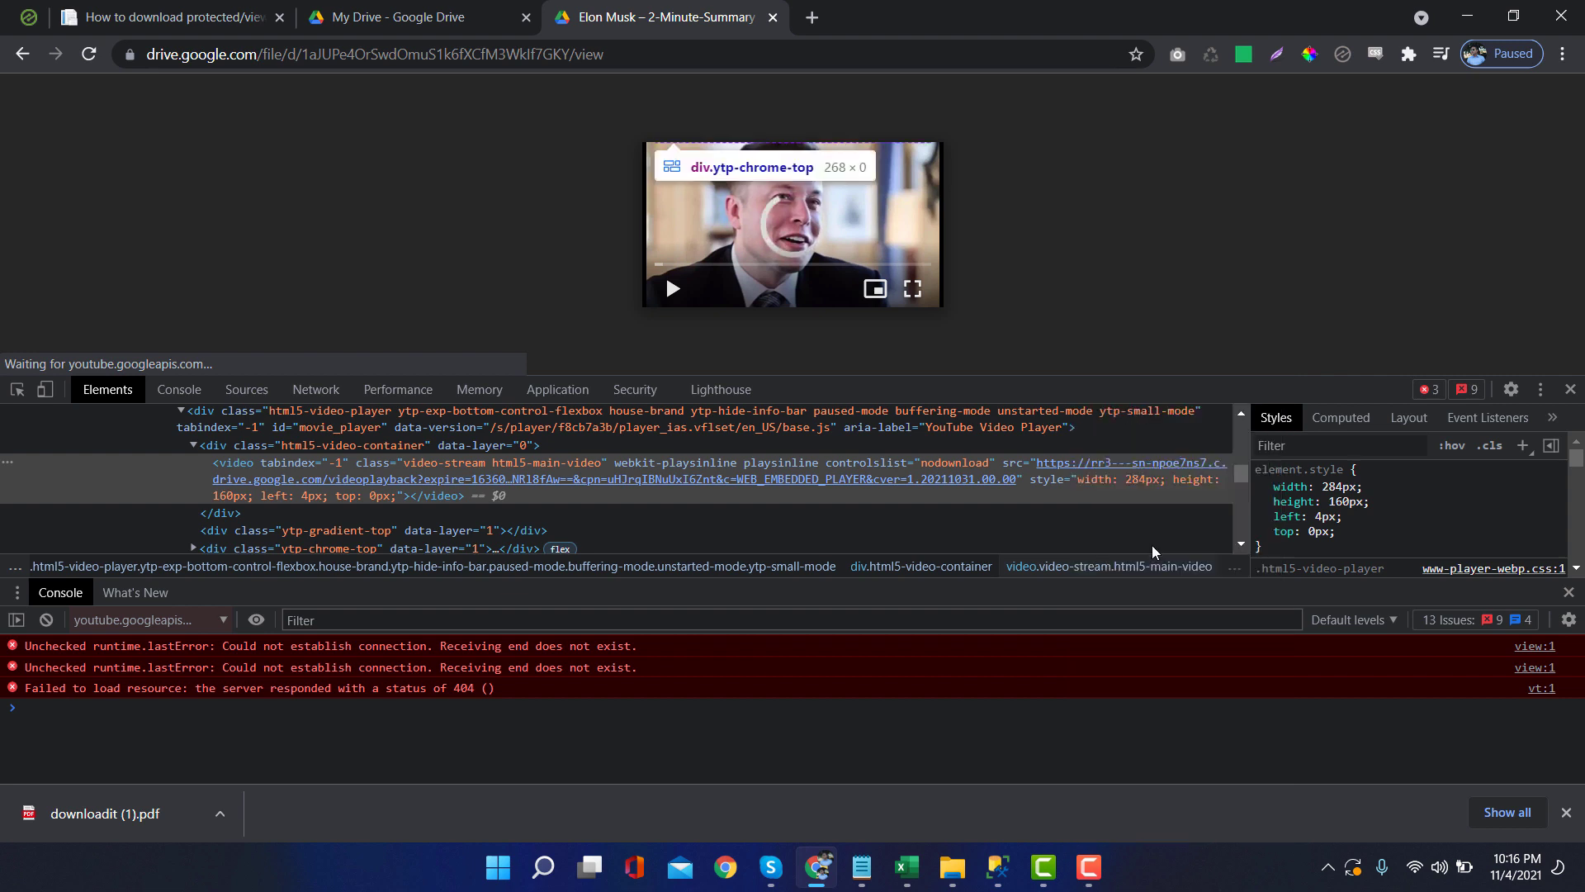
- Paste-and-go the copied playback link in a new tab and dismiss the Live Caption bubble
click(813, 18)
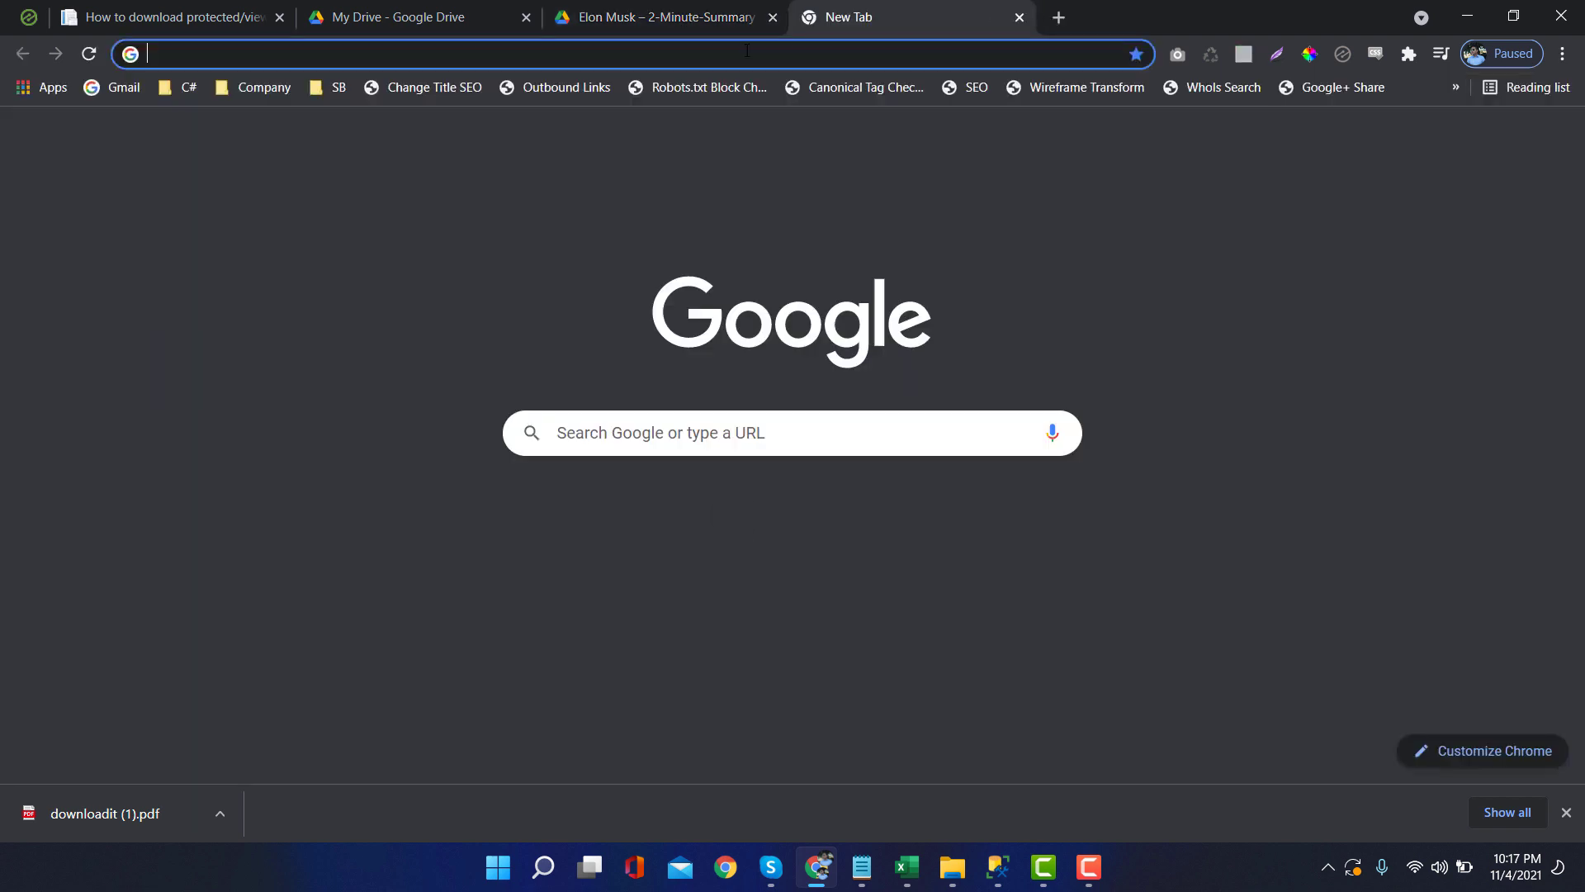
right_click(747, 53)
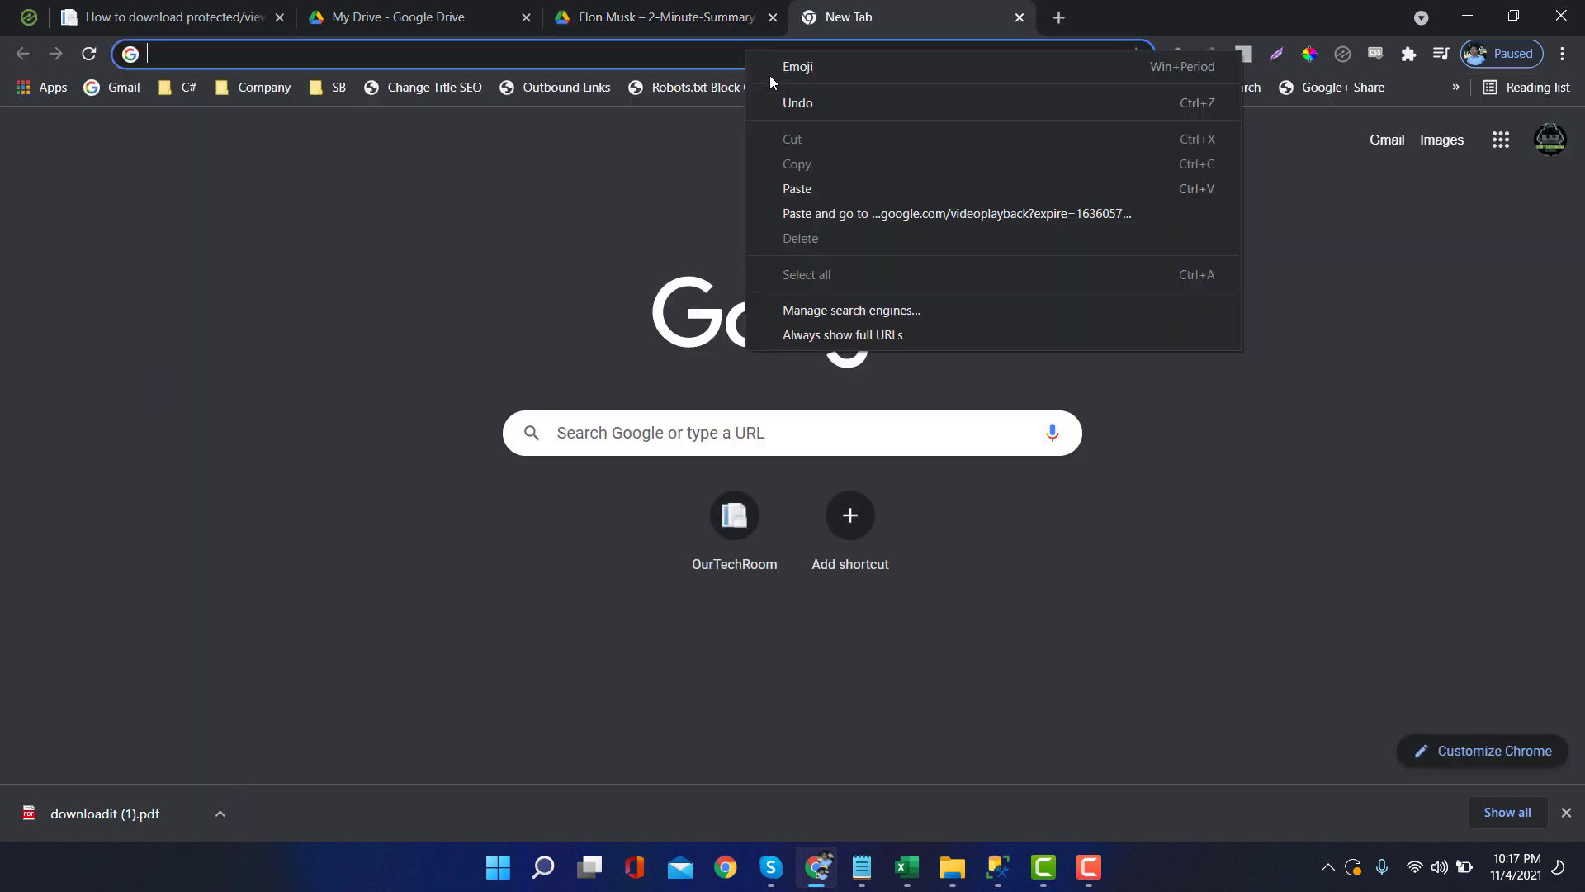
click(821, 190)
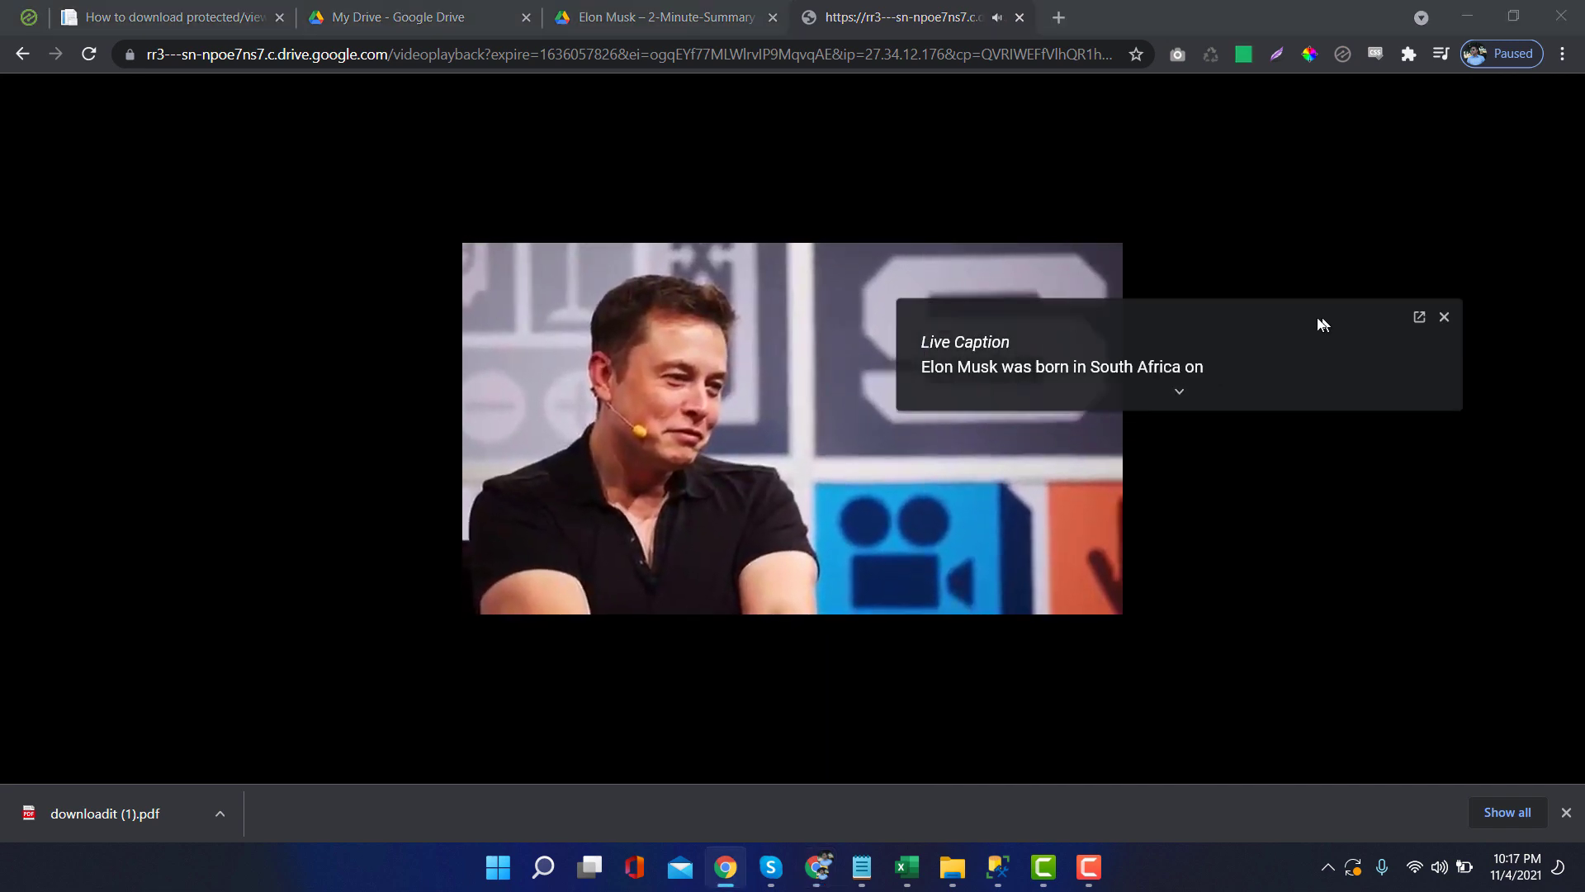
click(907, 408)
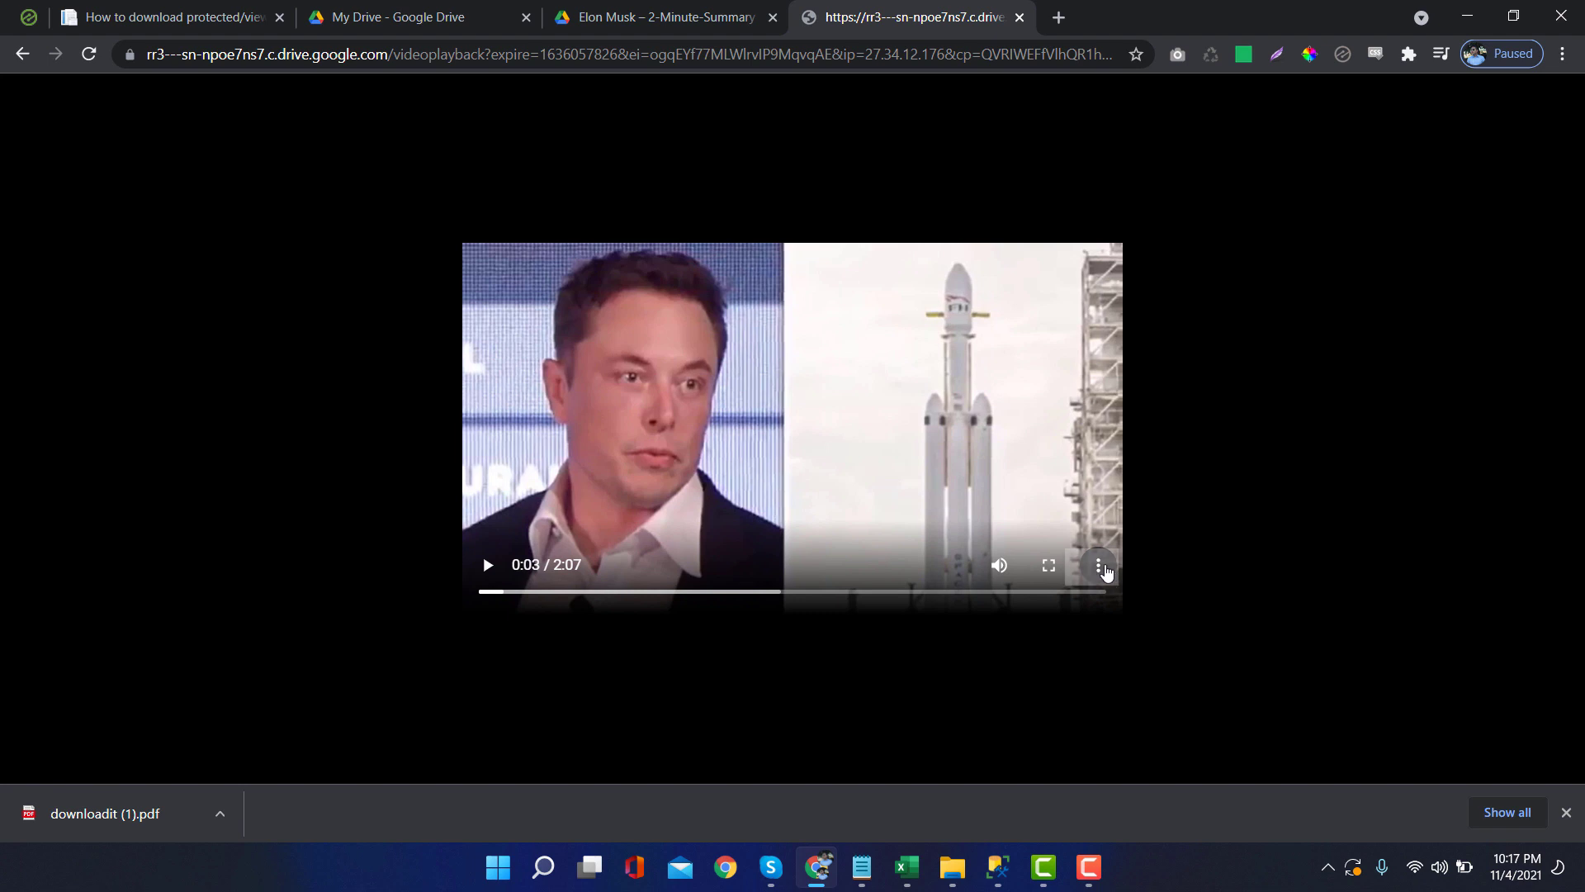
- Download the video as videoplayback.mp4 from the player's three-dot menu
click(1109, 570)
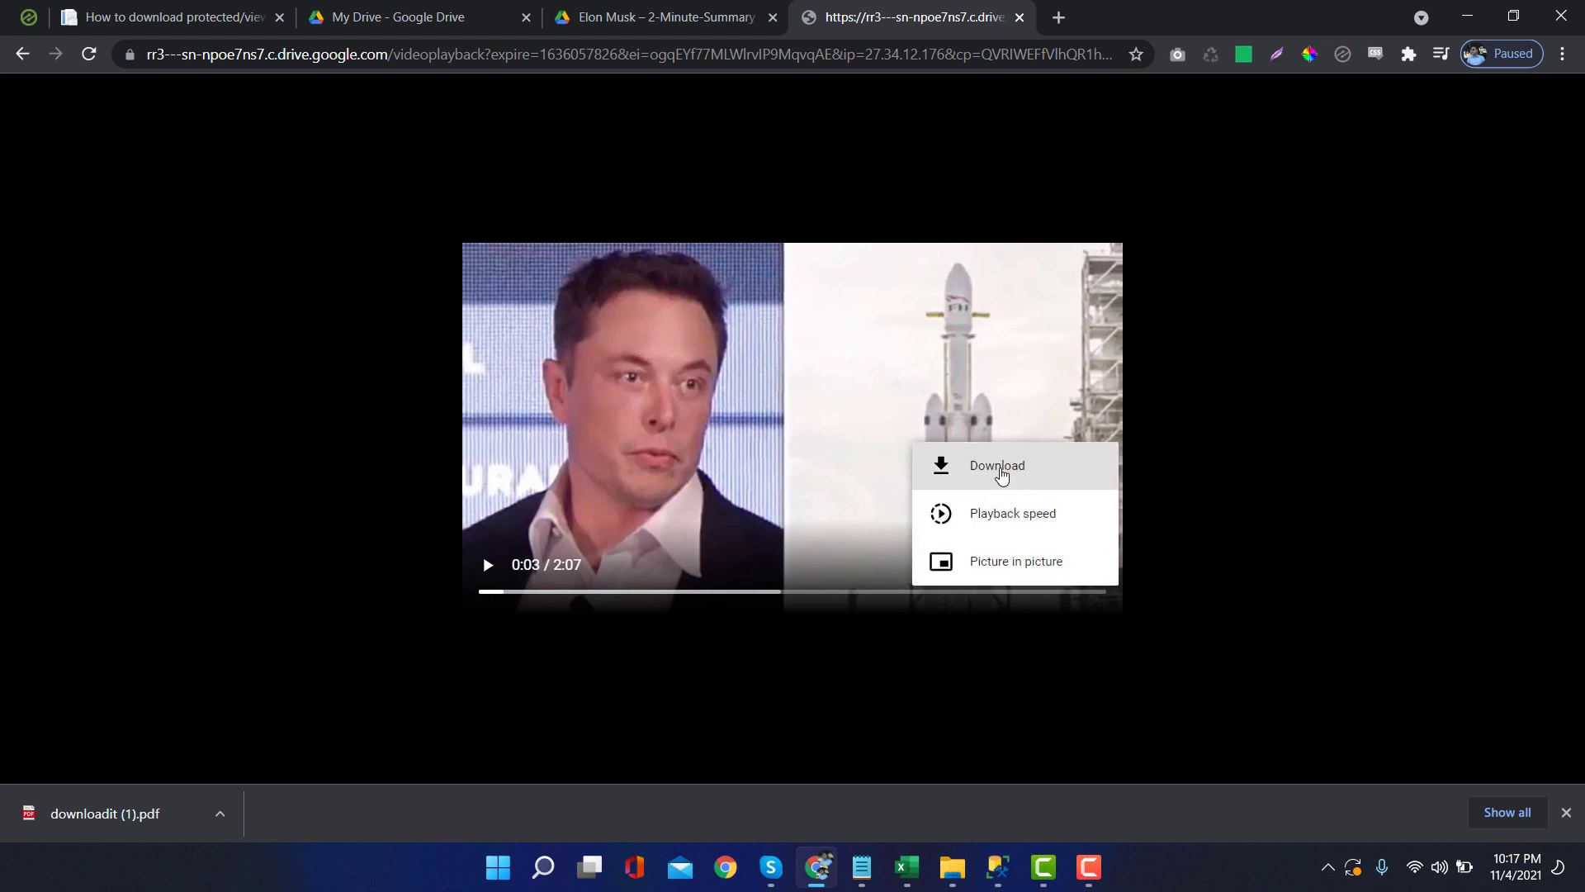
click(998, 468)
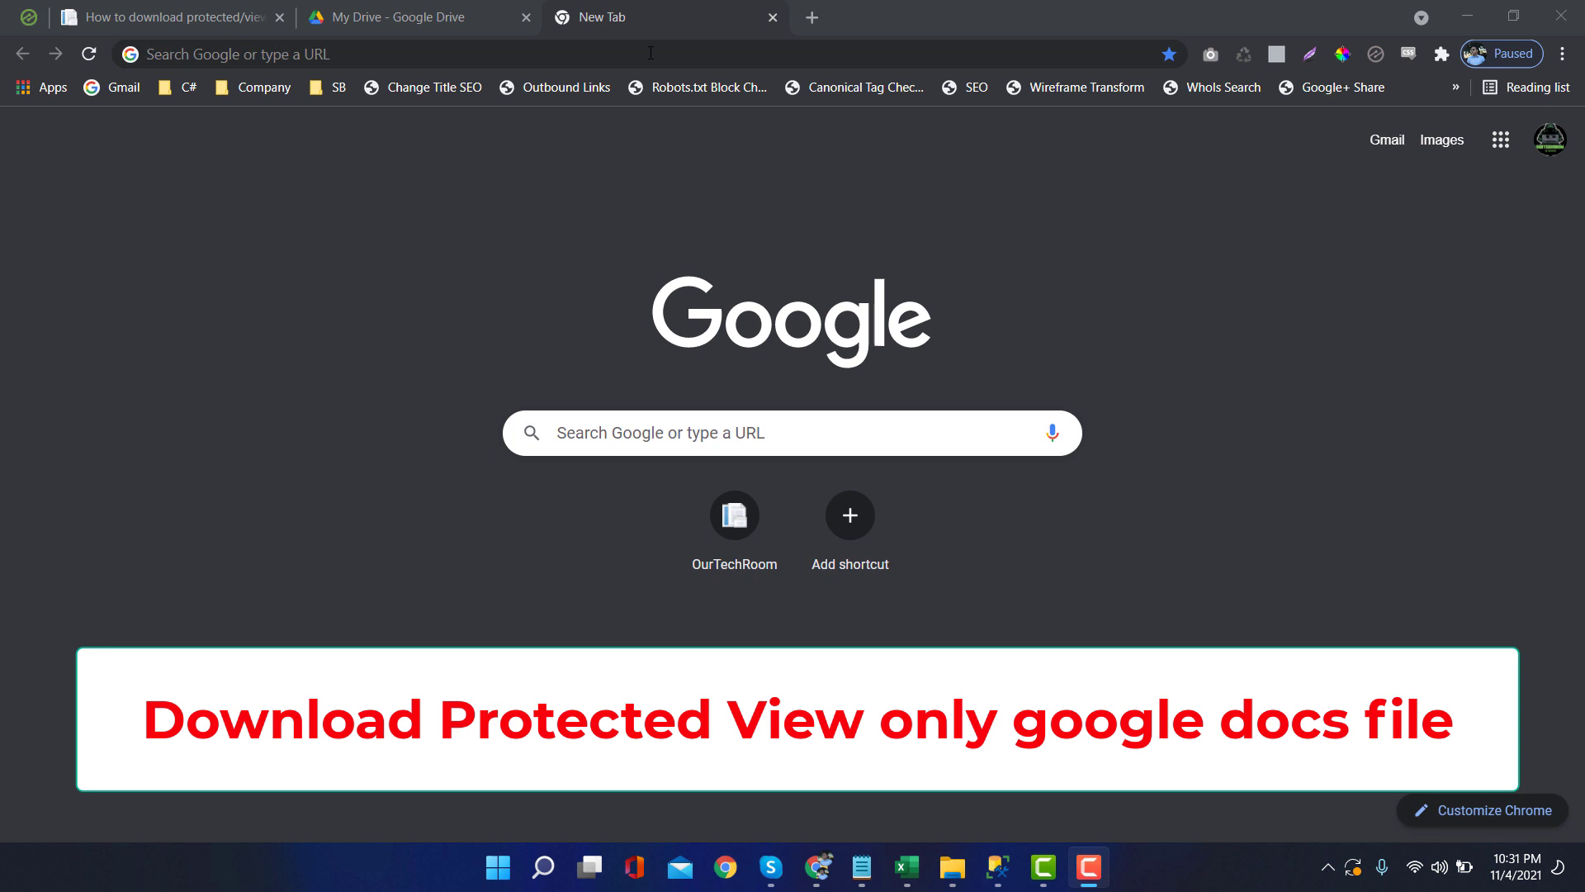
click(650, 53)
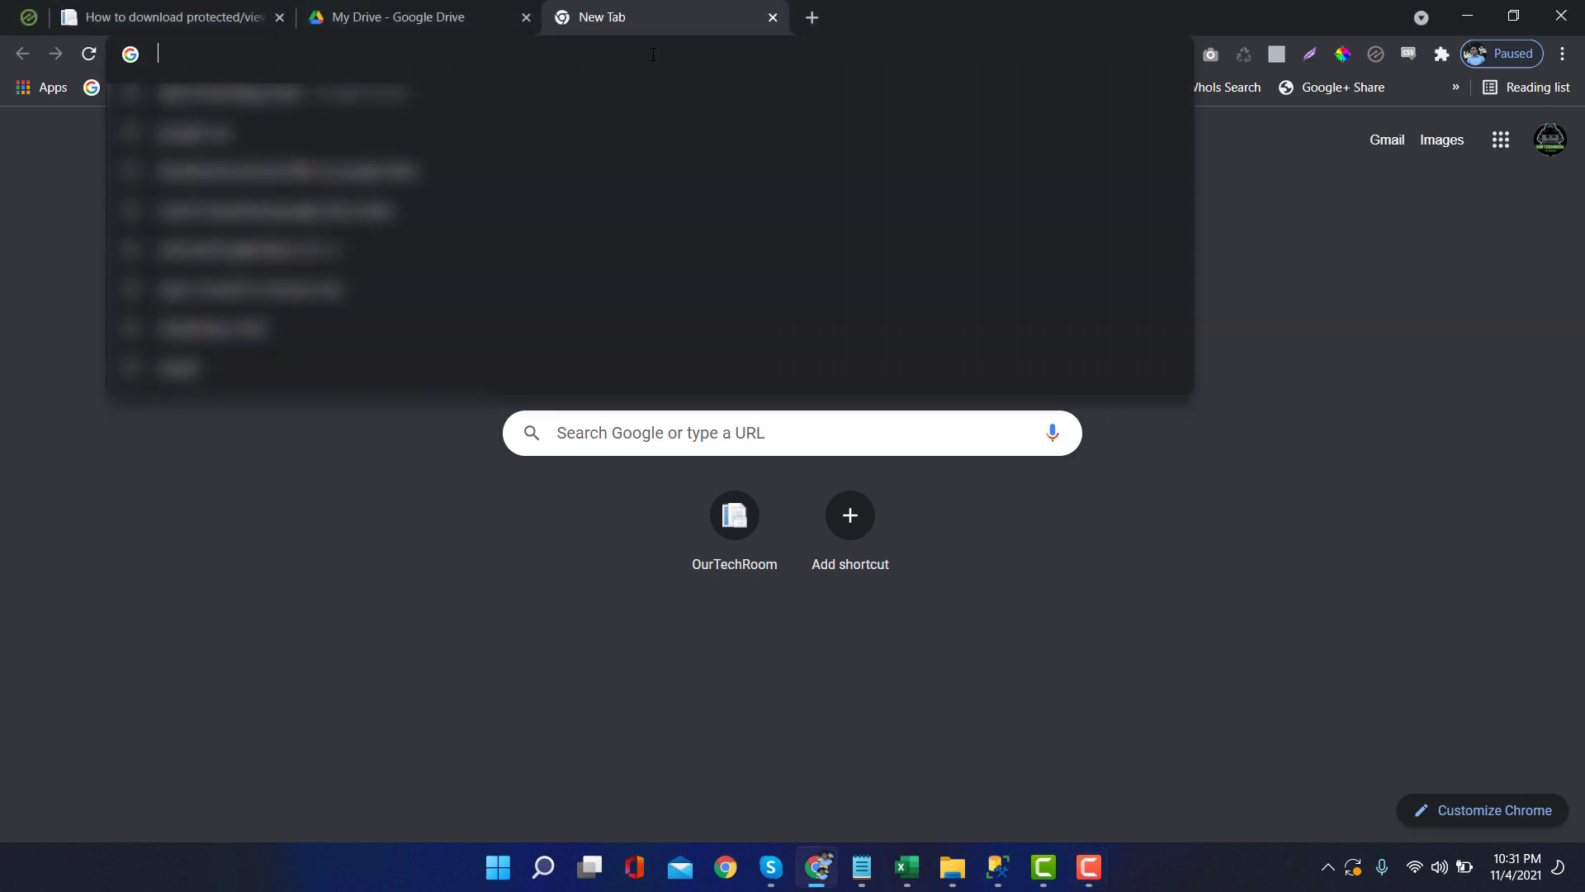
key(ctrl+v)
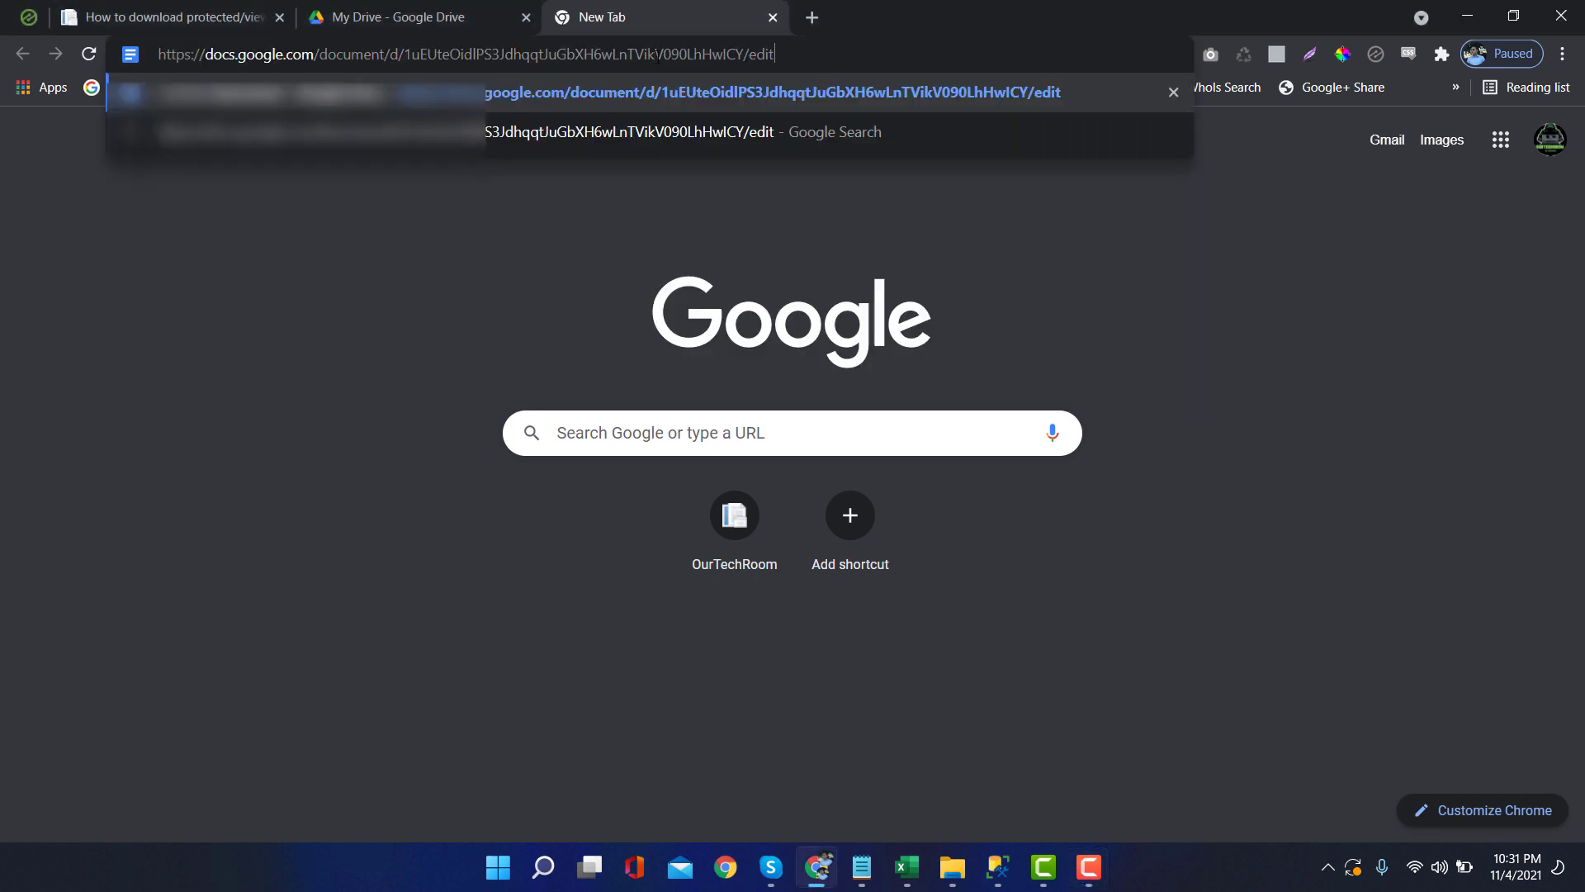
key(Return)
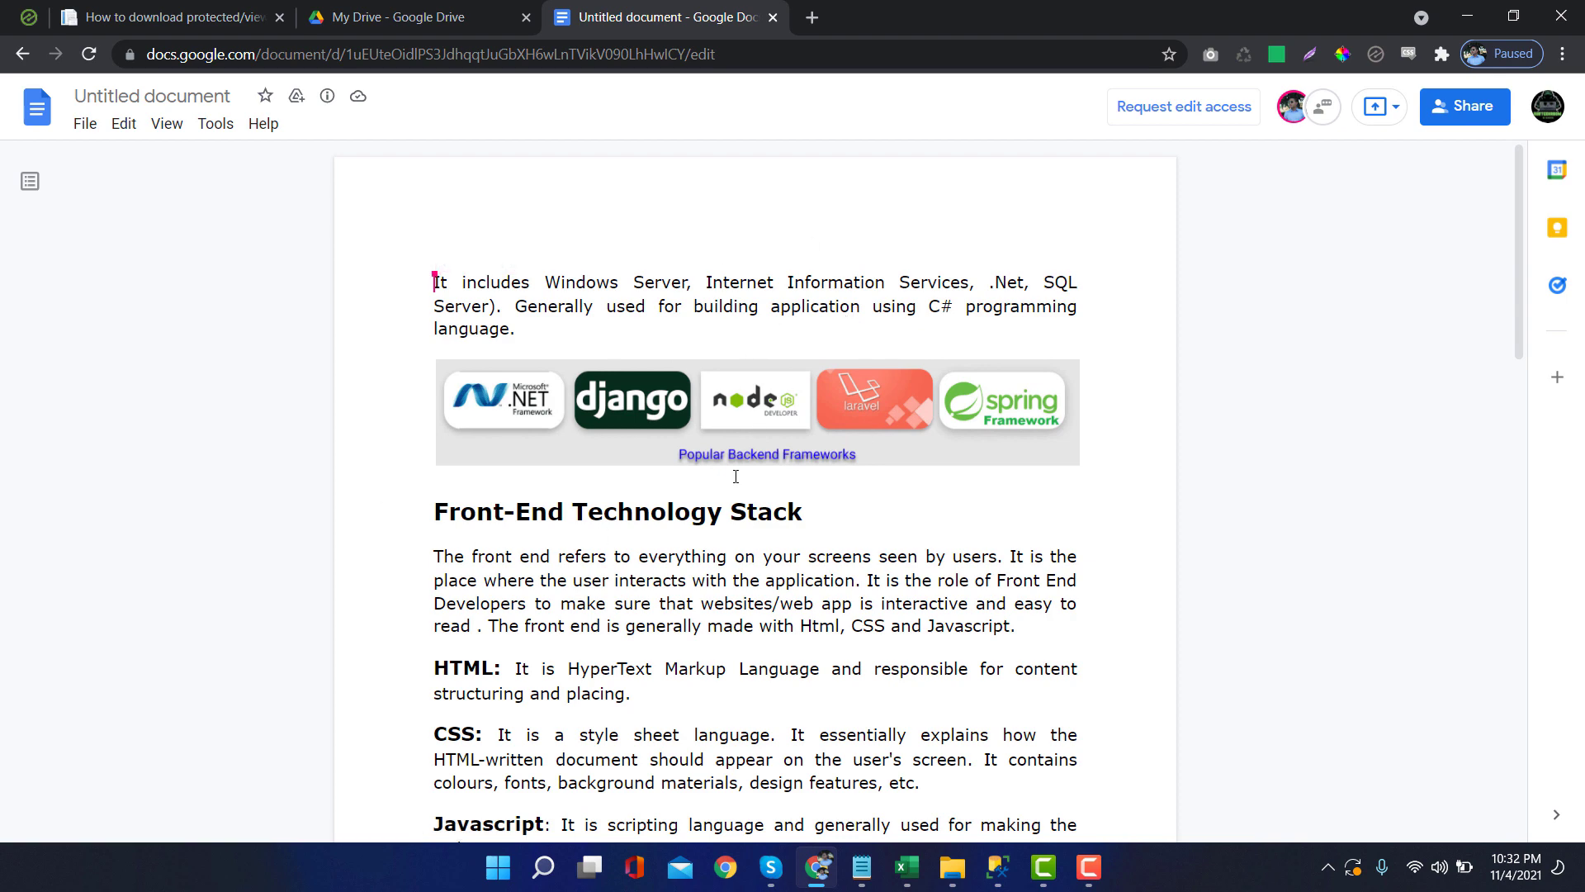
scroll(734, 476, down, 3)
scroll(735, 477, down, 1)
scroll(740, 478, up, 4)
drag(656, 282, 762, 306)
click(767, 304)
click(87, 127)
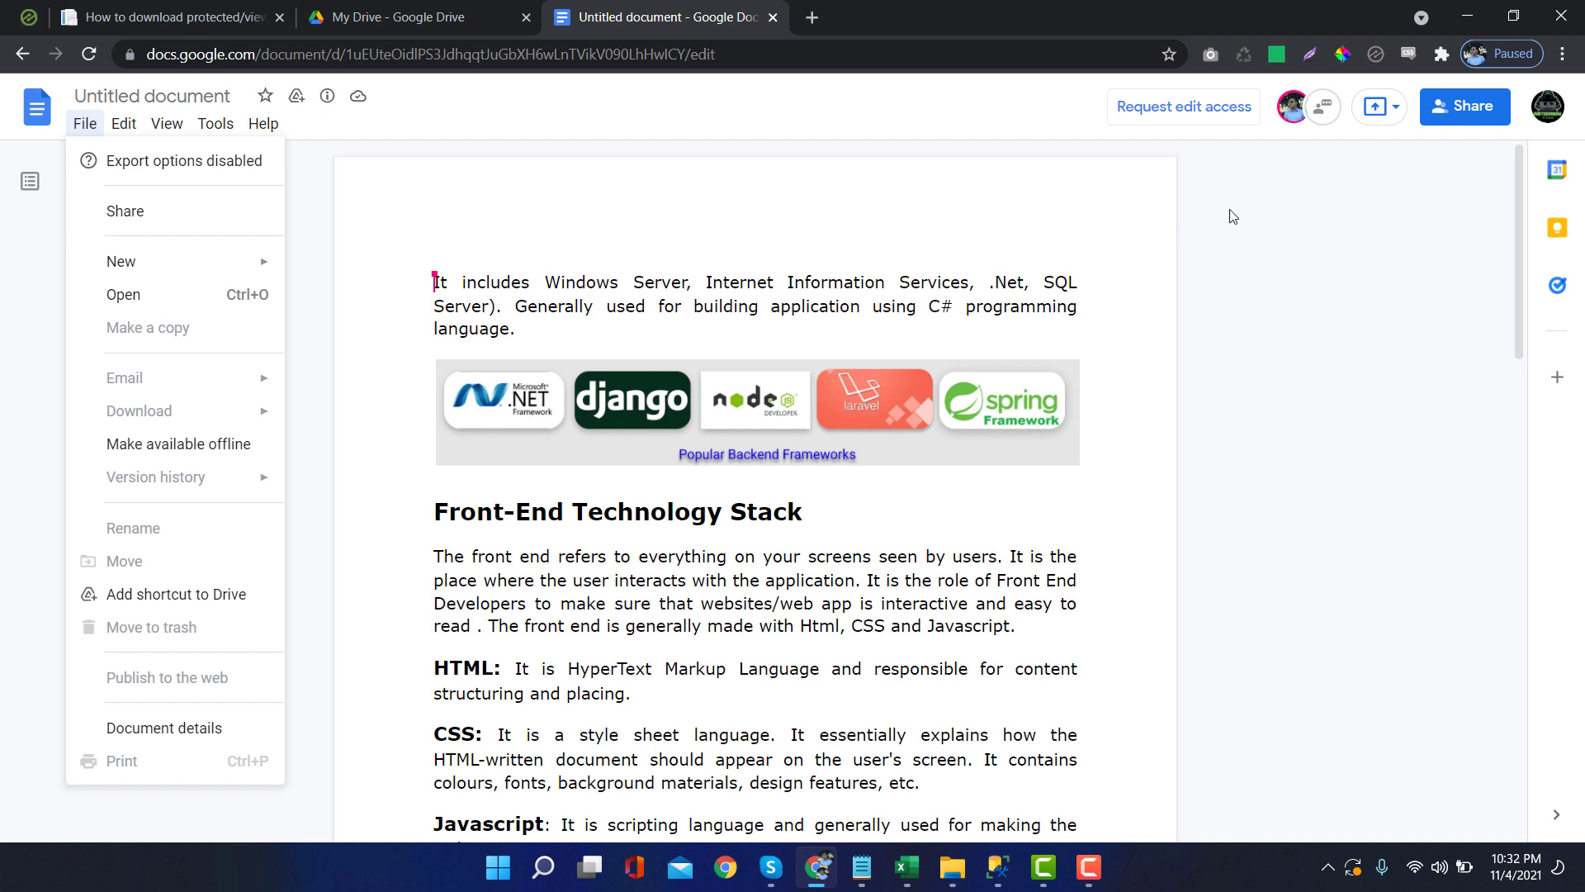
click(1051, 307)
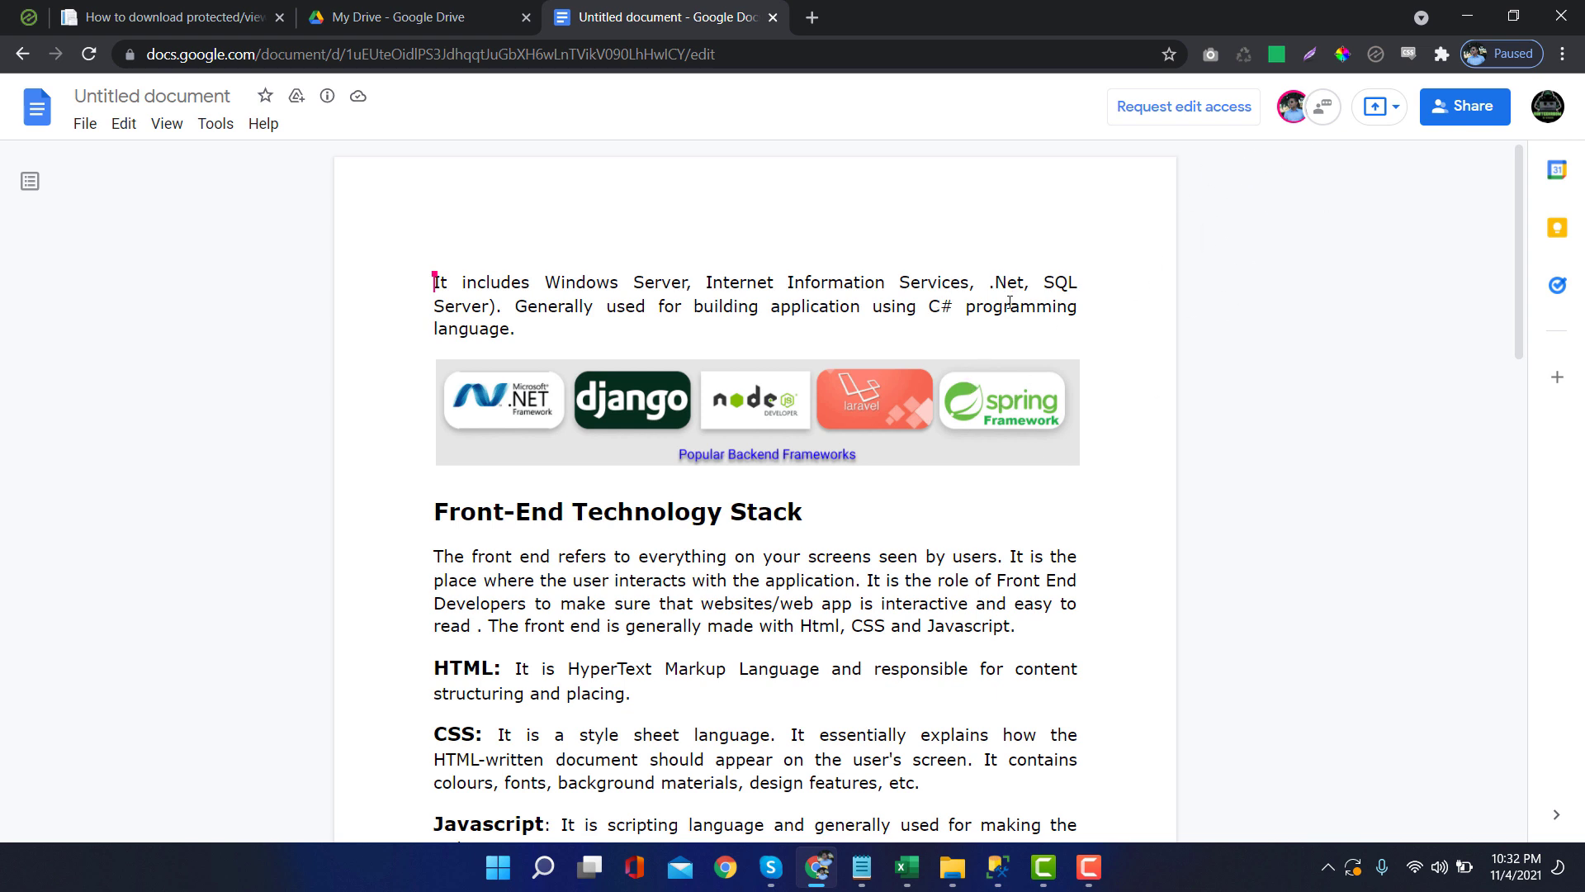
scroll(991, 495, down, 1)
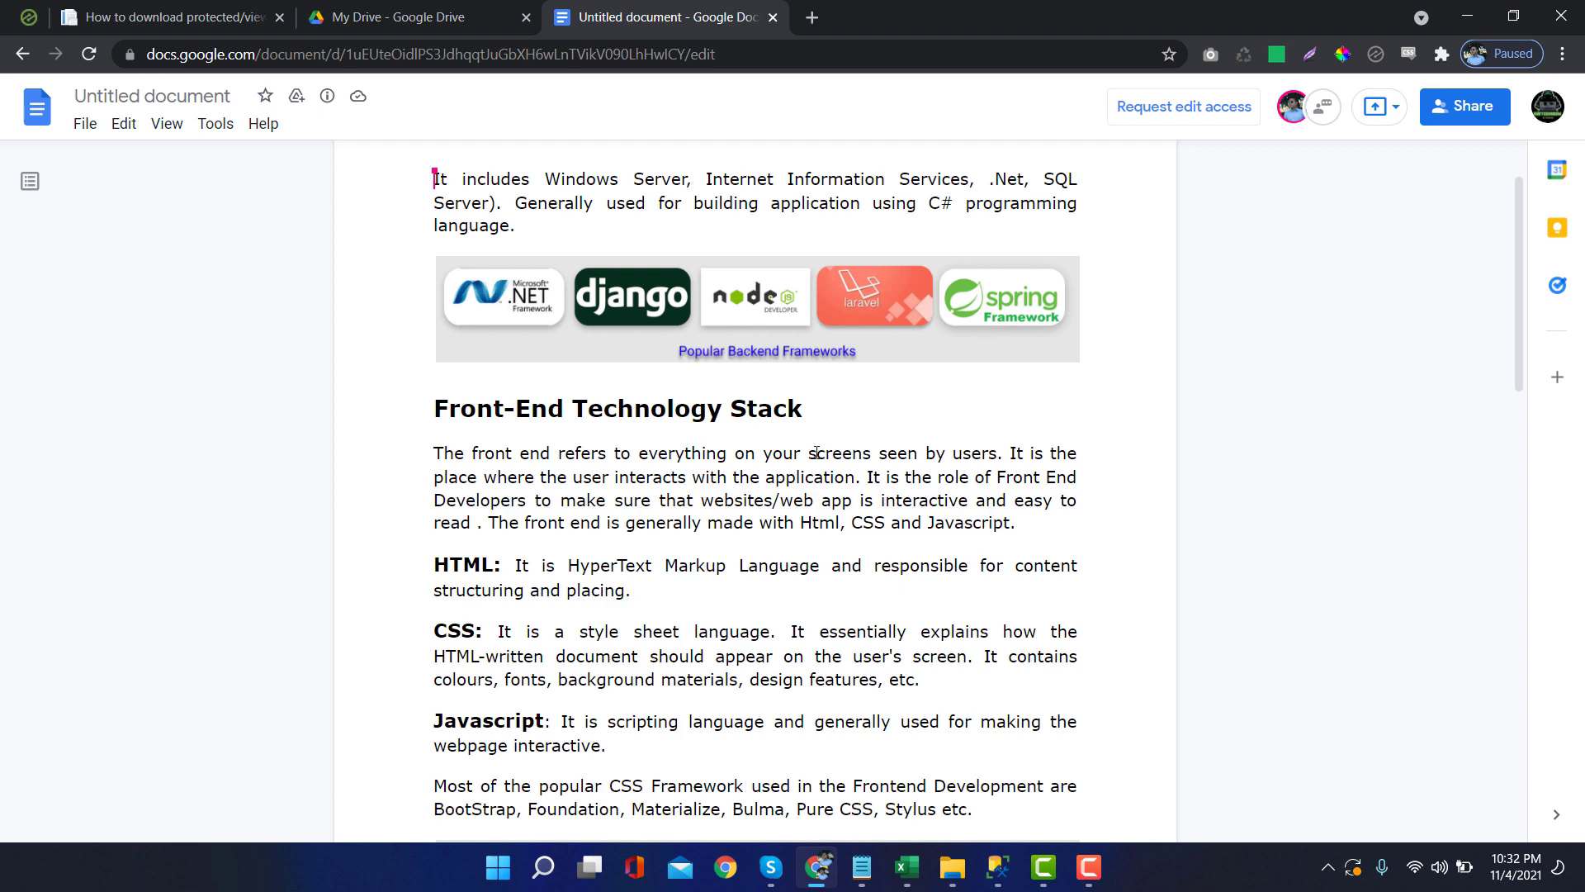
scroll(814, 453, down, 1)
scroll(822, 464, up, 2)
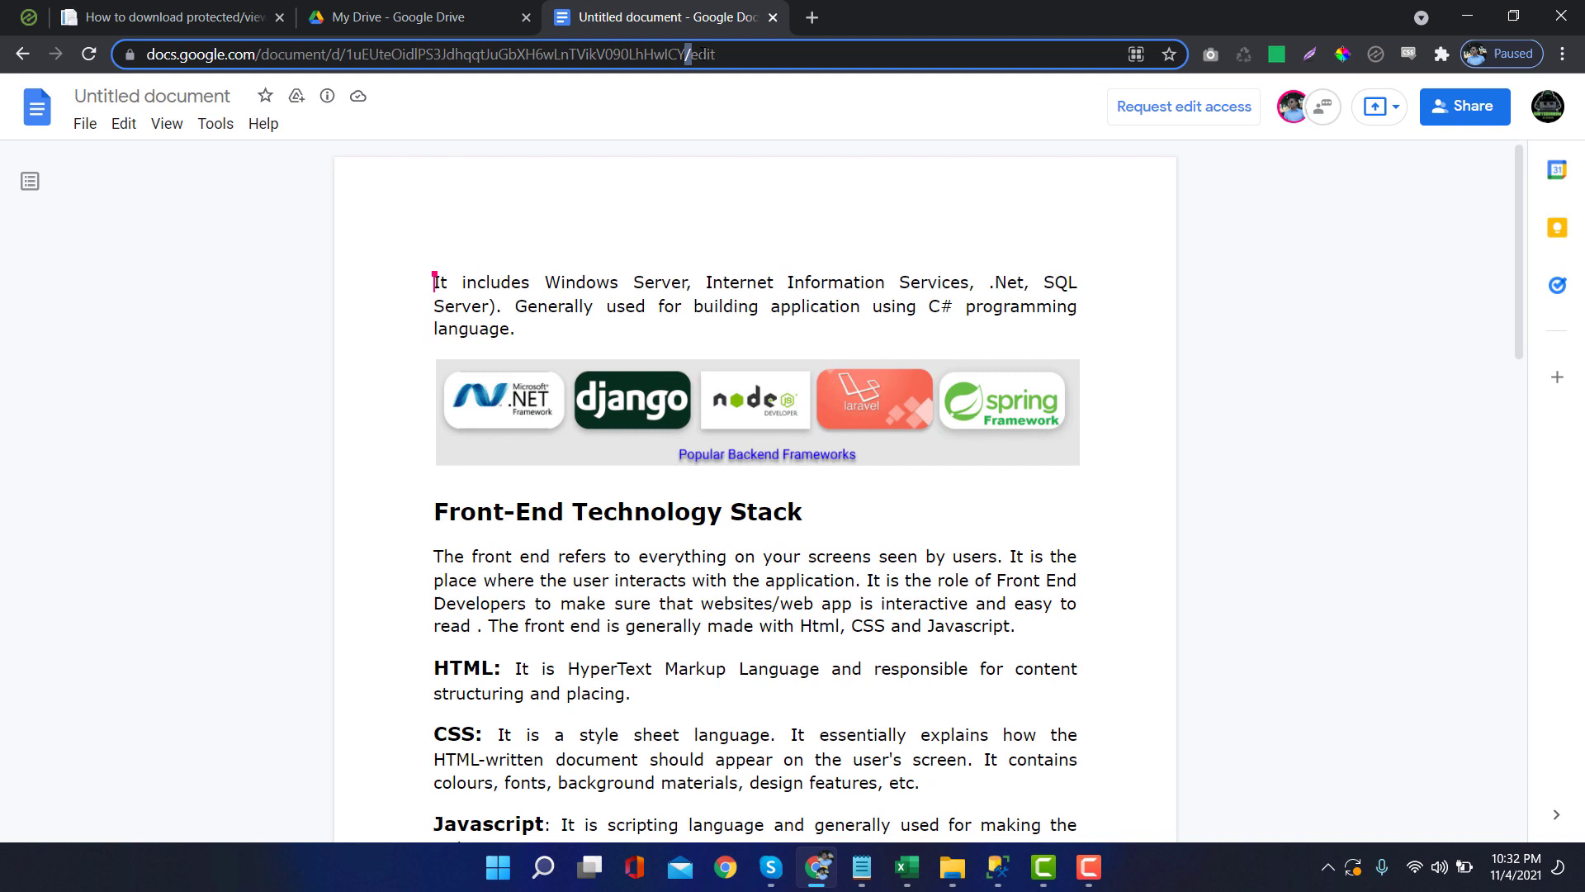
- Replace '/edit' in the document URL with 'mobilebasic' and load the simplified view
drag(690, 51, 770, 54)
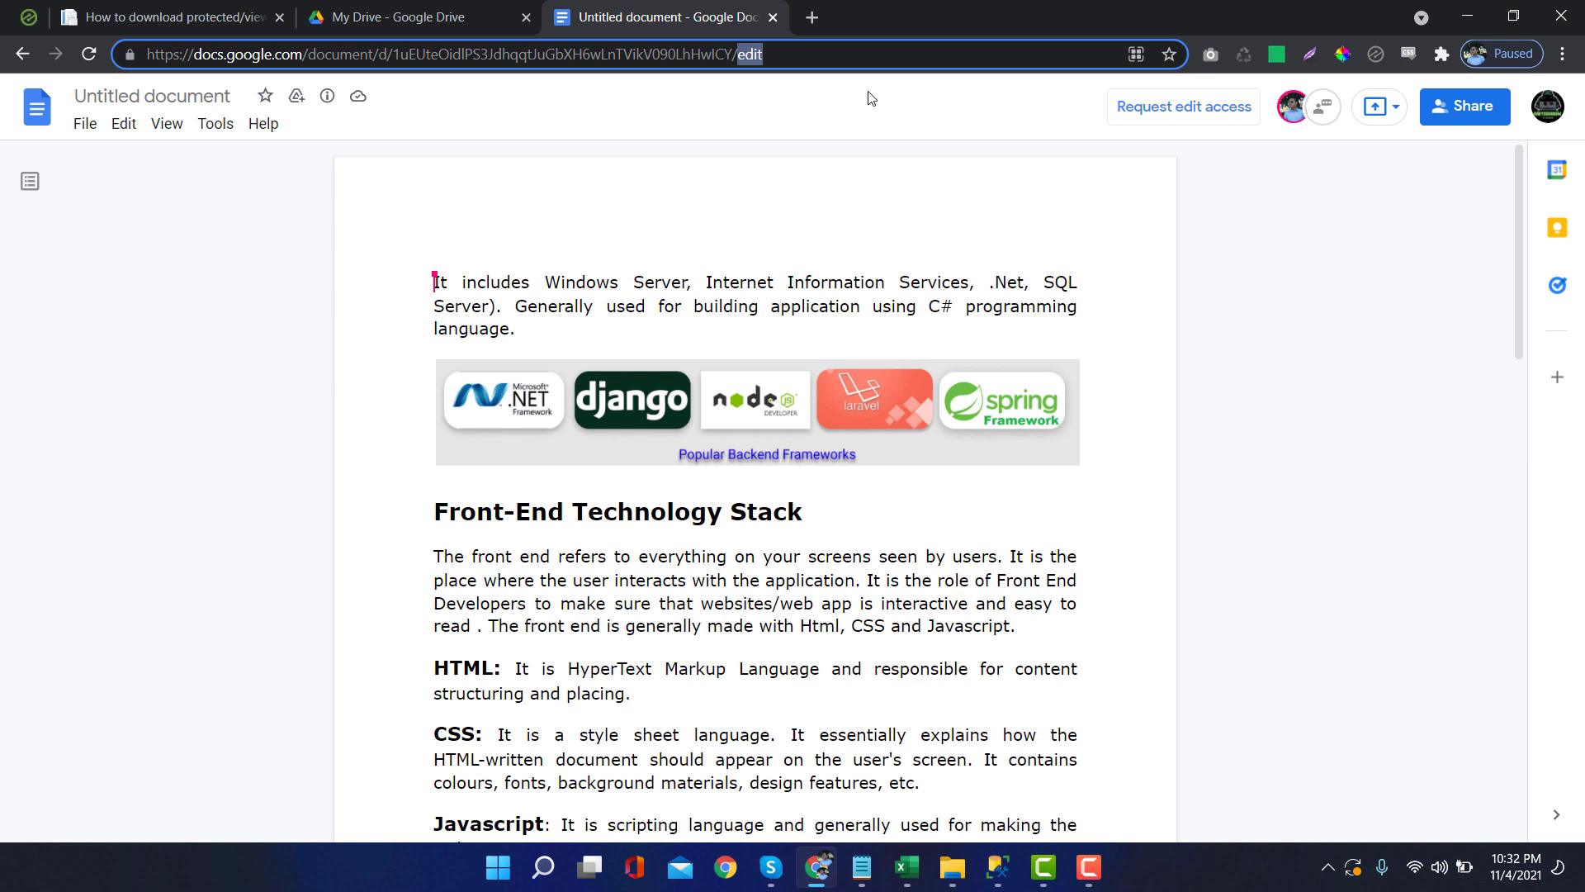
key(BackSpace)
text(m)
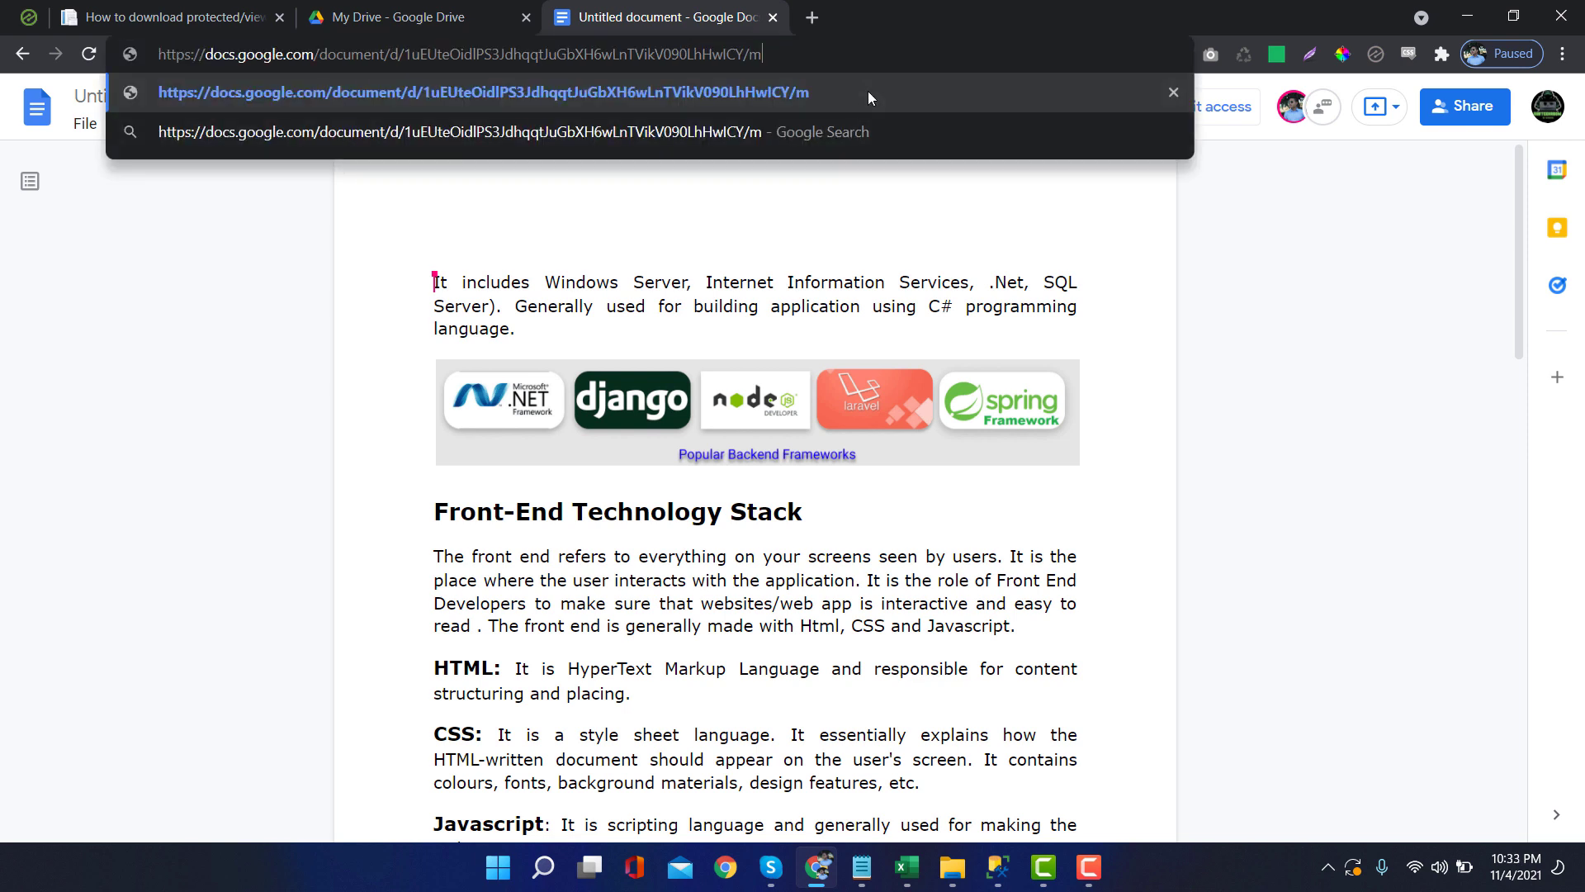
text(obilebas)
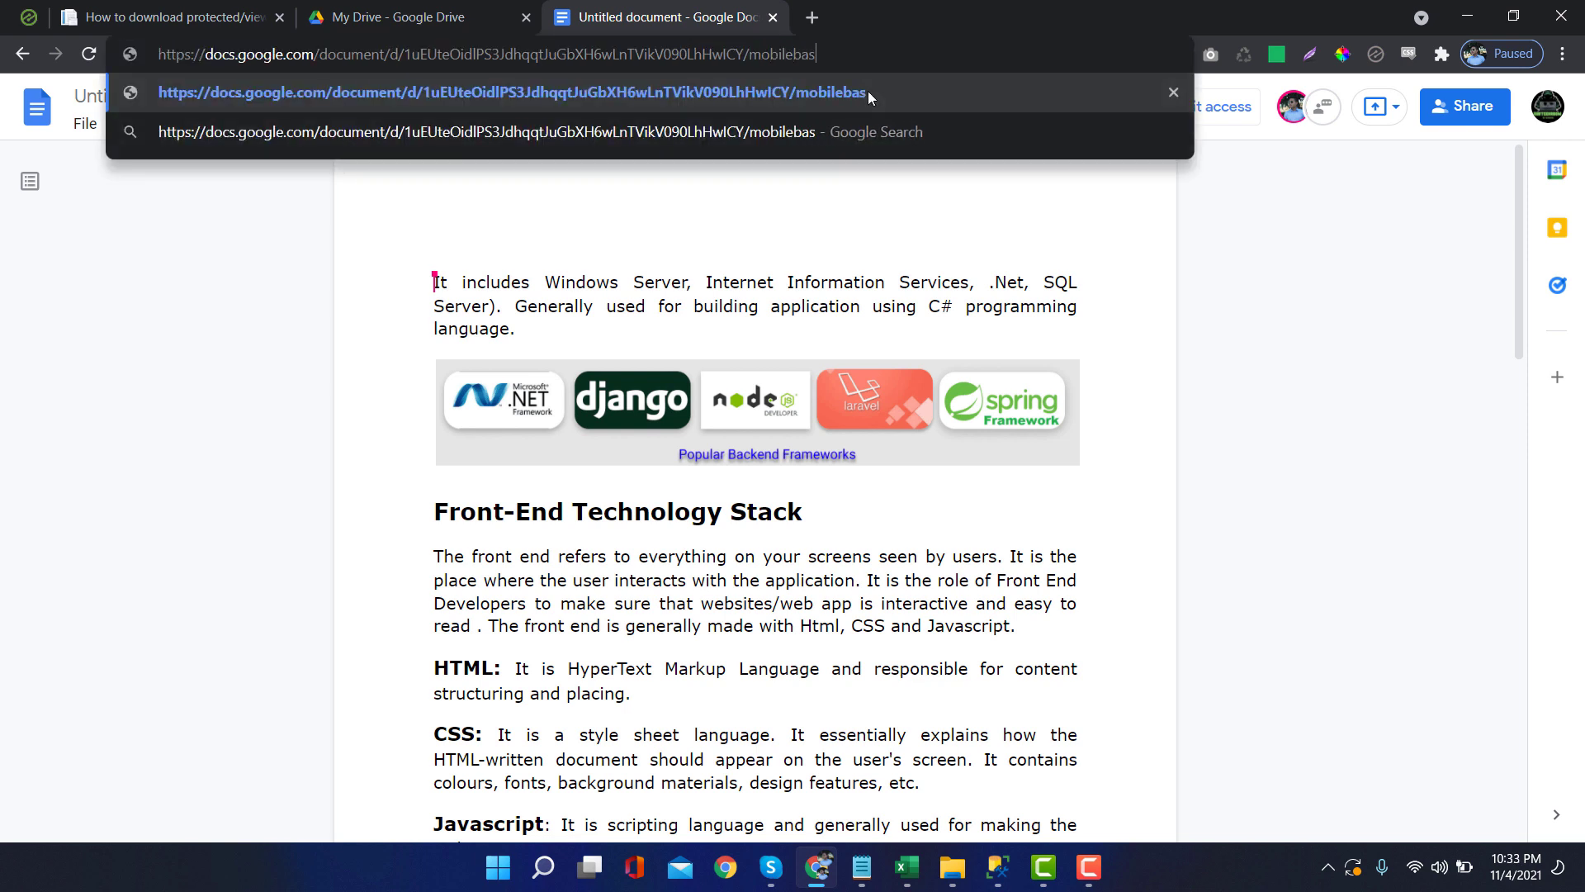
text(ic)
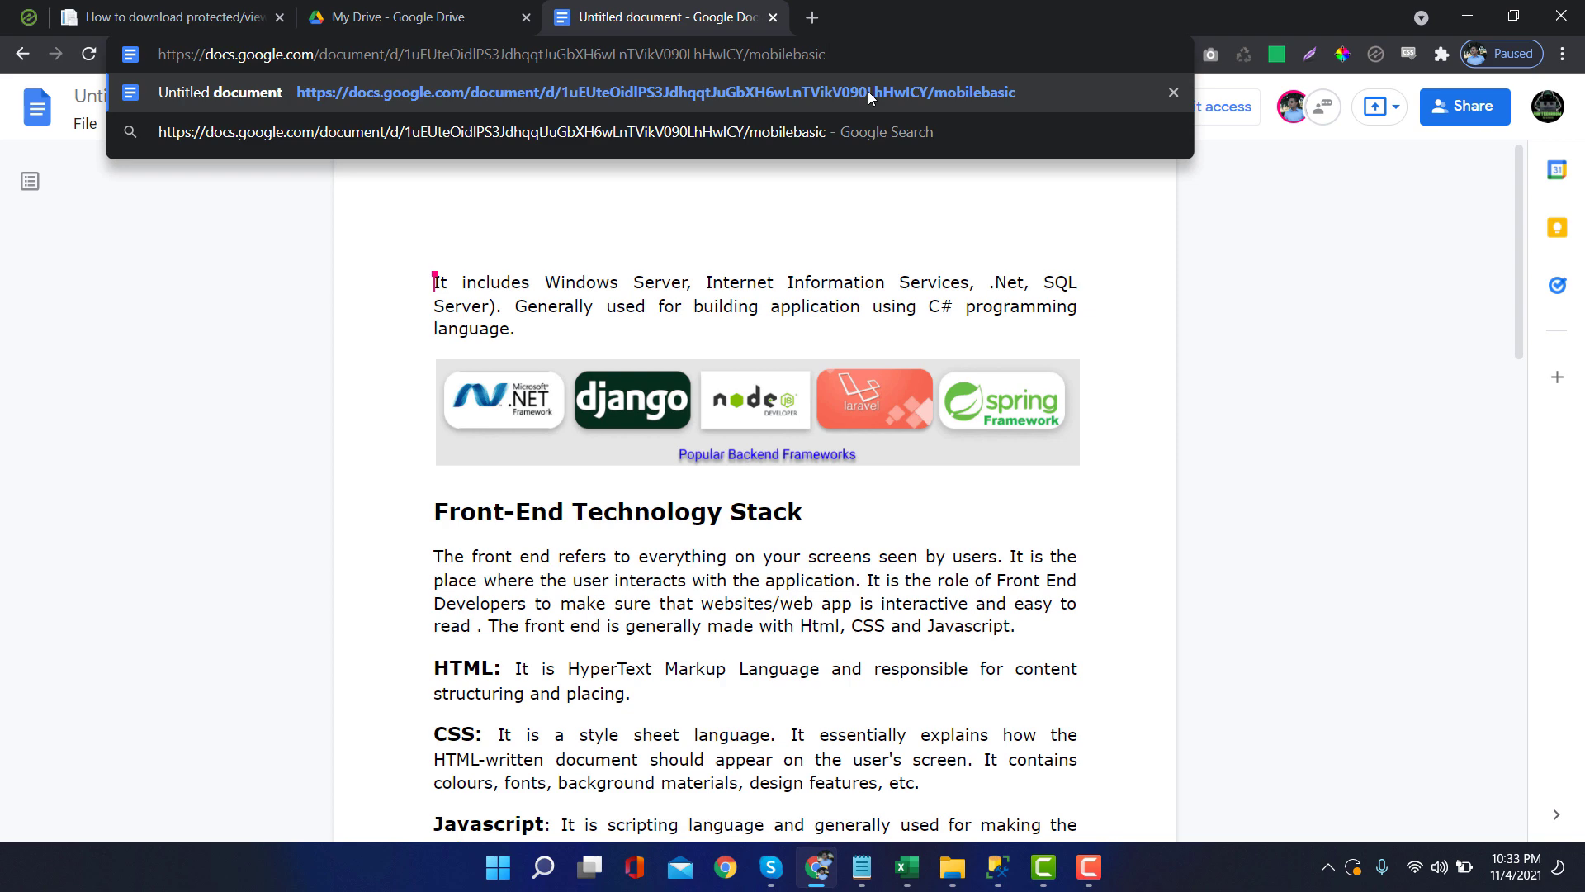
key(Return)
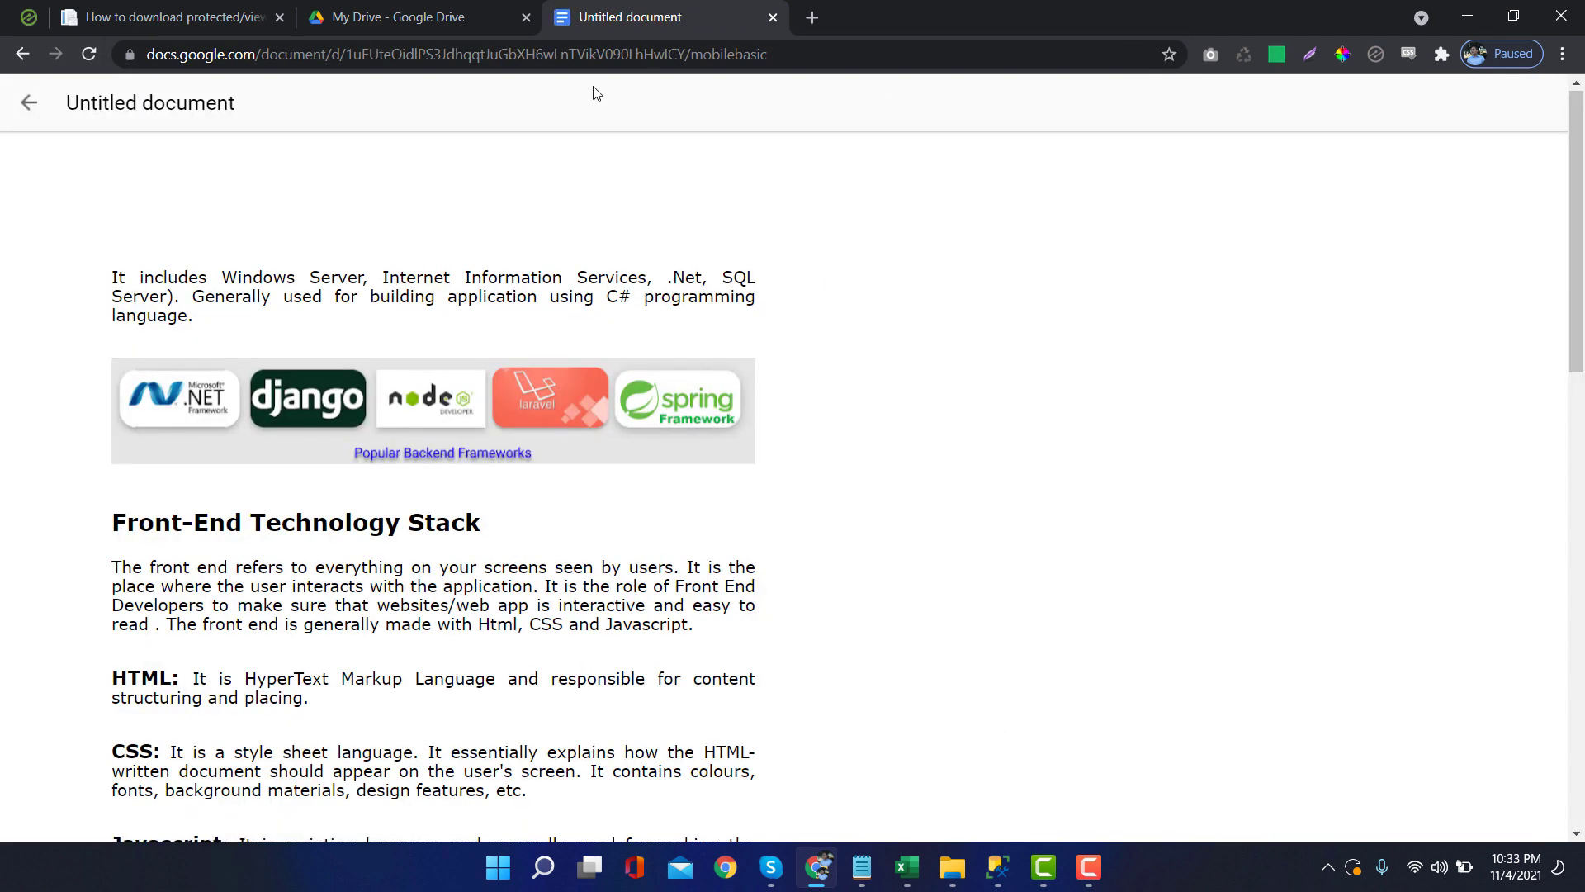
scroll(309, 257, down, 1)
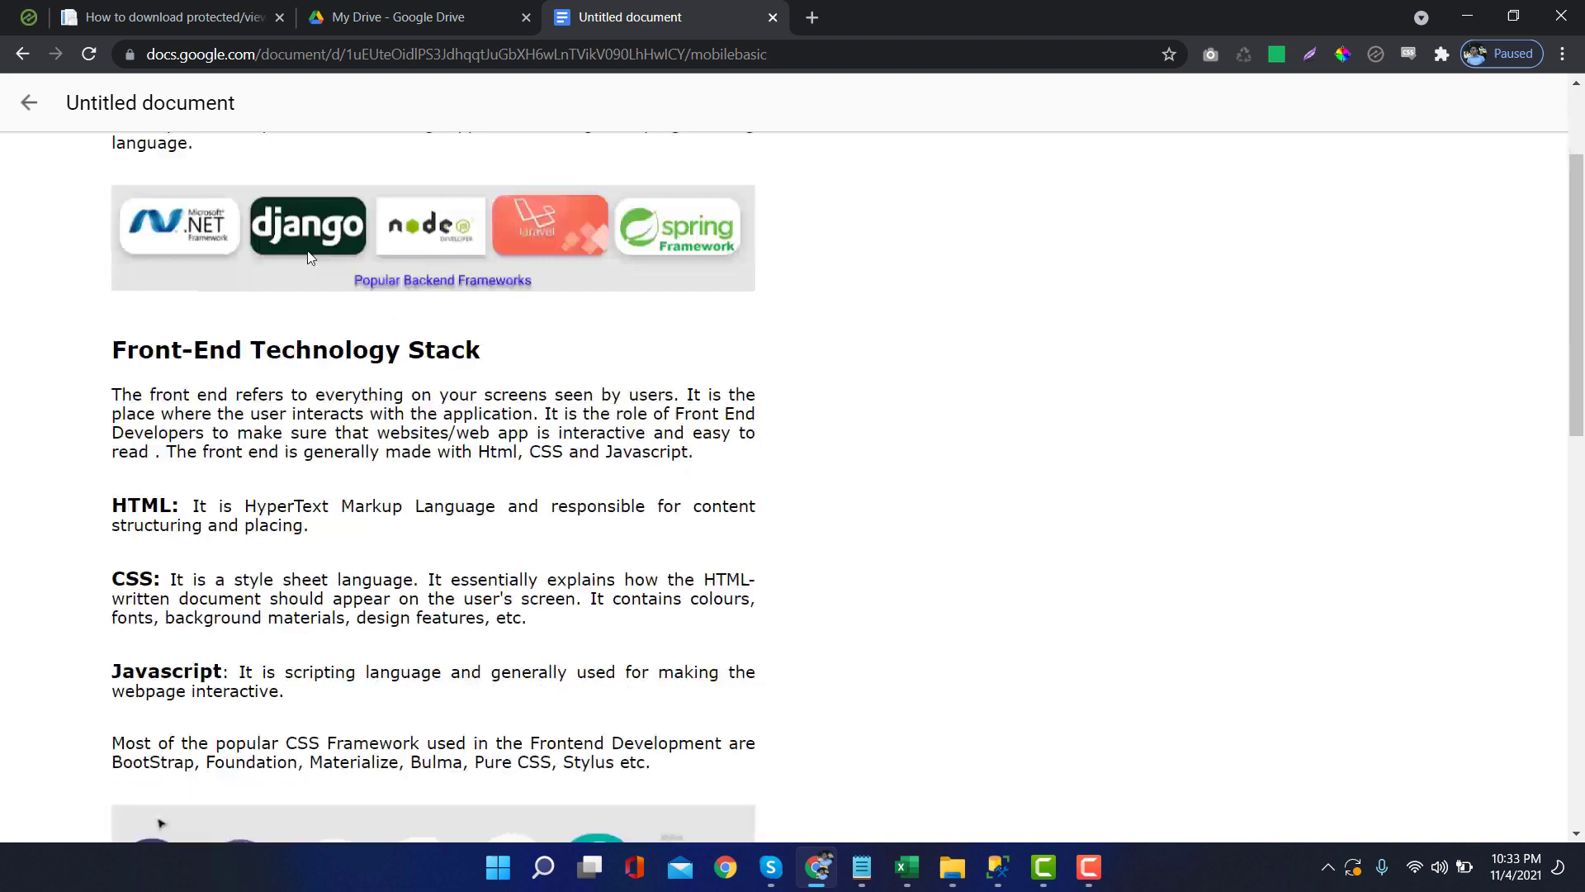
scroll(309, 257, down, 5)
scroll(394, 319, up, 4)
scroll(394, 318, up, 2)
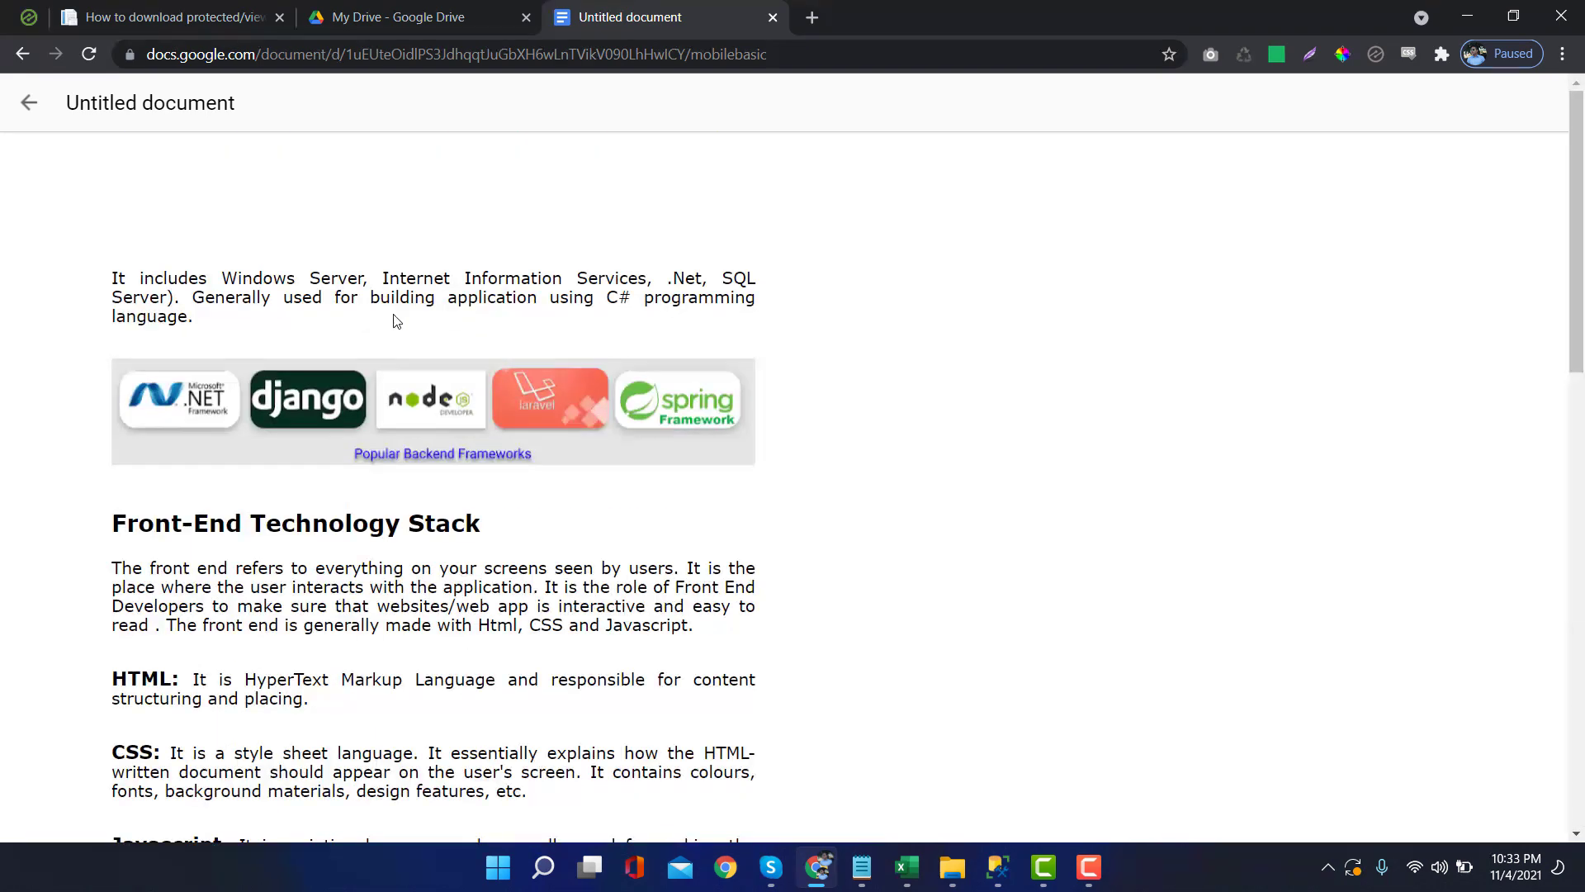
- Save the mobilebasic page to the Desktop as 'Download_protected File.docs' via Save as
right_click(868, 273)
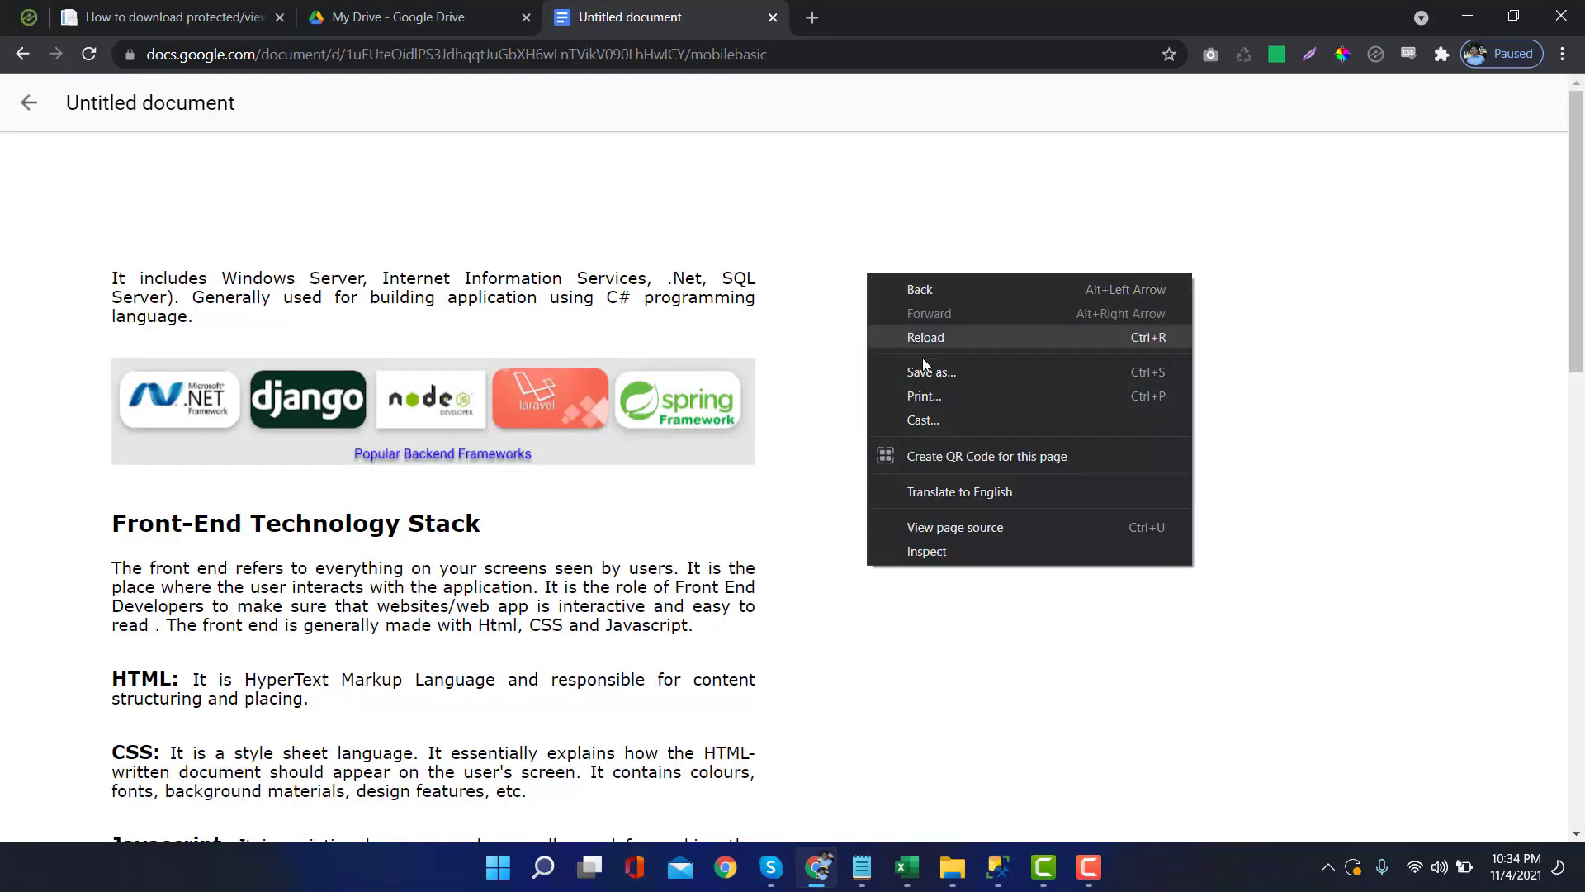
click(1044, 377)
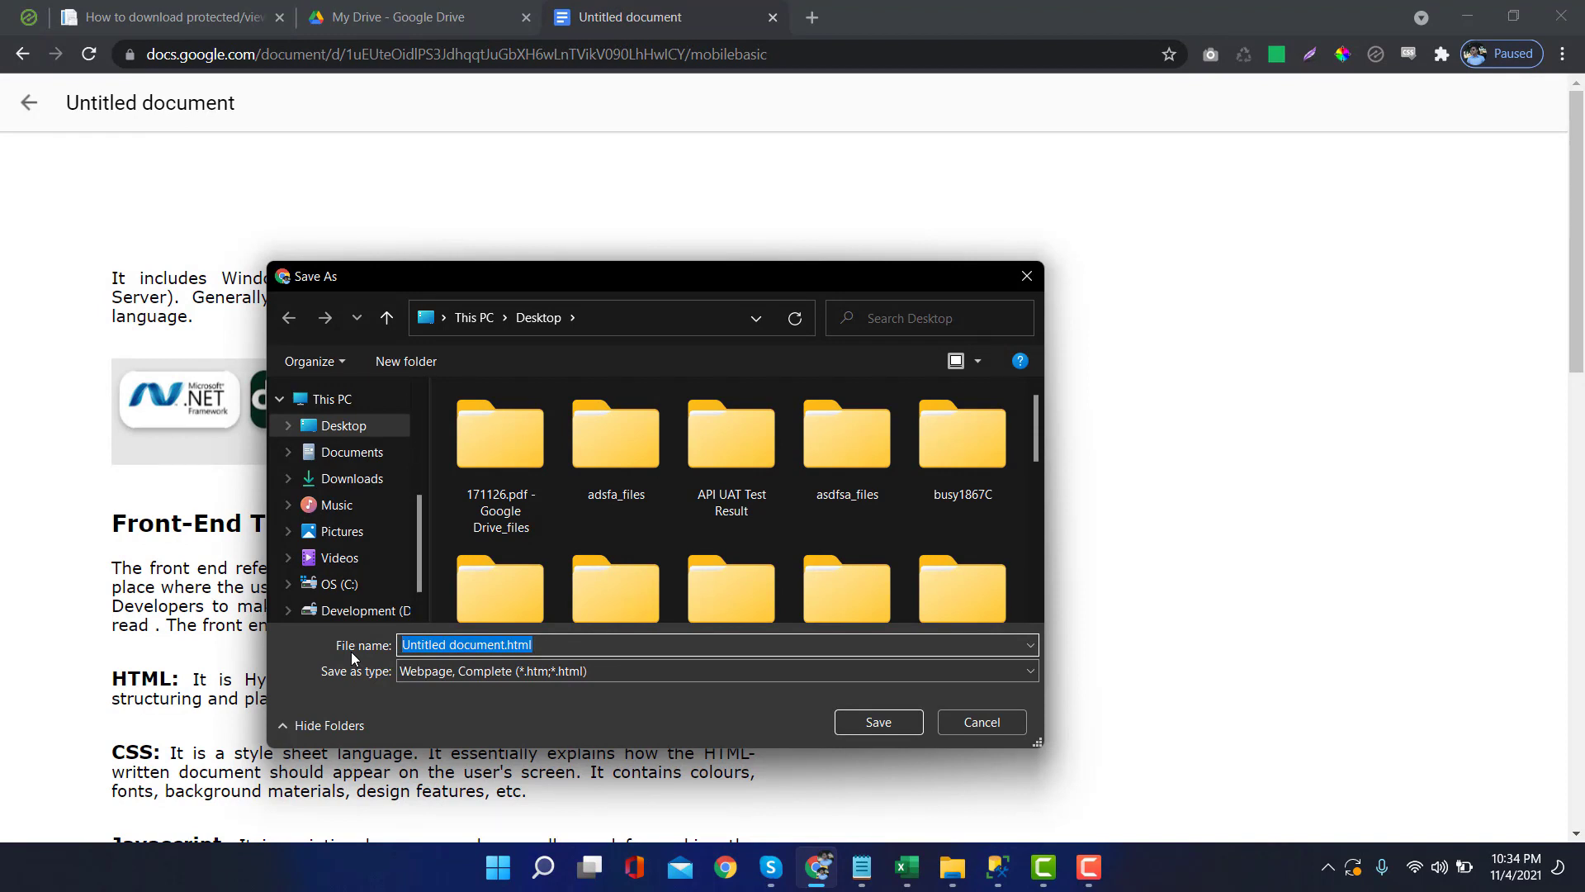
text(Download)
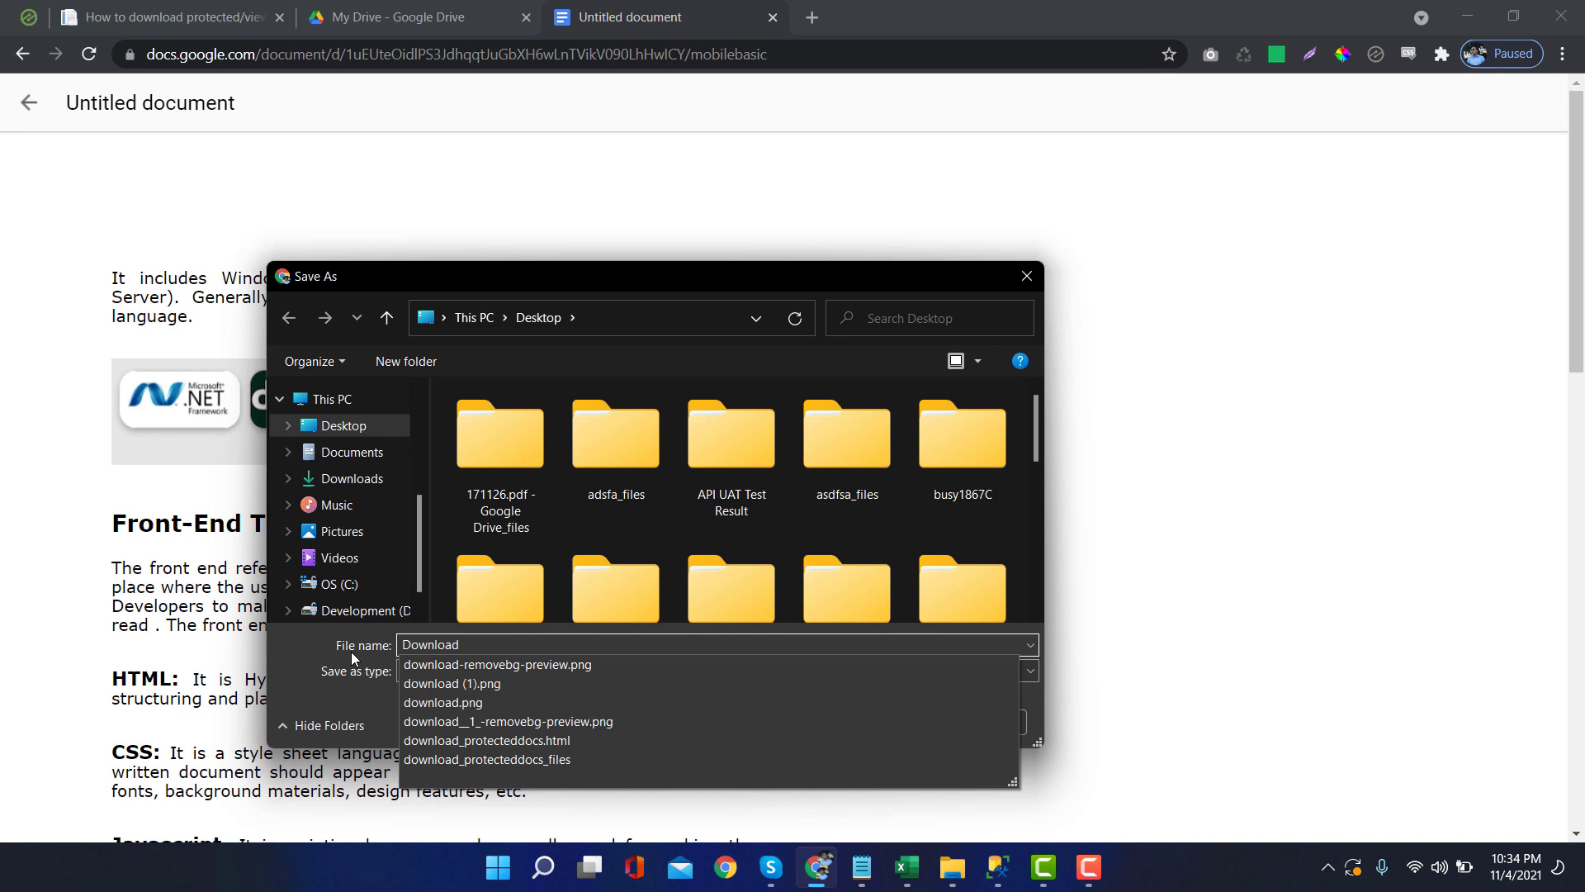
text(_protected )
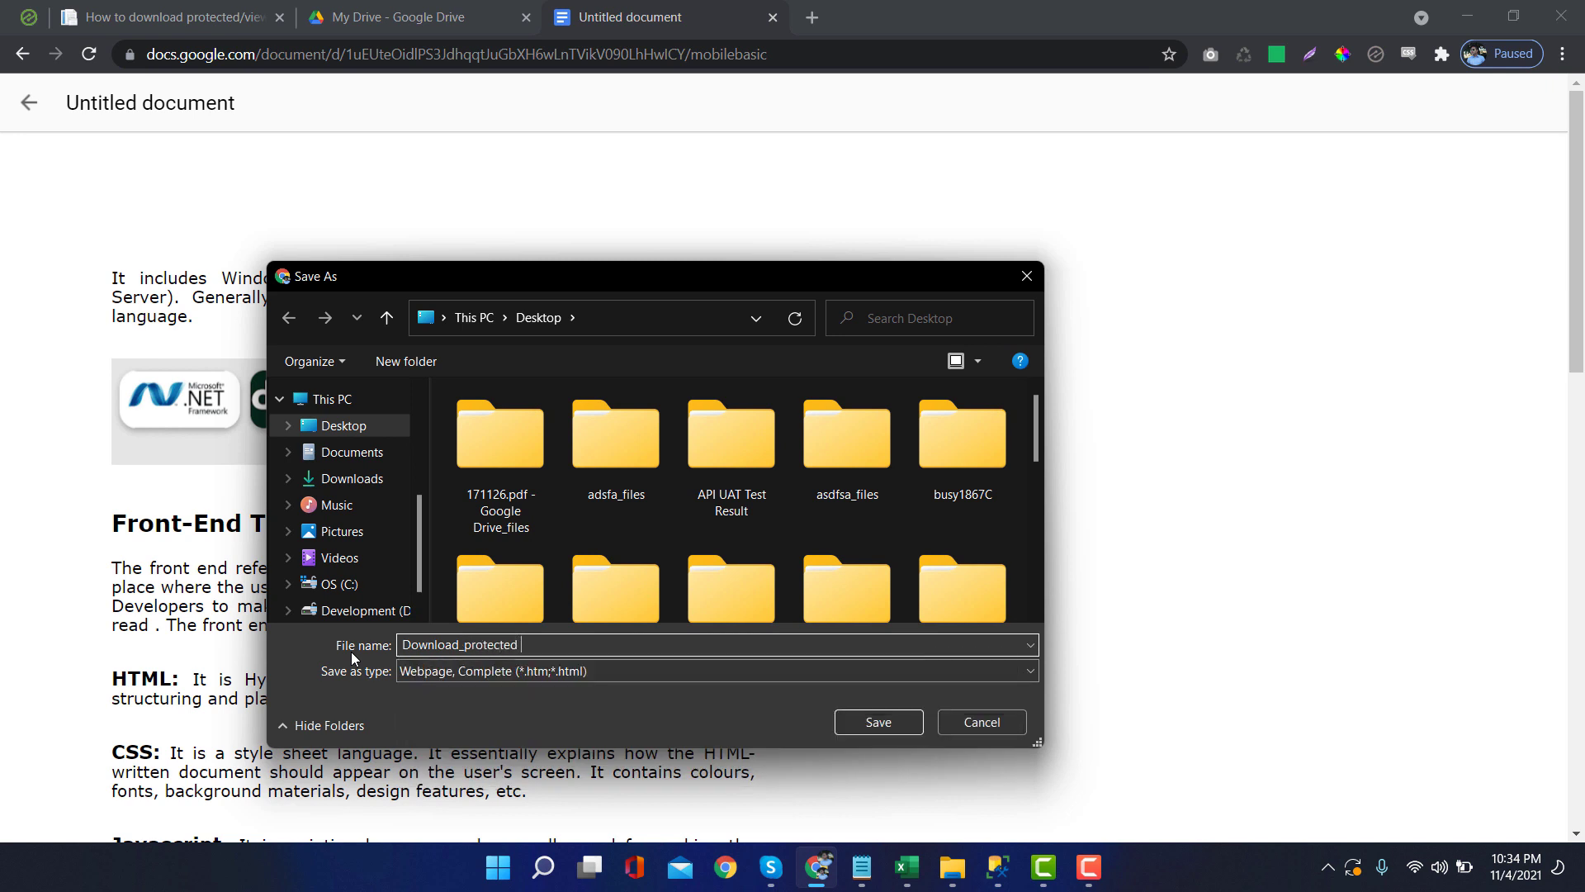
text(File.)
text(d)
text(ocs)
click(873, 722)
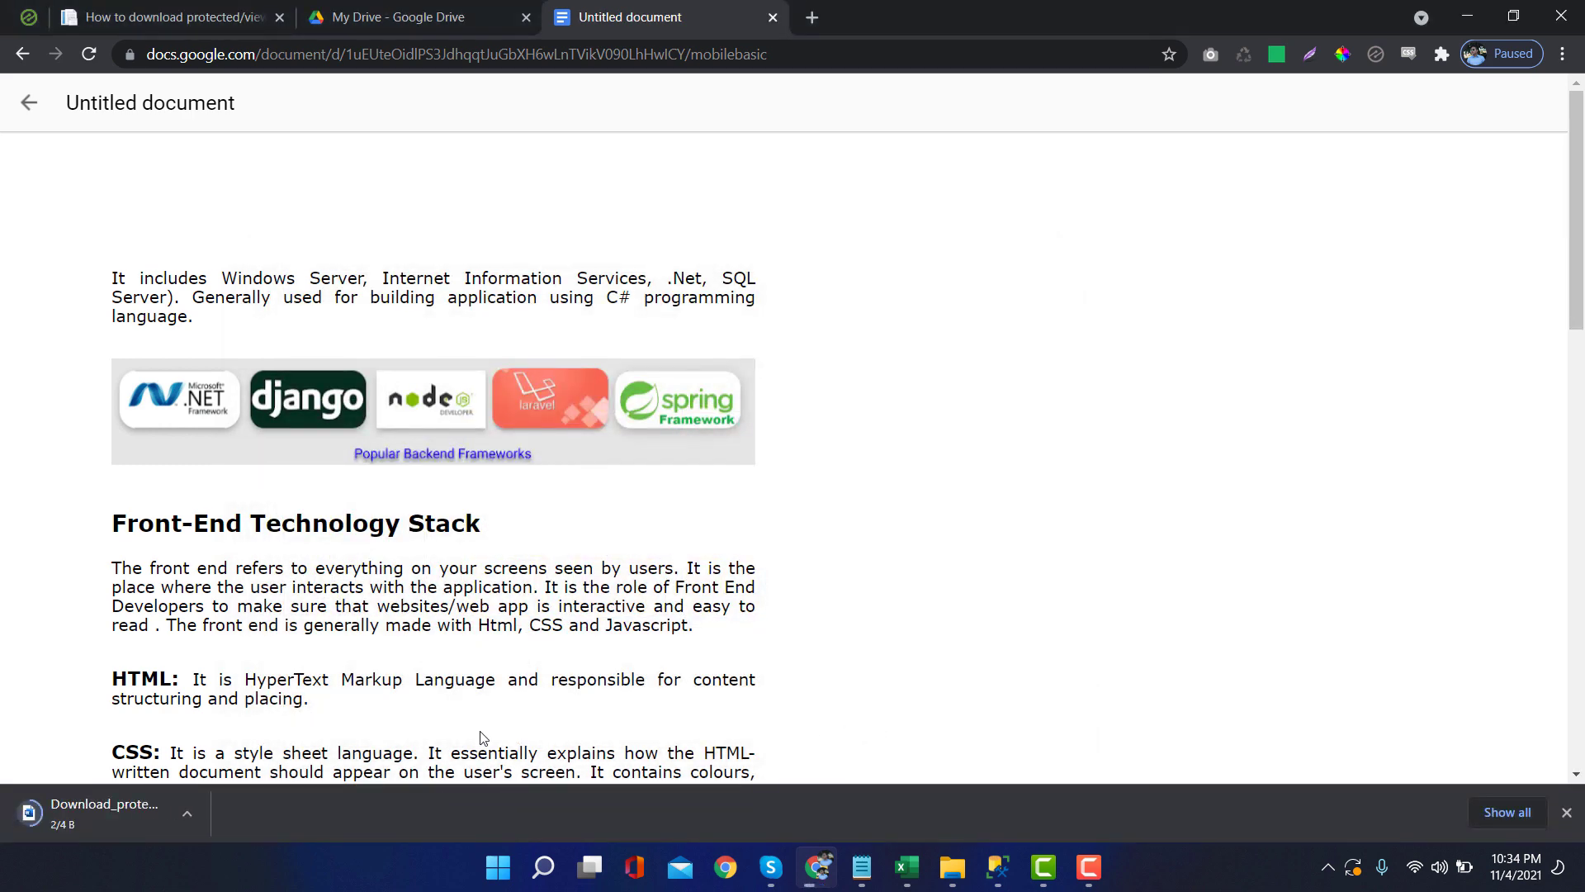
- Open the downloaded file in Word and compare it against the online document via the taskbar
click(174, 814)
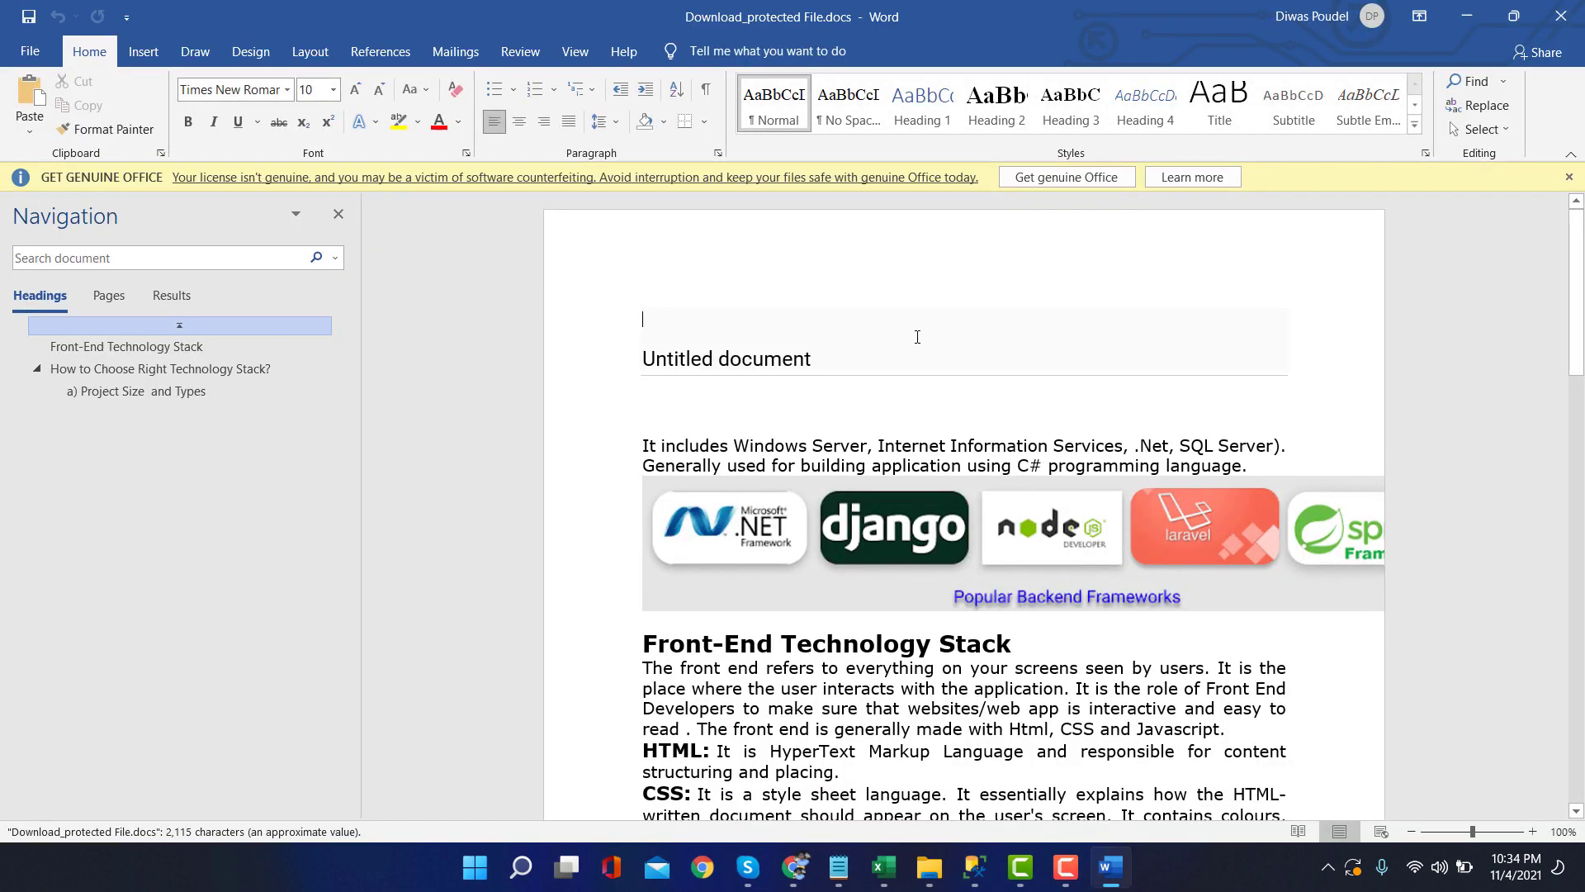
scroll(839, 466, down, 6)
scroll(830, 477, down, 3)
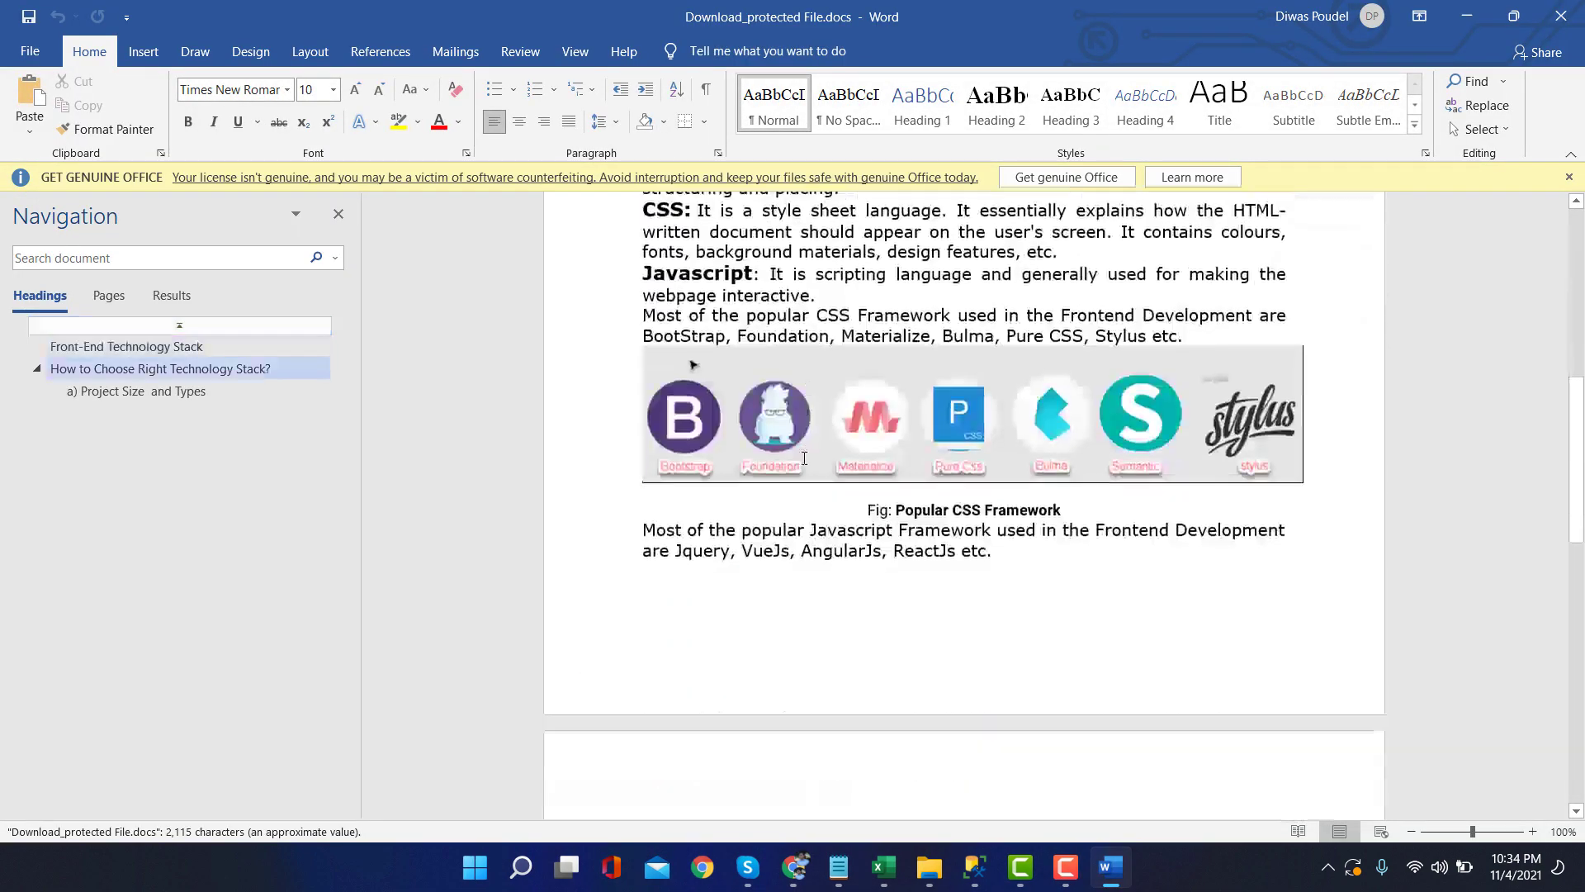
scroll(818, 490, down, 6)
scroll(804, 500, up, 6)
scroll(803, 500, up, 4)
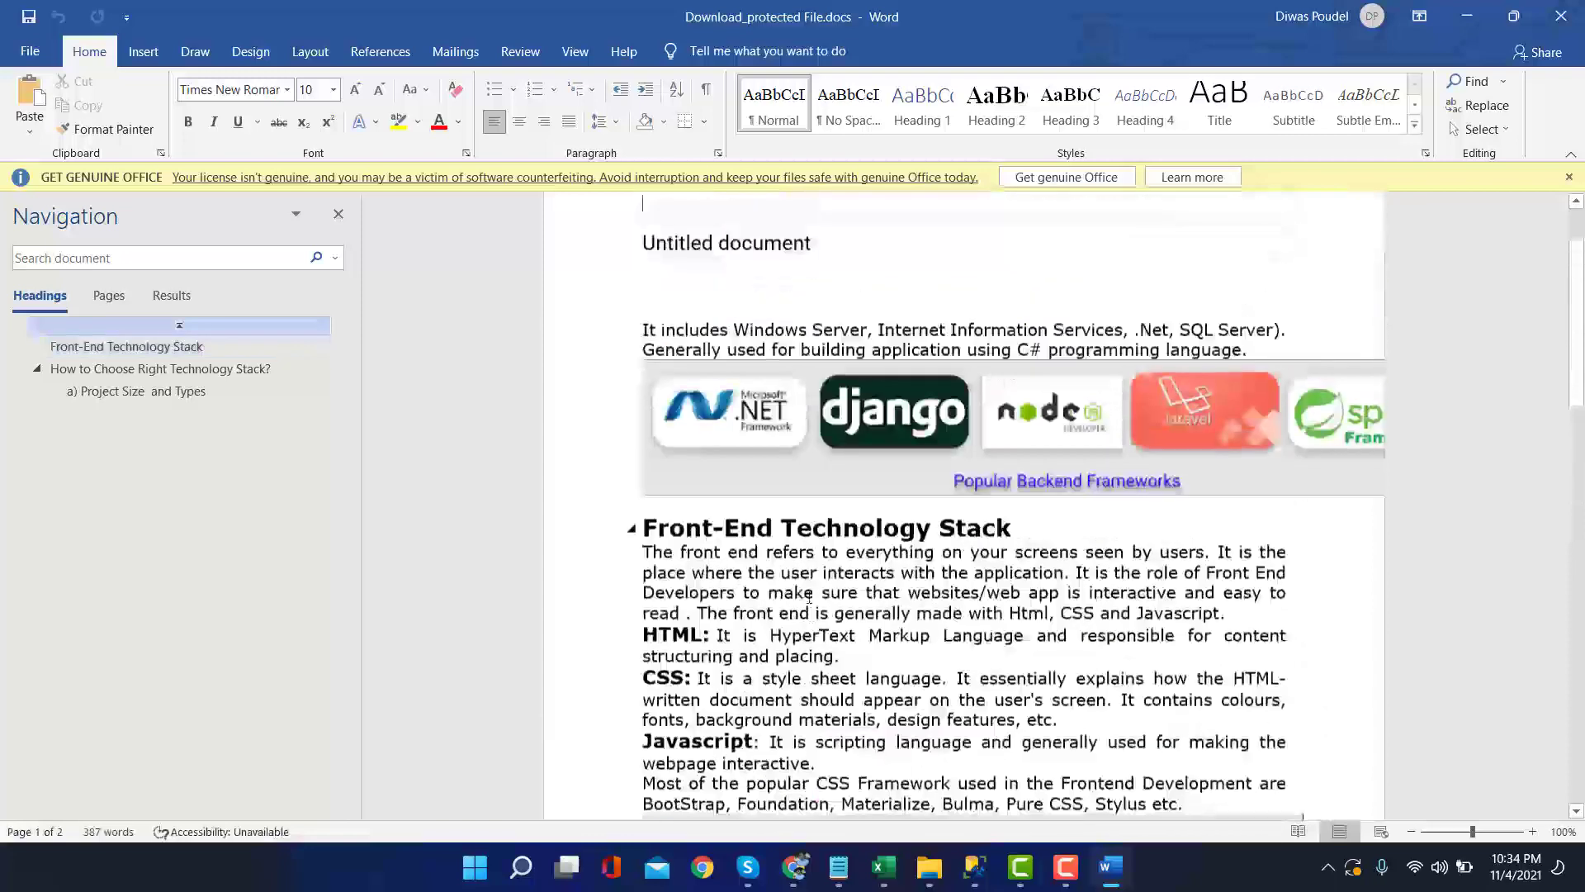
click(799, 867)
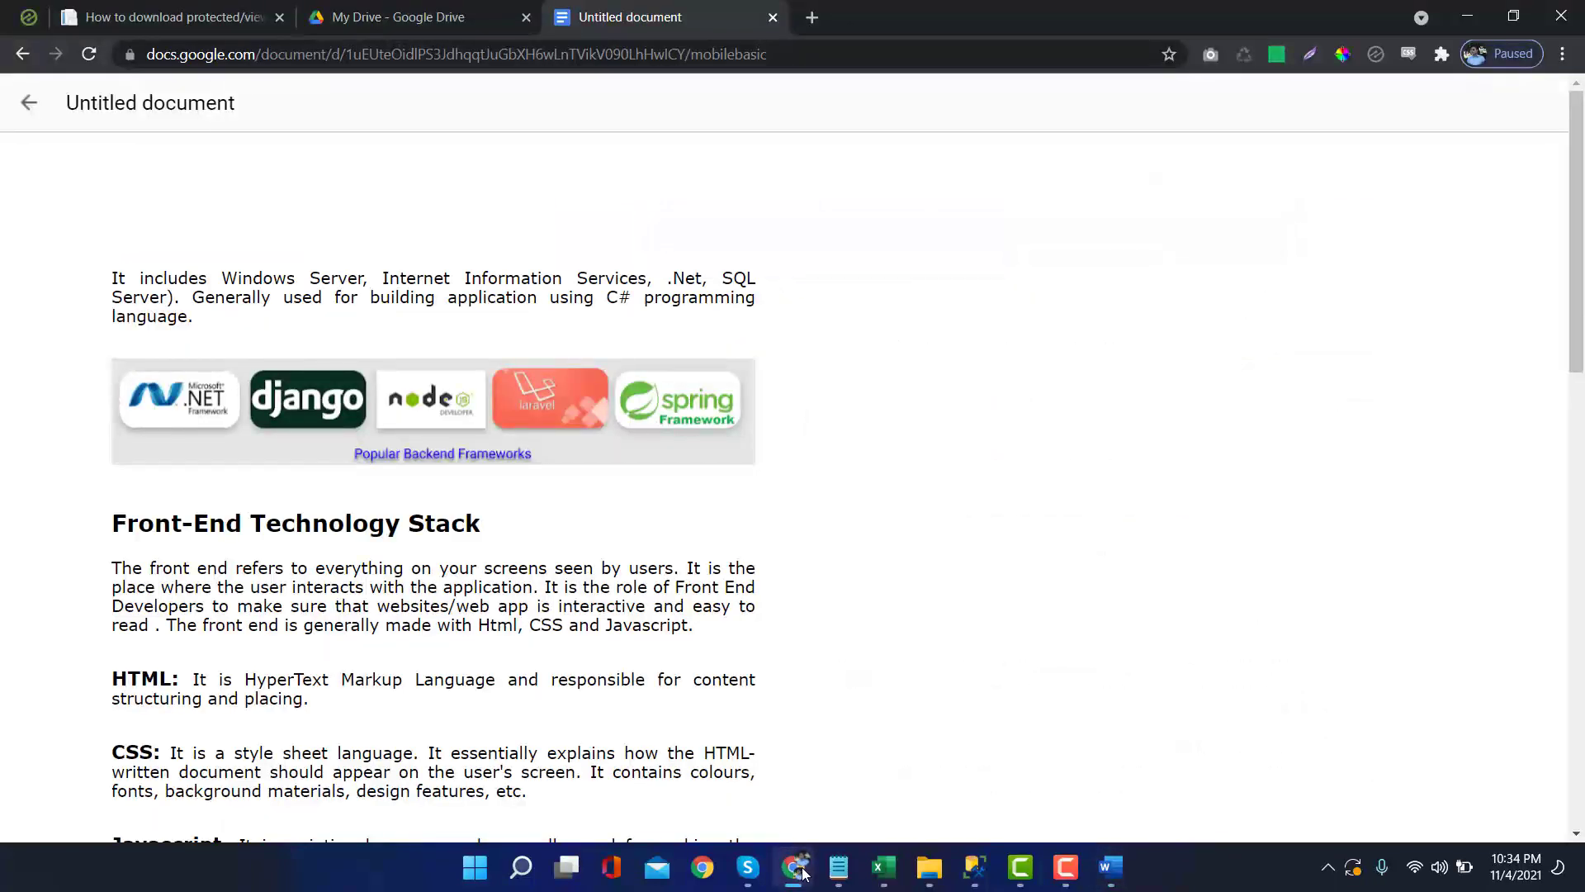
scroll(740, 718, down, 10)
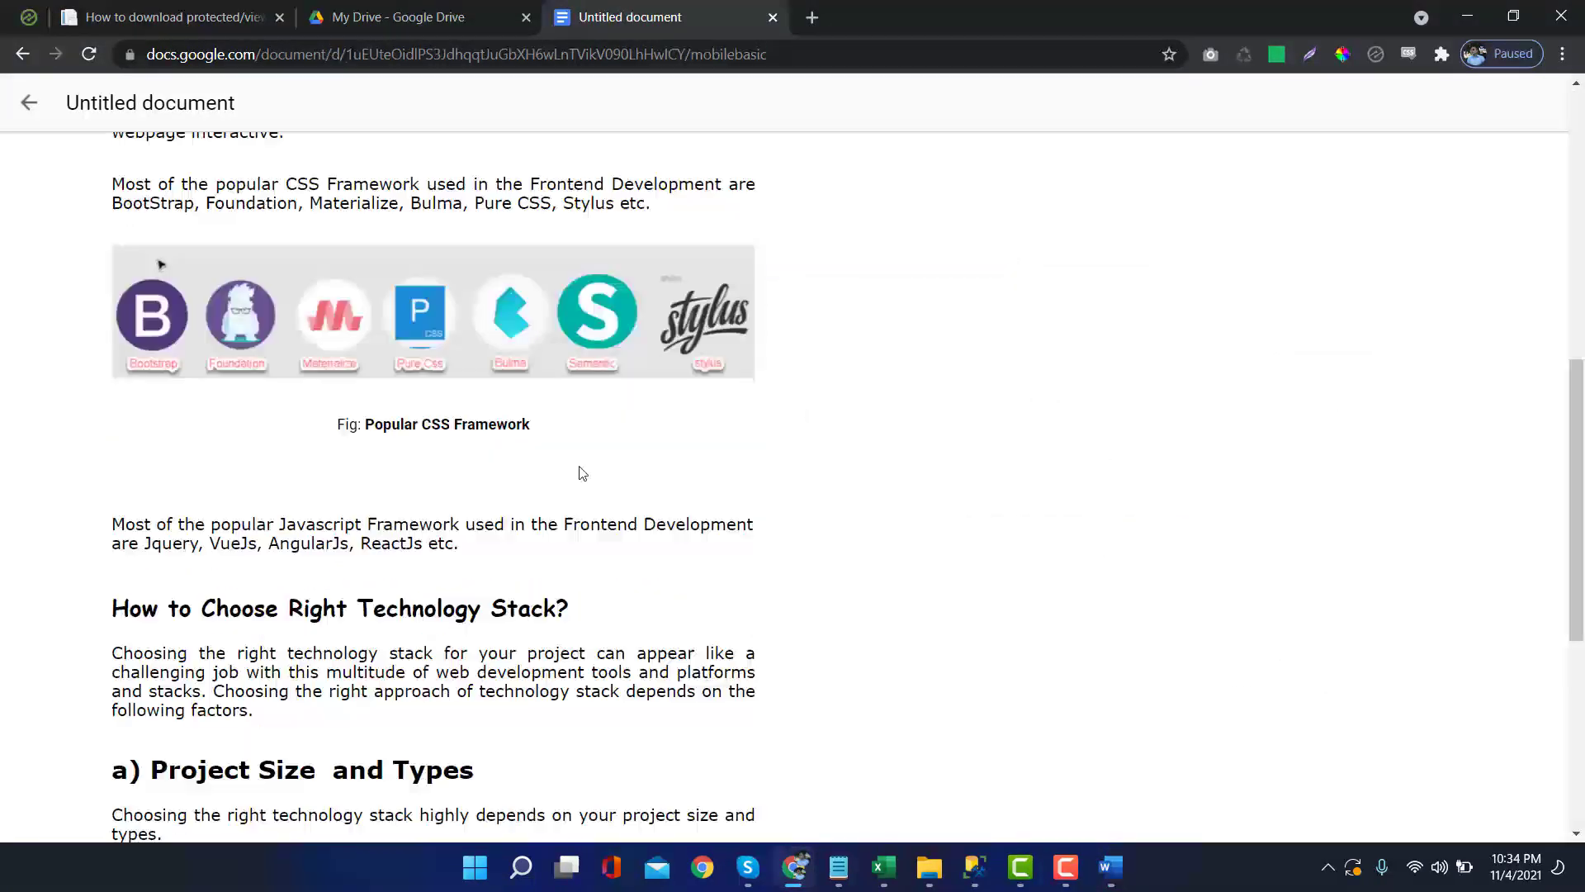
scroll(577, 471, down, 5)
click(1110, 866)
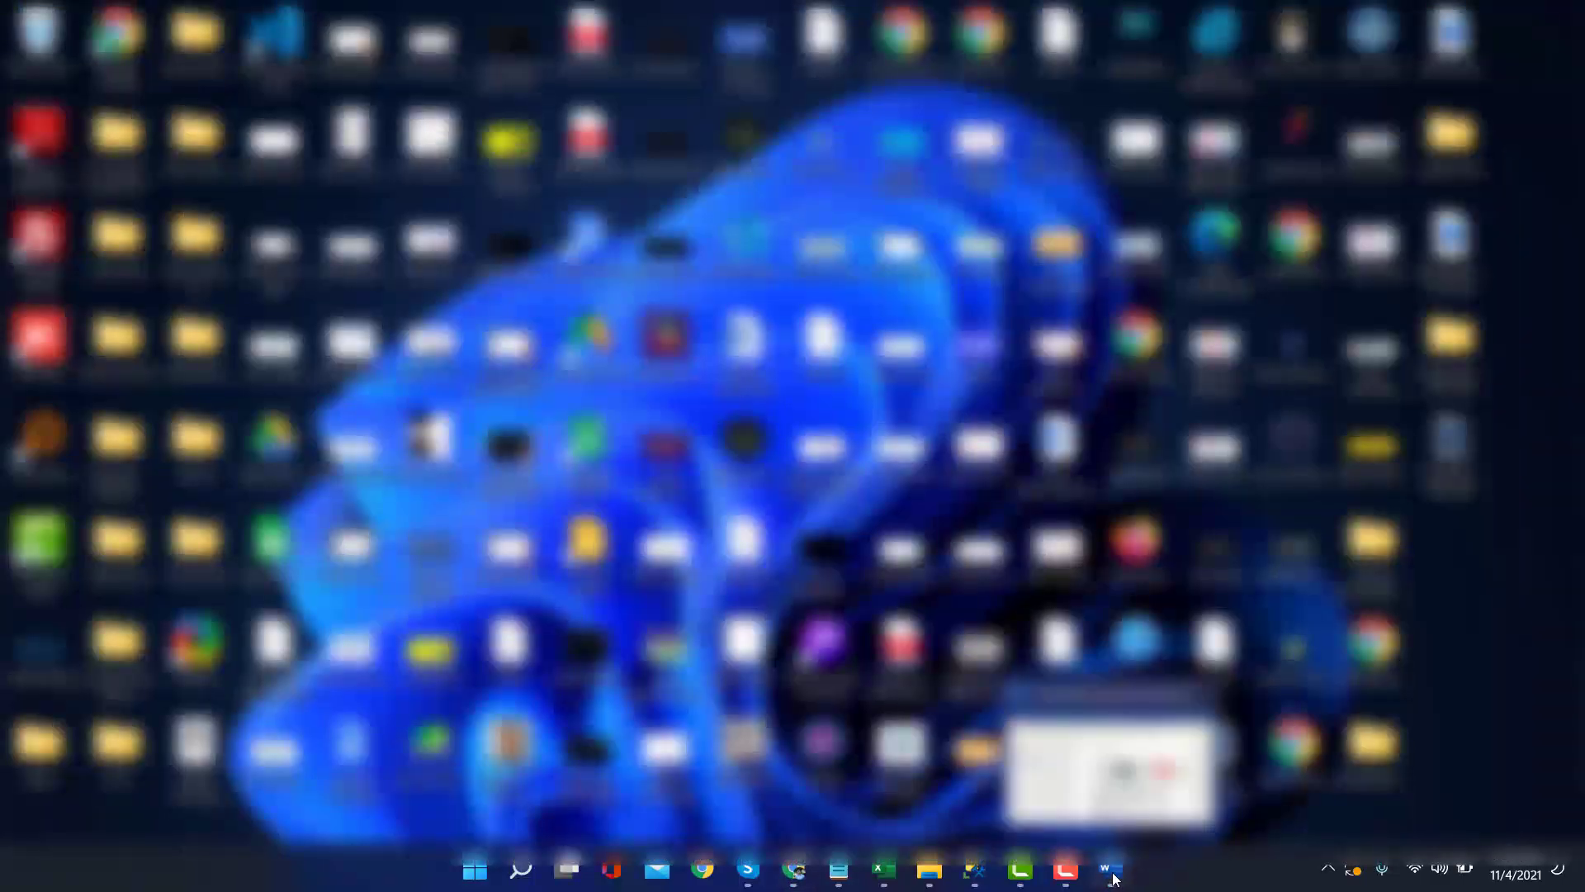
click(1110, 867)
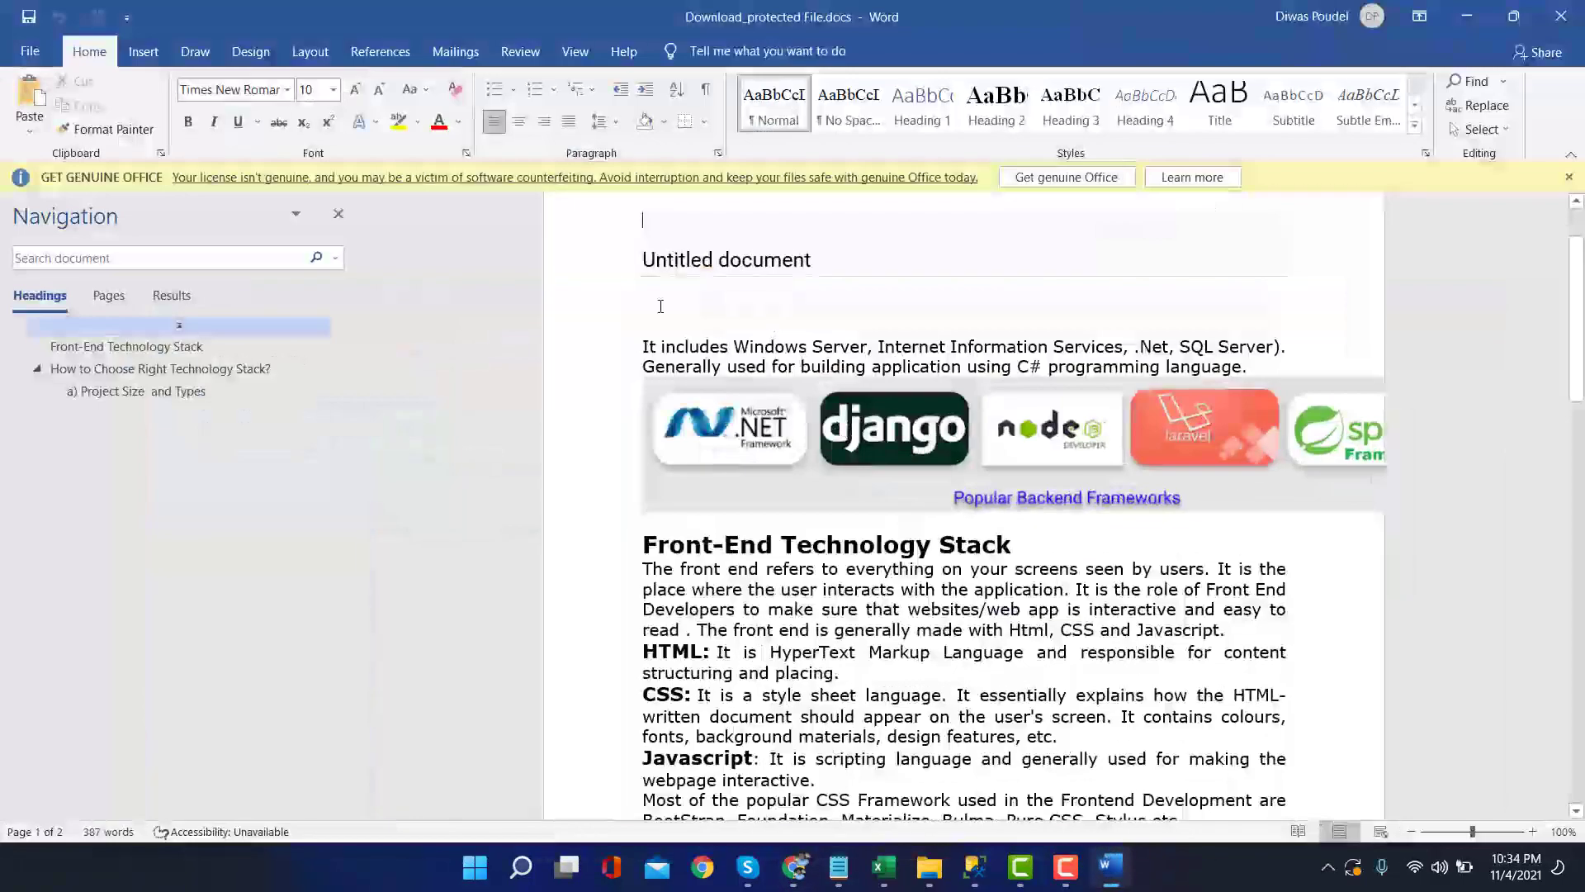
scroll(1009, 640, down, 2)
scroll(978, 607, up, 3)
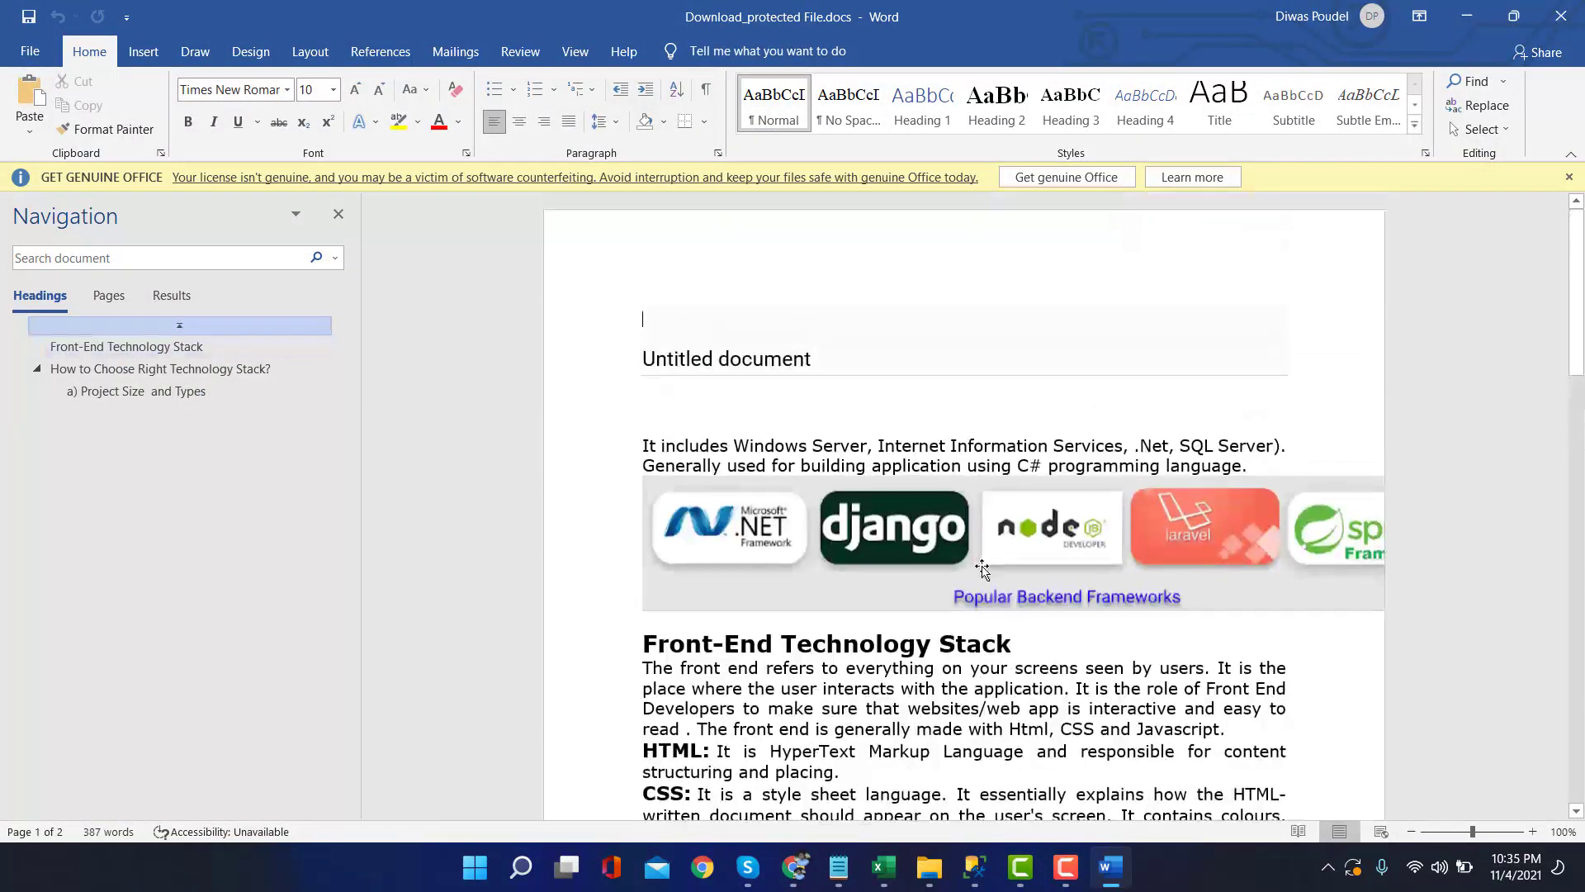
scroll(957, 586, down, 1)
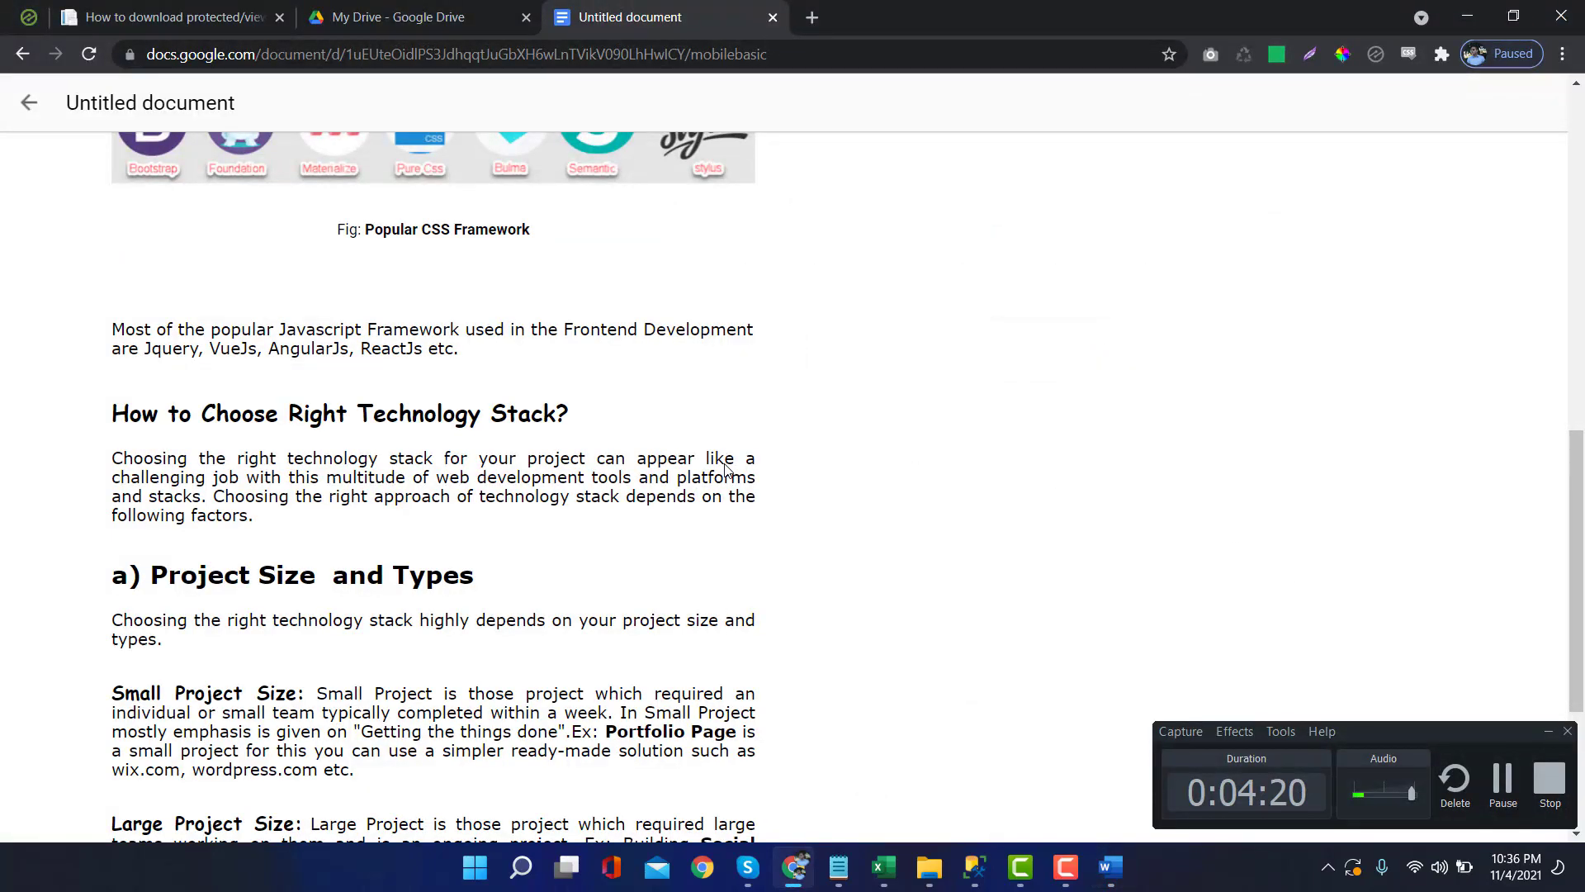